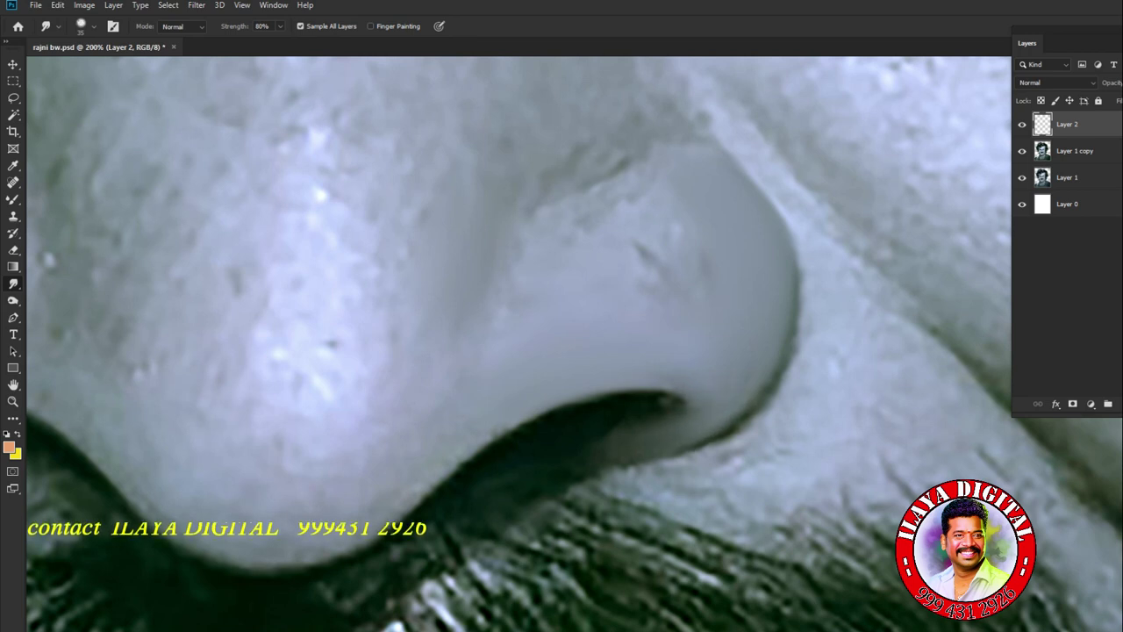
- Blend the skin of both nose wings and the nose tip smooth on Layer 2 with the Smudge tool and Mixer Brush
key("bracketright")
key("bracketright")
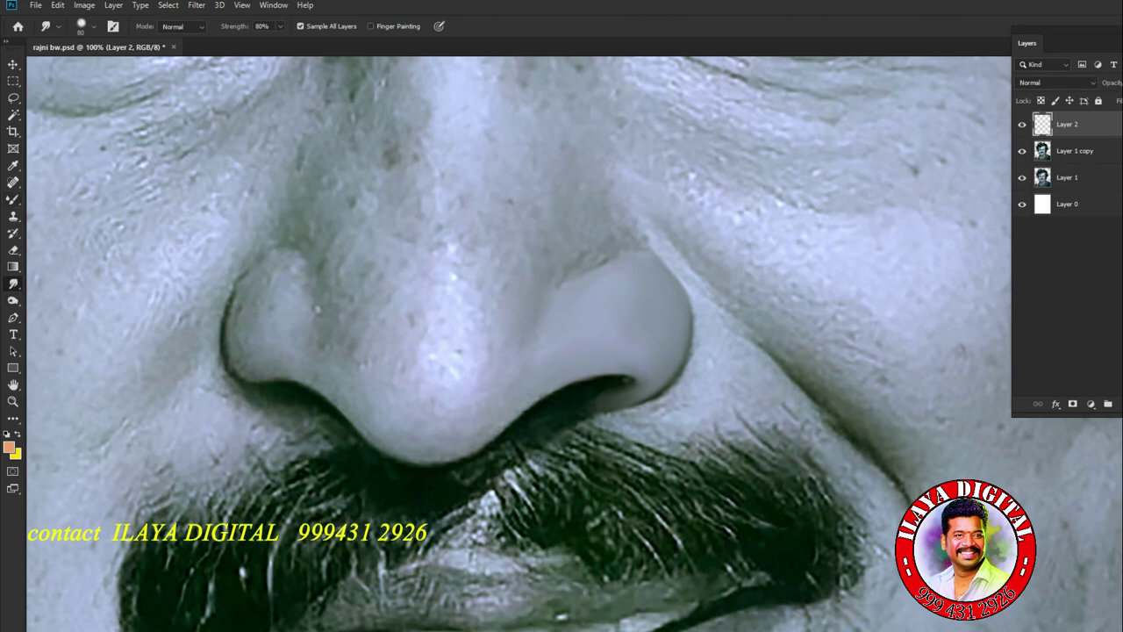
key("shift+b")
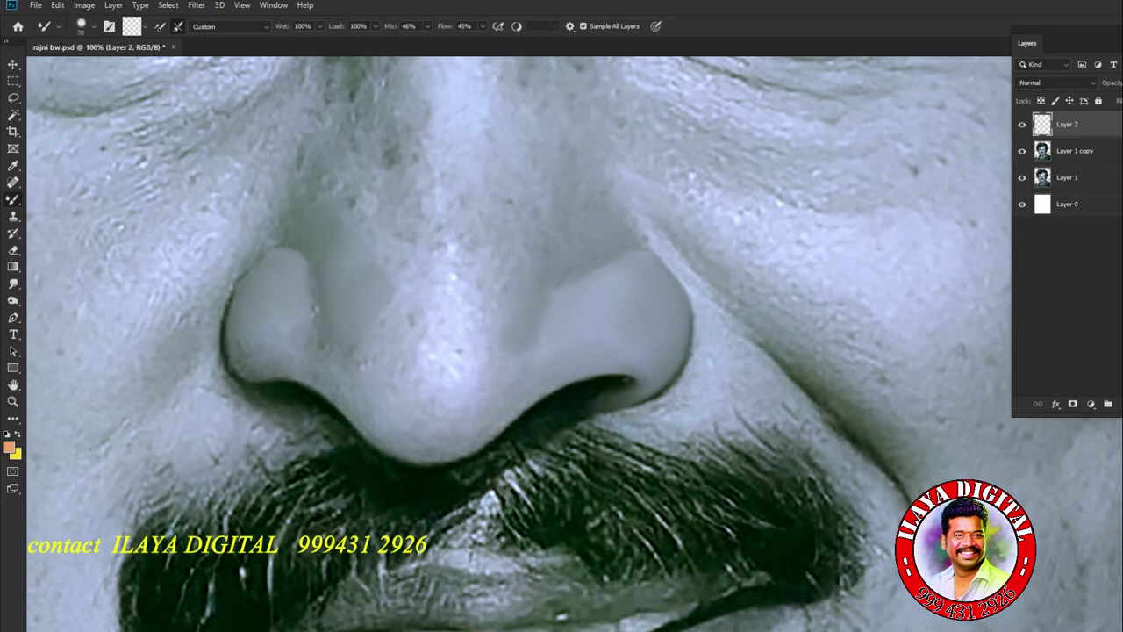
key("bracketright")
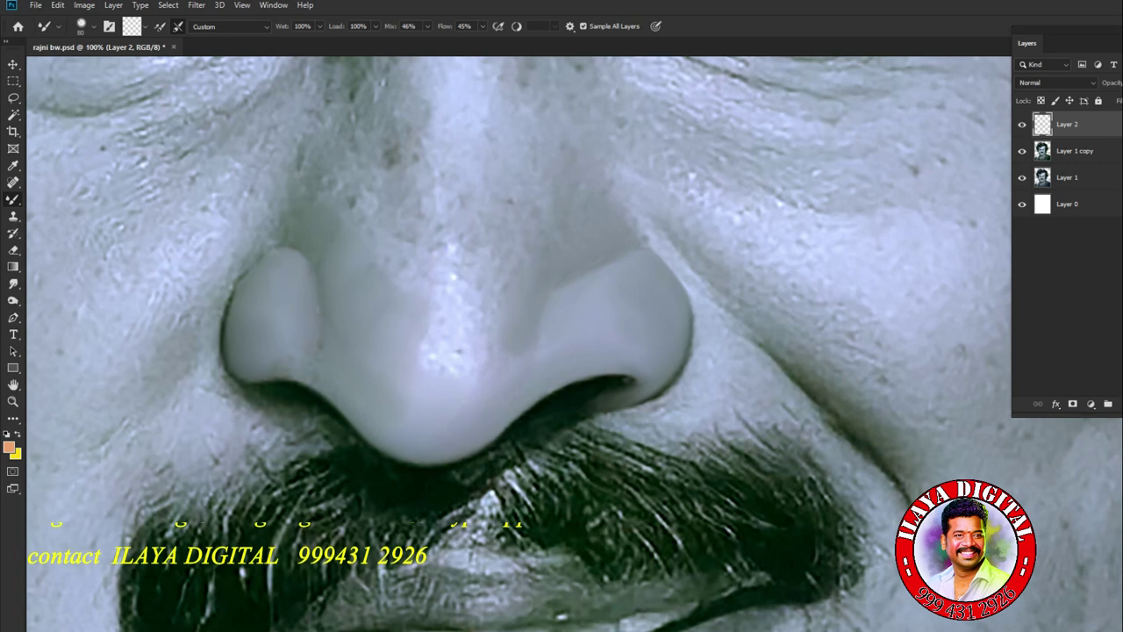
left_click_drag(429, 356, 444, 374)
- Smudge the lower nose at 80% strength to soften the transitions beside the tip highlight
key("r")
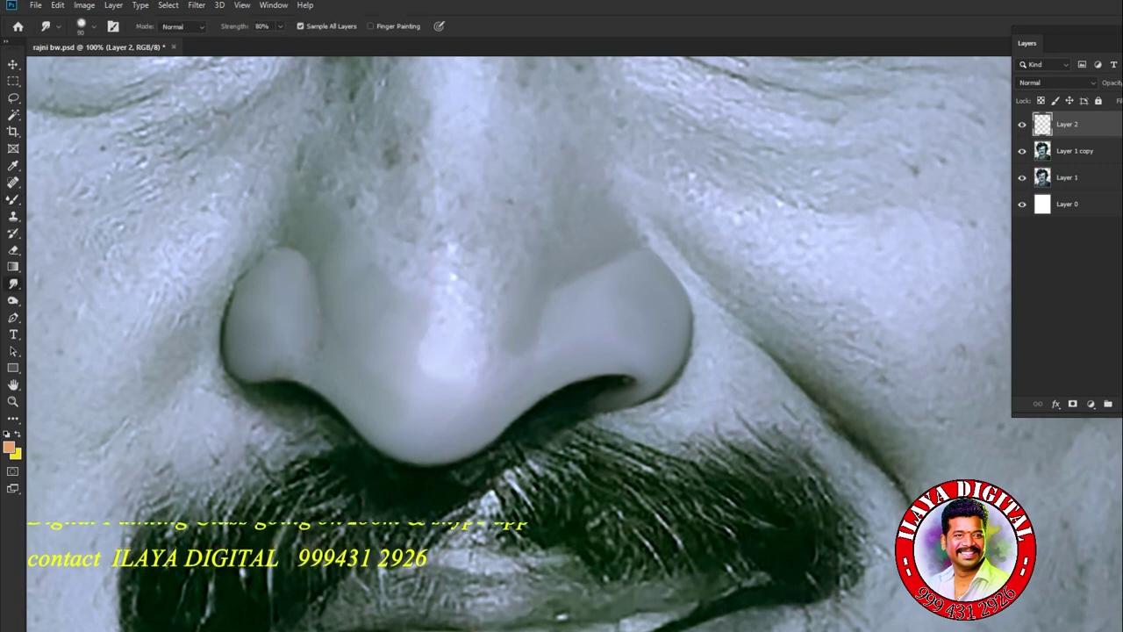
scroll(517, 342, "up", 3)
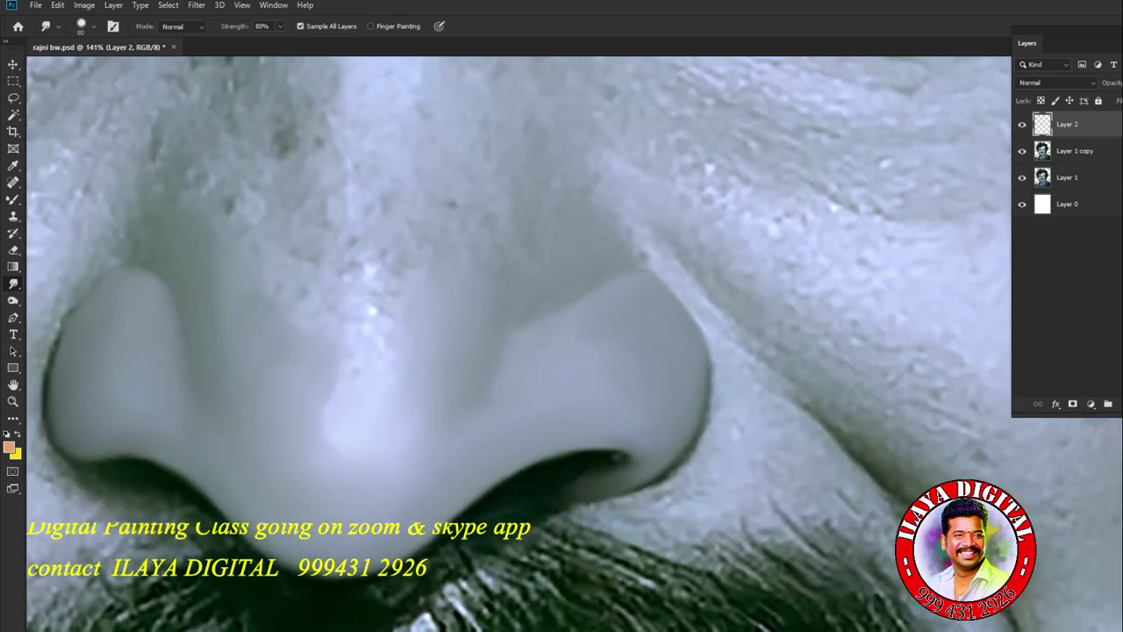
scroll(629, 408, "down", 5)
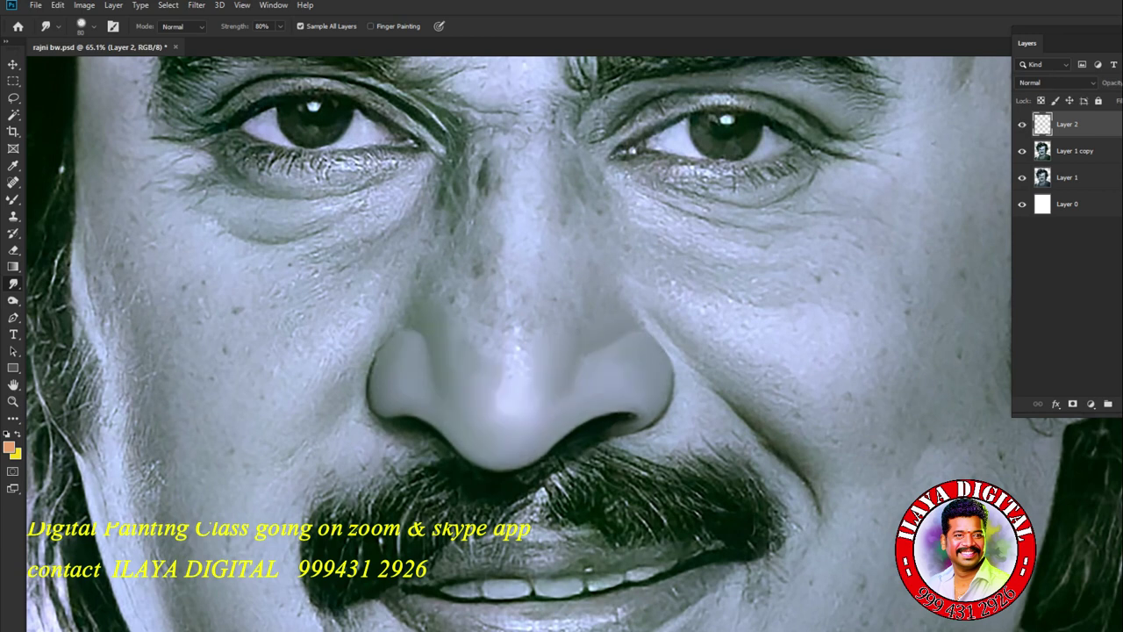
- Smudge the bridge of the nose from between the eyes downward to remove the skin texture
key("e")
scroll(578, 79, "up", 2)
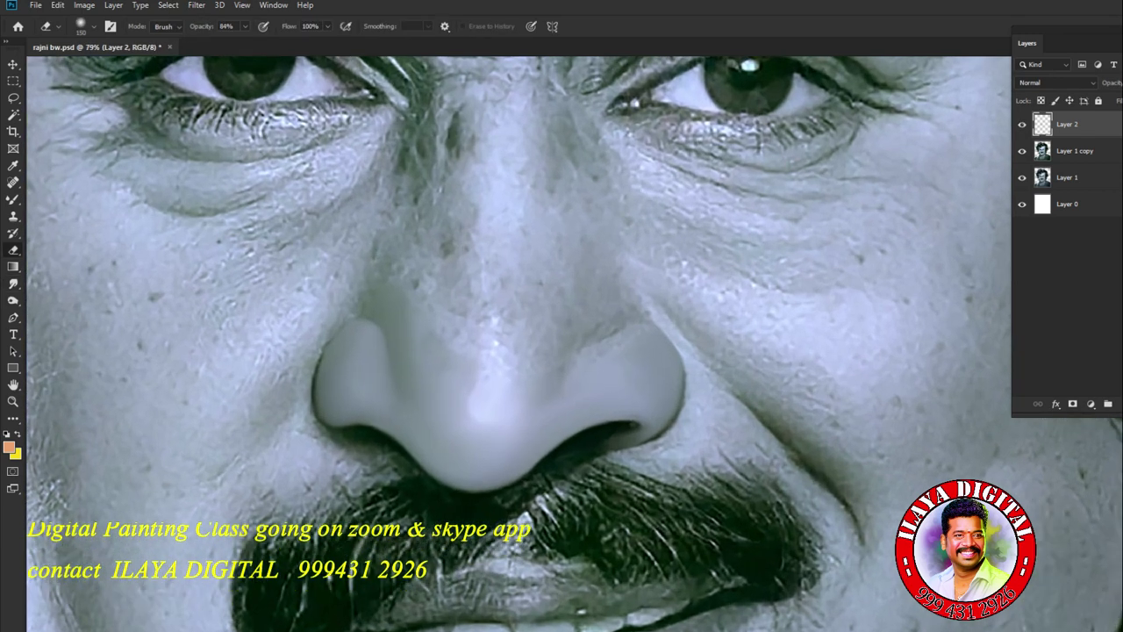
key("r")
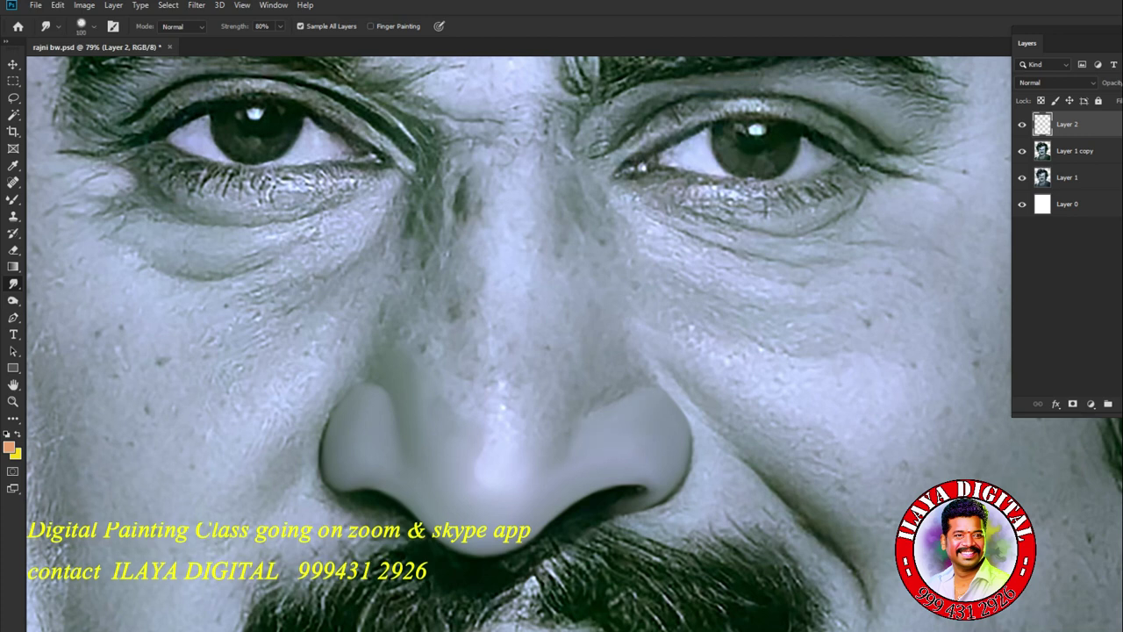
mouse_move(467, 193)
left_mouse_down()
mouse_move(460, 218)
mouse_move(470, 132)
mouse_move(443, 119)
mouse_move(539, 116)
mouse_move(500, 125)
mouse_move(480, 114)
mouse_move(531, 138)
mouse_move(548, 132)
mouse_move(549, 114)
mouse_move(498, 134)
mouse_move(507, 117)
mouse_move(443, 108)
left_mouse_up()
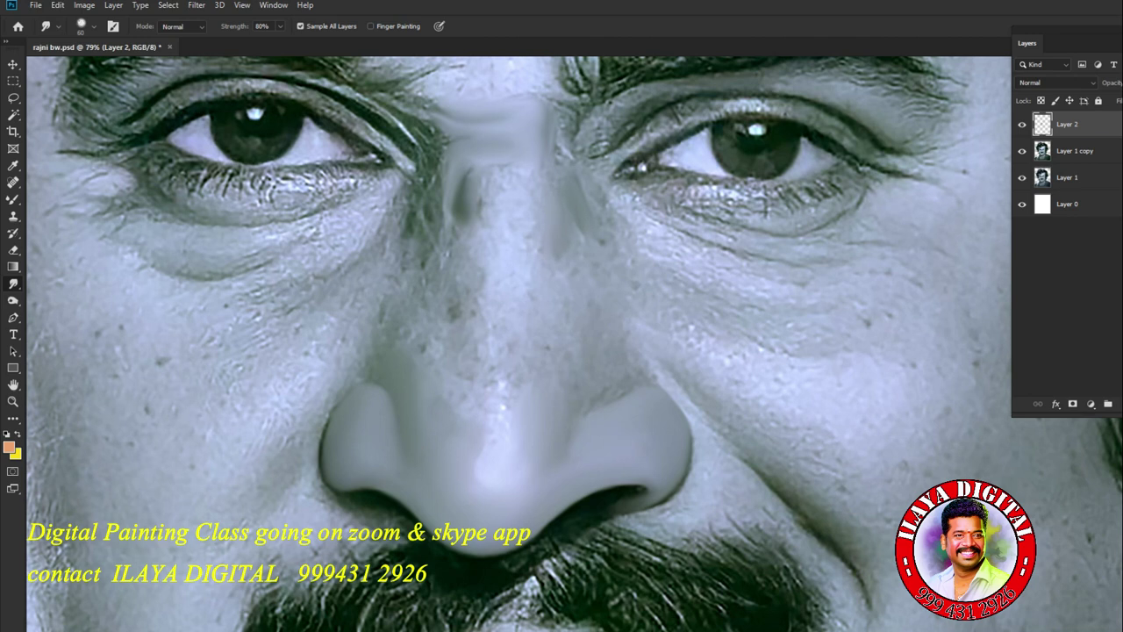
left_click_drag(476, 188, 476, 168)
left_click_drag(526, 238, 531, 236)
mouse_move(455, 324)
left_mouse_down()
mouse_move(458, 278)
mouse_move(480, 272)
left_mouse_up()
left_click_drag(515, 351, 503, 319)
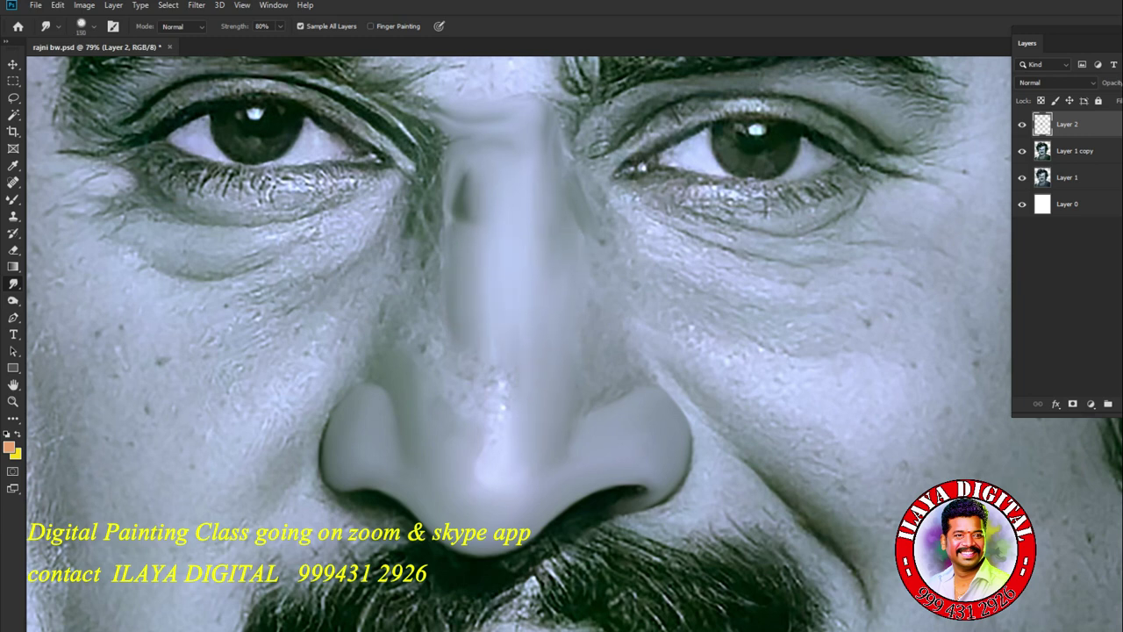
- Smudge the highlight above the nose tip and the shaded sides of the lower nose into smooth tones
left_click_drag(486, 438, 491, 360)
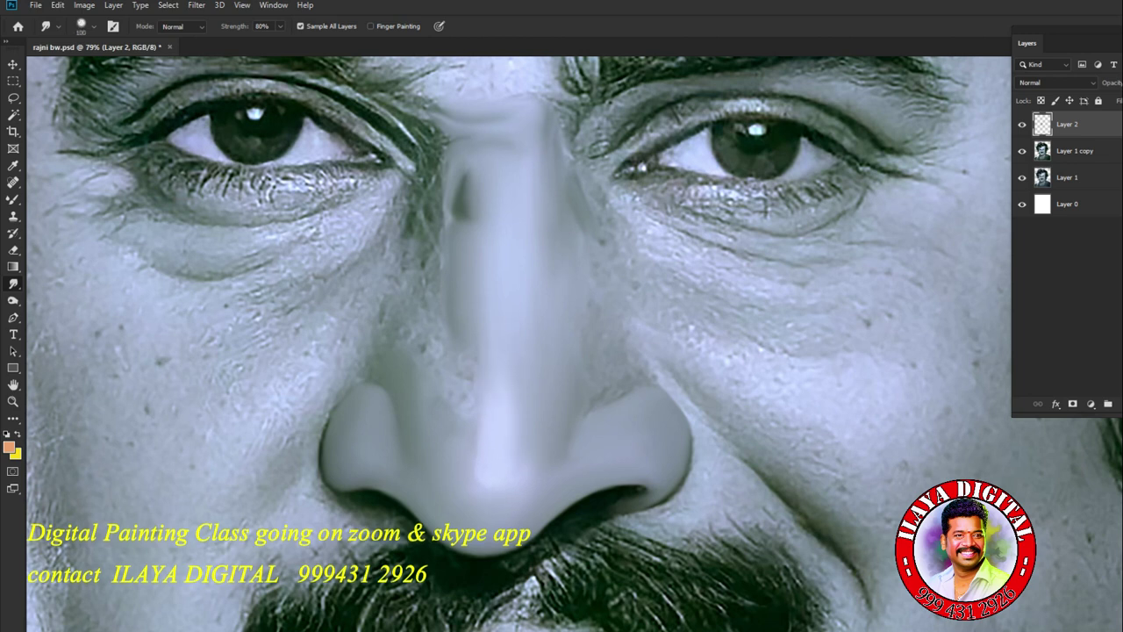
left_click_drag(430, 379, 426, 346)
left_click_drag(478, 447, 478, 416)
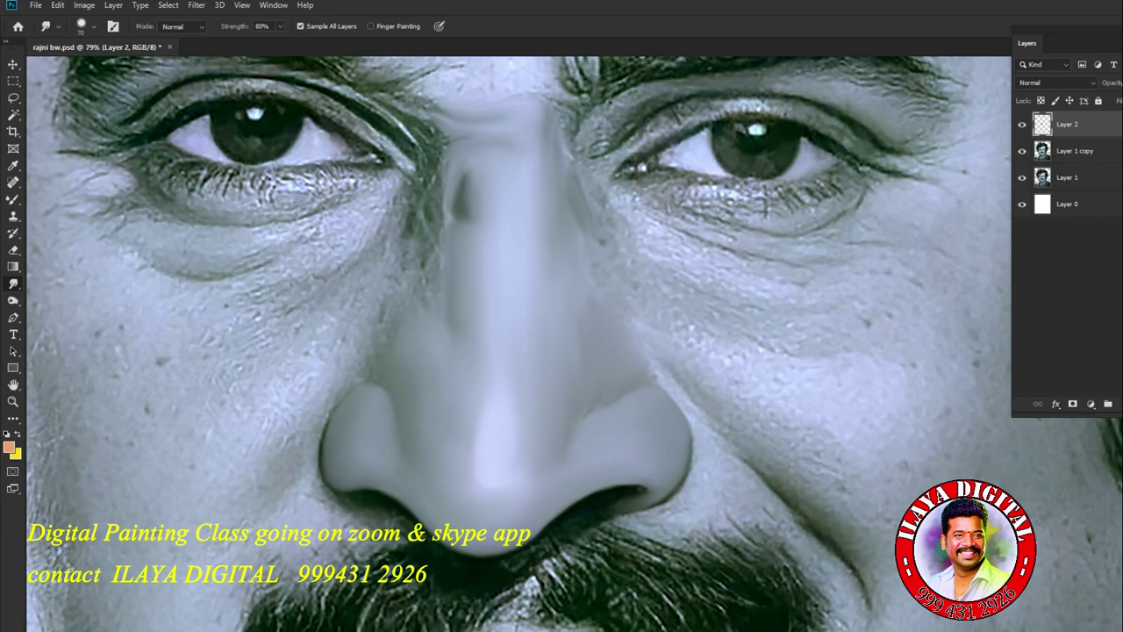
- Smudge the left side of the nose bridge along the inner eye corner and soften its dark spot
mouse_move(424, 274)
left_mouse_down()
mouse_move(448, 214)
mouse_move(433, 181)
mouse_move(449, 136)
mouse_move(502, 128)
mouse_move(468, 149)
left_mouse_up()
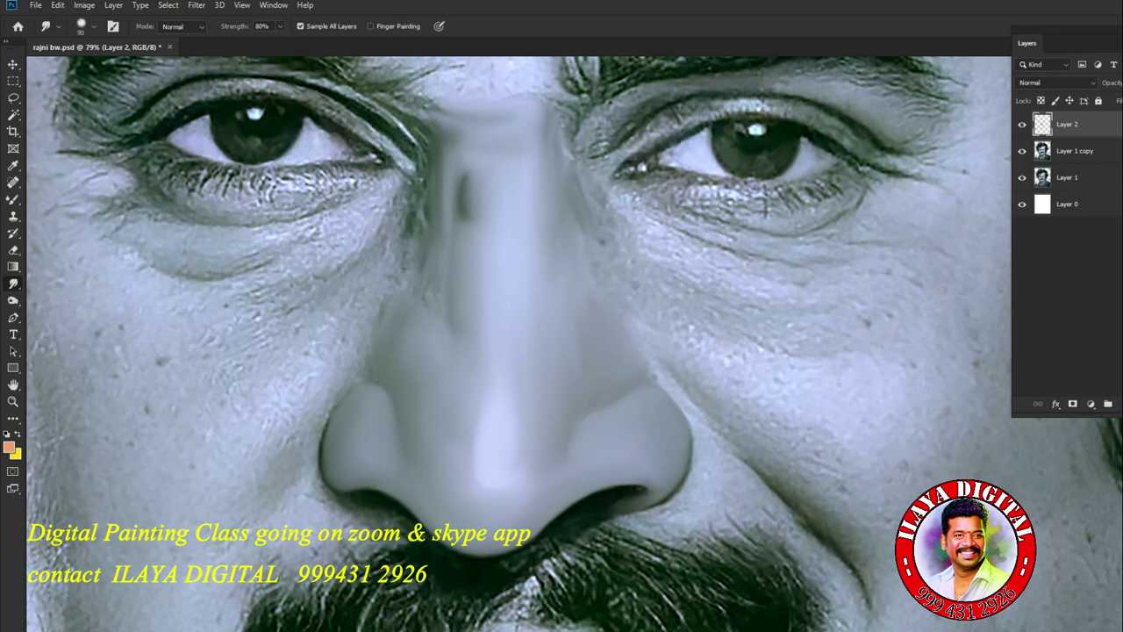
key("bracketleft")
left_click_drag(468, 225, 467, 164)
left_click_drag(454, 335, 453, 309)
key("bracketright")
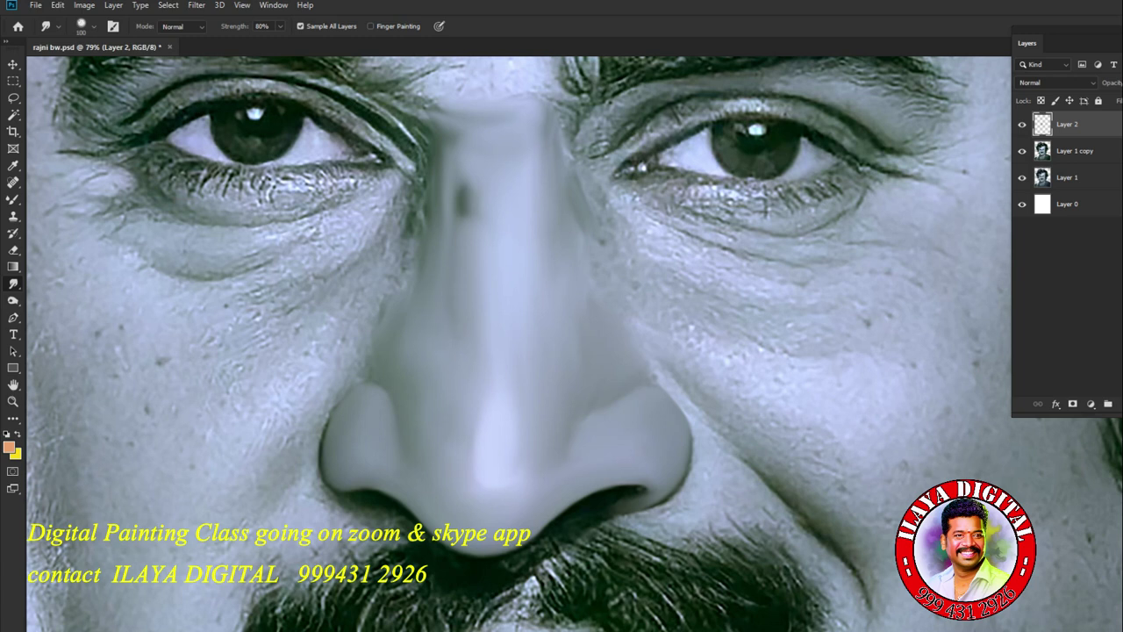
- Smudge the shadow under the nose tip and right nostril into the upper edge of the mustache
scroll(614, 562, "up", 3)
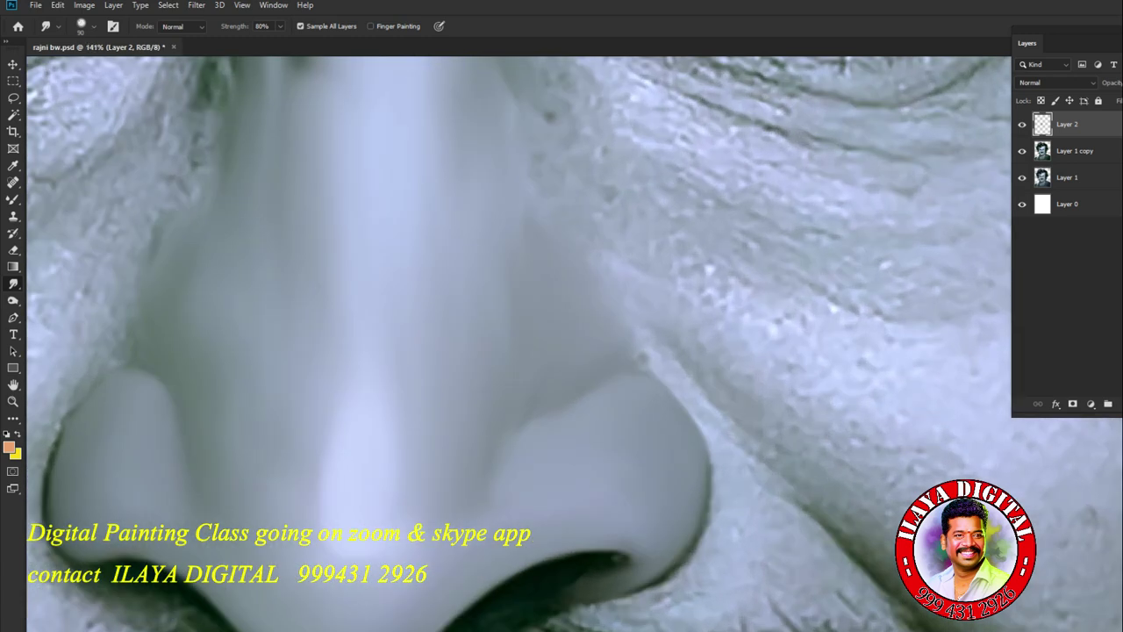
scroll(562, 350, "down", 3)
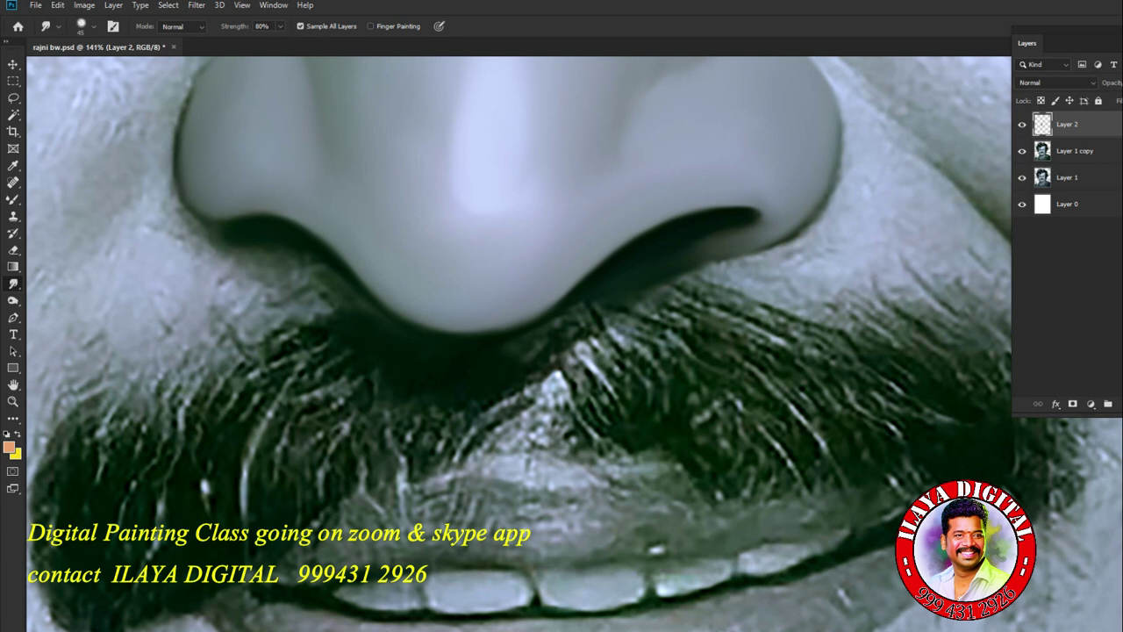
mouse_move(609, 349)
left_mouse_down()
mouse_move(633, 309)
mouse_move(667, 302)
left_mouse_up()
left_click_drag(586, 373, 579, 337)
left_click_drag(554, 382, 553, 356)
mouse_move(785, 256)
left_mouse_down()
mouse_move(702, 283)
mouse_move(700, 264)
mouse_move(732, 255)
left_mouse_up()
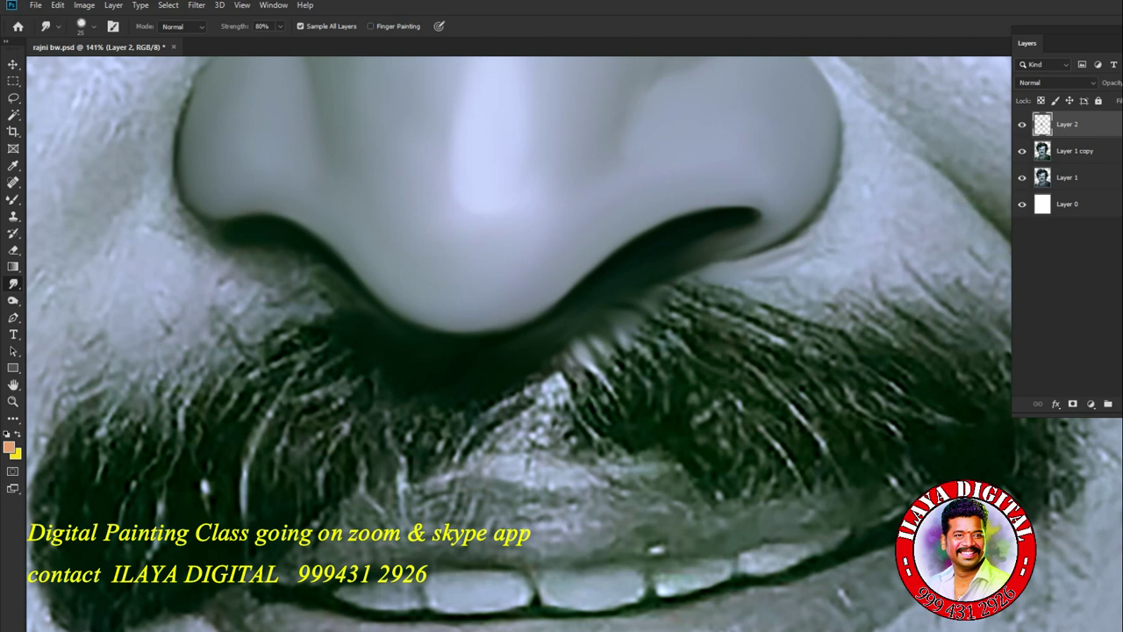
- Smudge along the outer contour of the right nose wing with a size 25 brush to clean its edge
mouse_move(831, 199)
left_mouse_down()
mouse_move(844, 148)
mouse_move(809, 193)
left_mouse_up()
left_click_drag(844, 160, 838, 100)
scroll(517, 342, "up", 5)
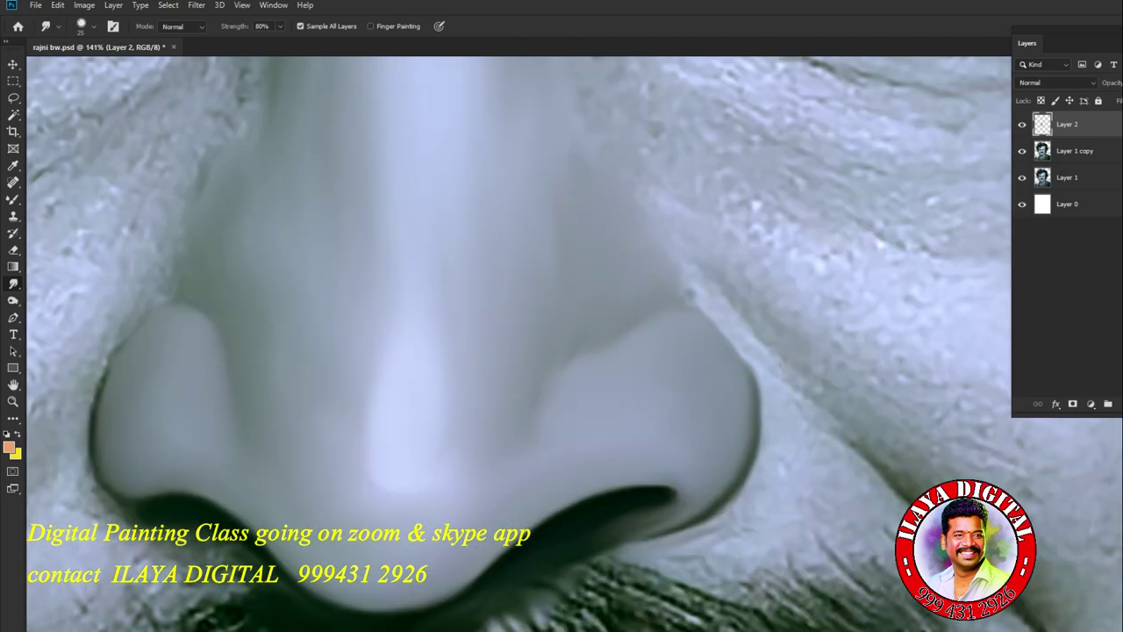
left_click_drag(745, 369, 721, 328)
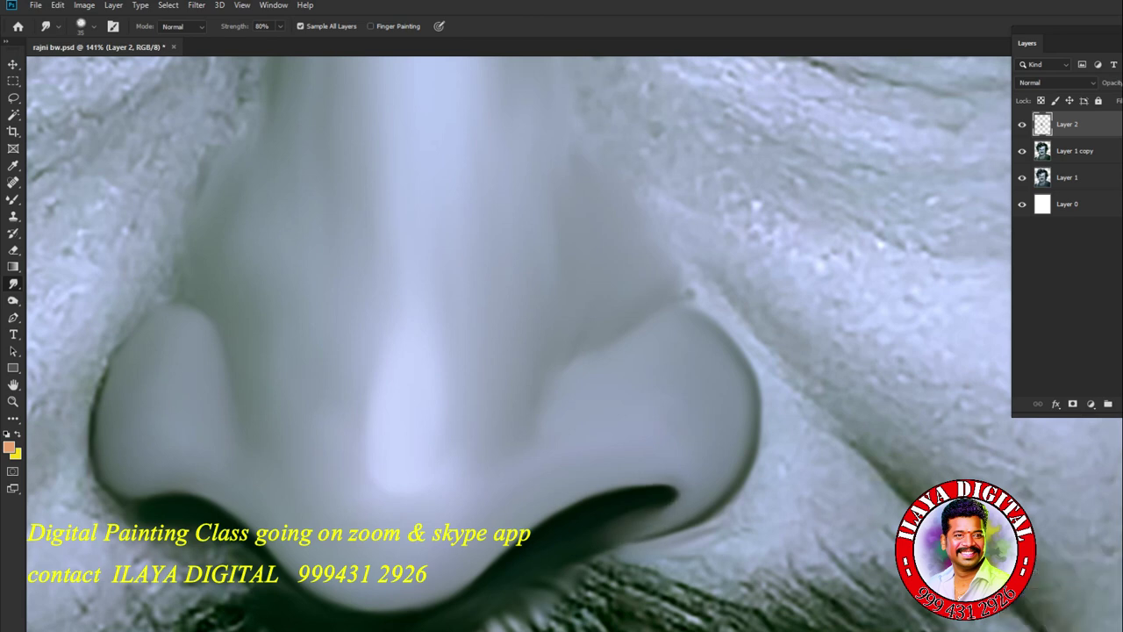
- Smudge the dark contour of the left nose wing into a smooth continuous curve up to its top
scroll(518, 342, "up", 3)
mouse_move(447, 491)
left_mouse_down()
mouse_move(395, 470)
mouse_move(360, 408)
mouse_move(358, 368)
left_mouse_up()
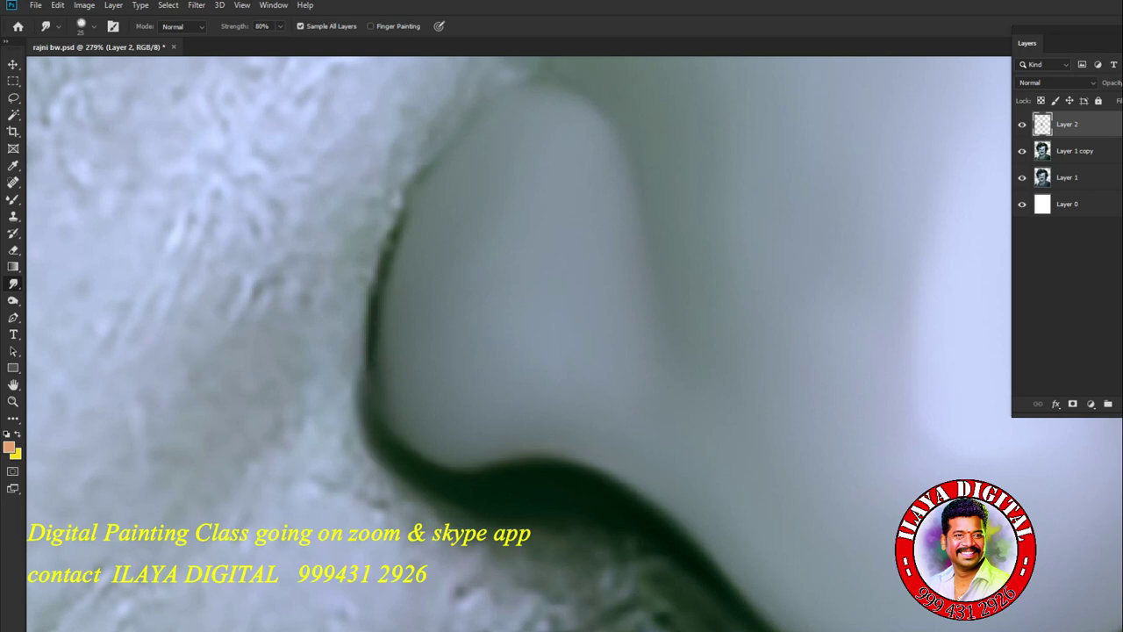
mouse_move(421, 457)
left_mouse_down()
mouse_move(360, 351)
mouse_move(372, 281)
mouse_move(447, 136)
mouse_move(526, 81)
left_mouse_up()
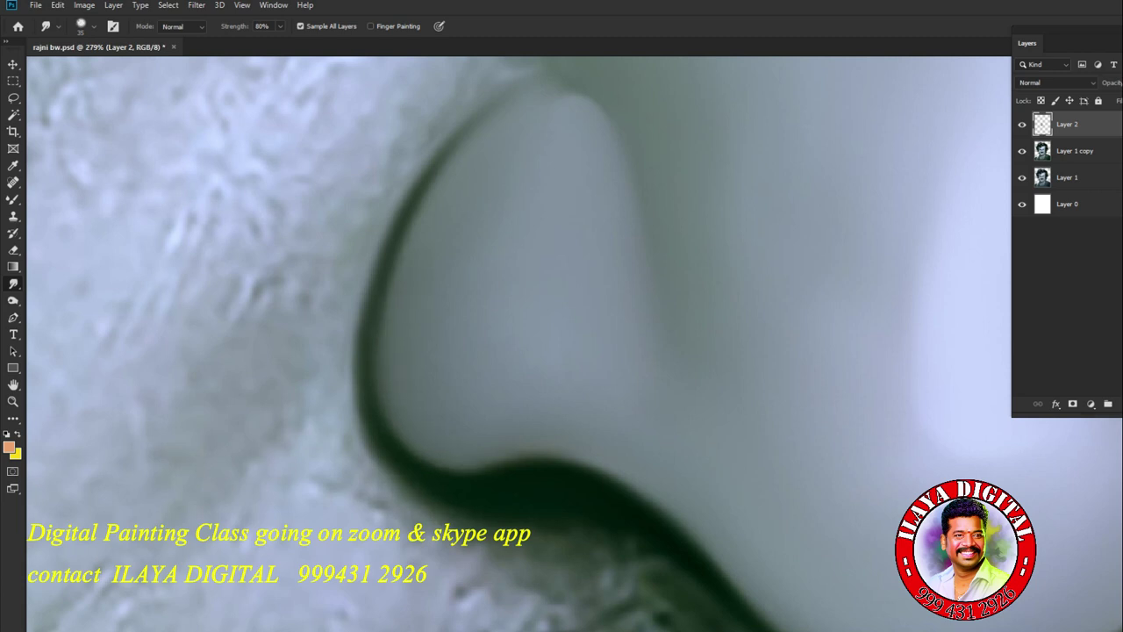
key("ctrl+minus")
scroll(517, 342, "down", 5)
scroll(518, 342, "up", 4)
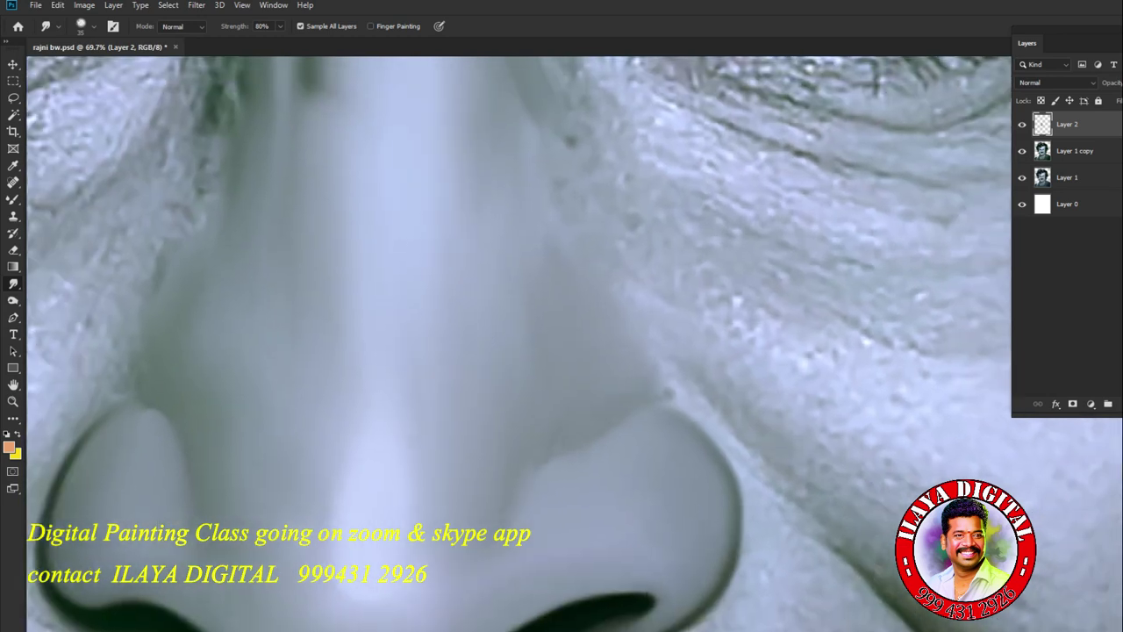
- Smudge along the smile fold beside the right nose wing to smooth its dark crease
key("ctrl+minus")
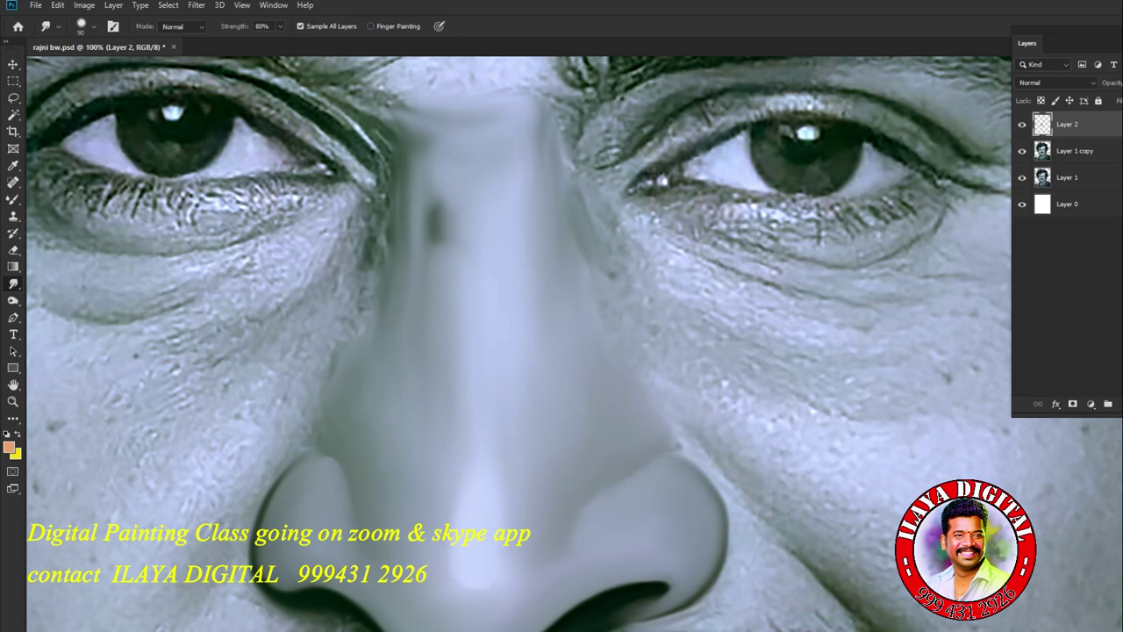
scroll(518, 342, "up", 3)
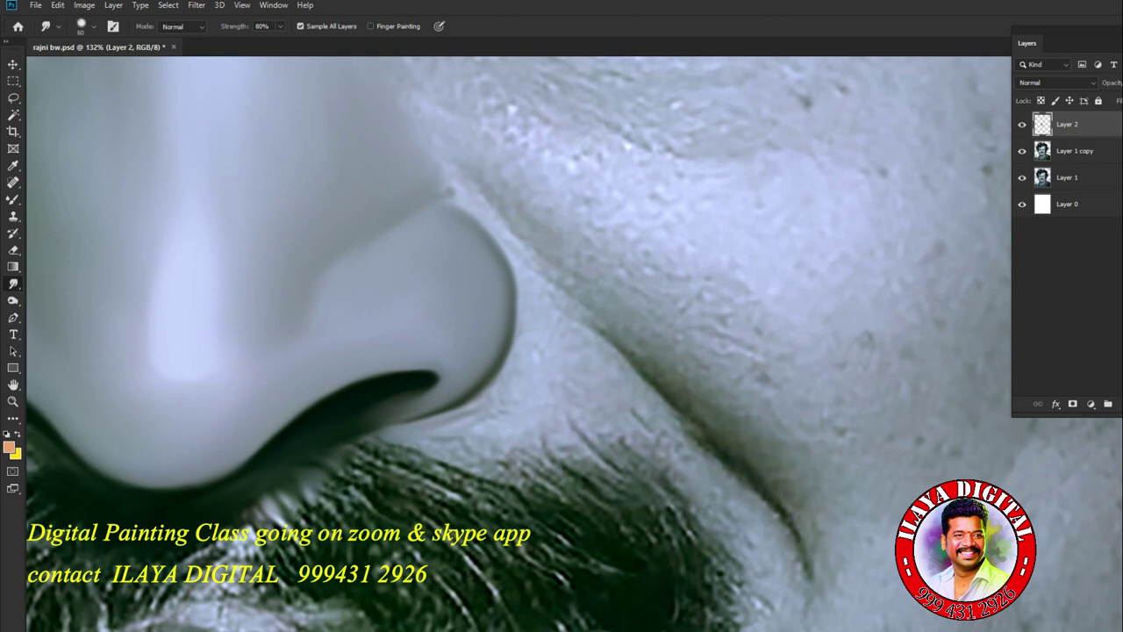
left_click_drag(654, 373, 522, 232)
mouse_move(649, 342)
left_mouse_down()
mouse_move(576, 300)
mouse_move(530, 250)
left_mouse_up()
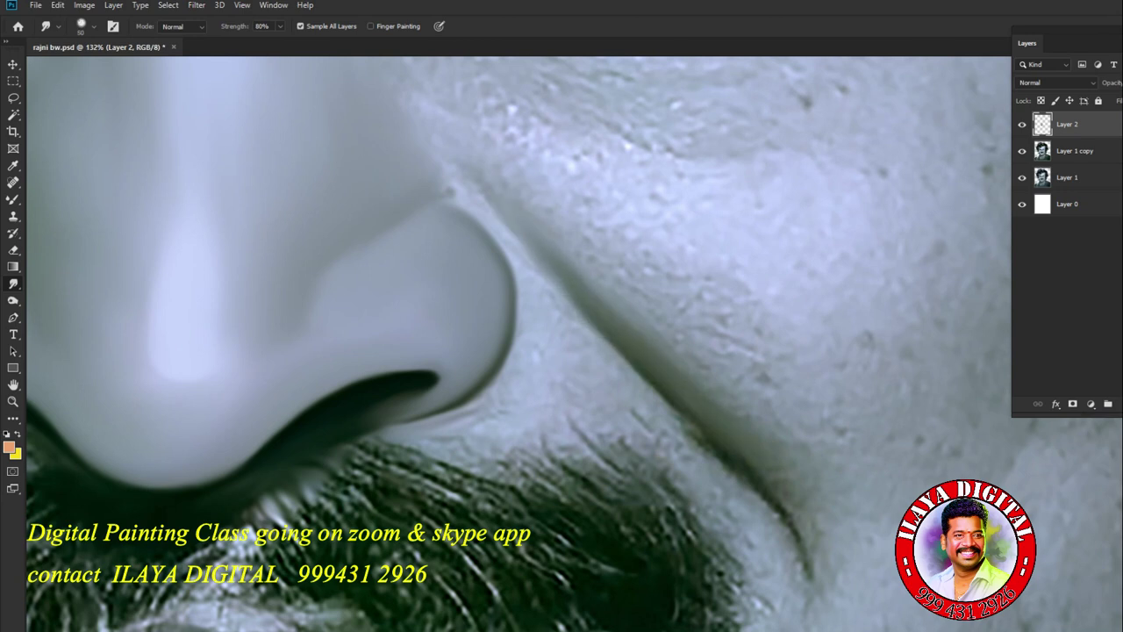
mouse_move(812, 579)
left_mouse_down()
mouse_move(772, 513)
mouse_move(800, 537)
mouse_move(763, 573)
mouse_move(754, 502)
mouse_move(676, 434)
mouse_move(754, 491)
left_mouse_up()
- Smudge the skin between the right nose wing, mustache and smile fold into an even tone
mouse_move(535, 355)
left_mouse_down()
mouse_move(456, 443)
mouse_move(443, 435)
mouse_move(368, 449)
left_mouse_up()
mouse_move(491, 465)
left_mouse_down()
mouse_move(561, 443)
mouse_move(653, 452)
left_mouse_up()
left_click_drag(584, 413, 597, 377)
mouse_move(605, 438)
left_mouse_down()
mouse_move(658, 413)
mouse_move(689, 456)
mouse_move(723, 474)
left_mouse_up()
scroll(562, 342, "up", 3)
key("r")
left_click_drag(614, 228, 526, 386)
mouse_move(386, 559)
left_mouse_down()
mouse_move(513, 452)
mouse_move(566, 388)
left_mouse_up()
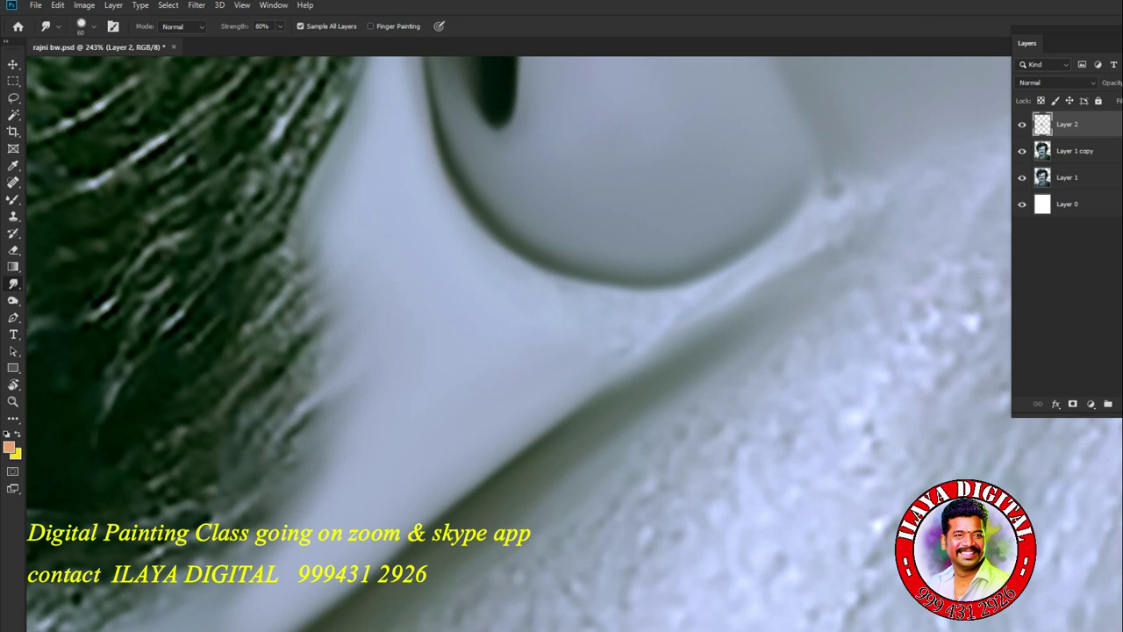
- Refine the edge of the right nose wing and extend the smoothed smile-fold shadow toward its upper end
left_click_drag(456, 199, 531, 259)
left_click_drag(619, 291, 637, 286)
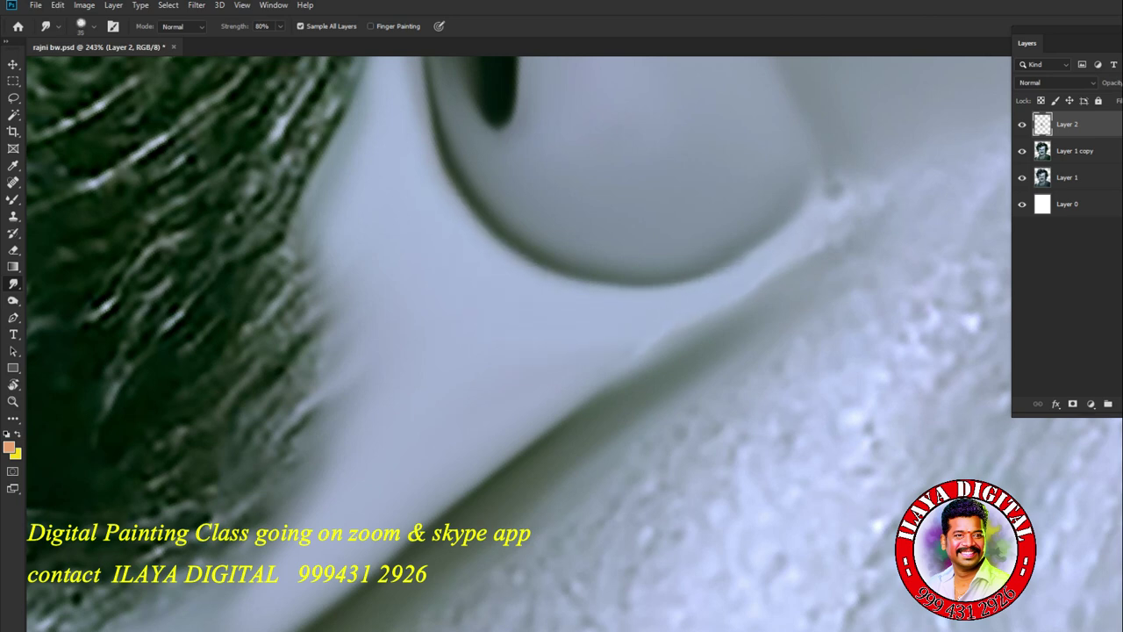
mouse_move(813, 170)
left_mouse_down()
mouse_move(812, 184)
mouse_move(848, 179)
left_mouse_up()
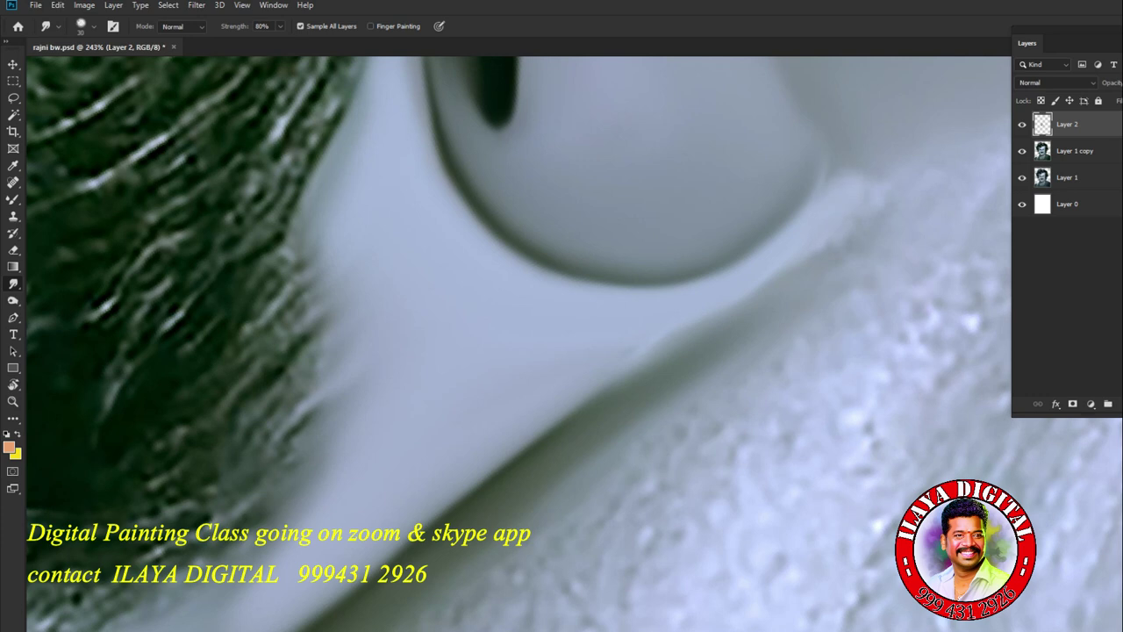
mouse_move(579, 408)
left_mouse_down()
mouse_move(676, 326)
mouse_move(898, 207)
left_mouse_up()
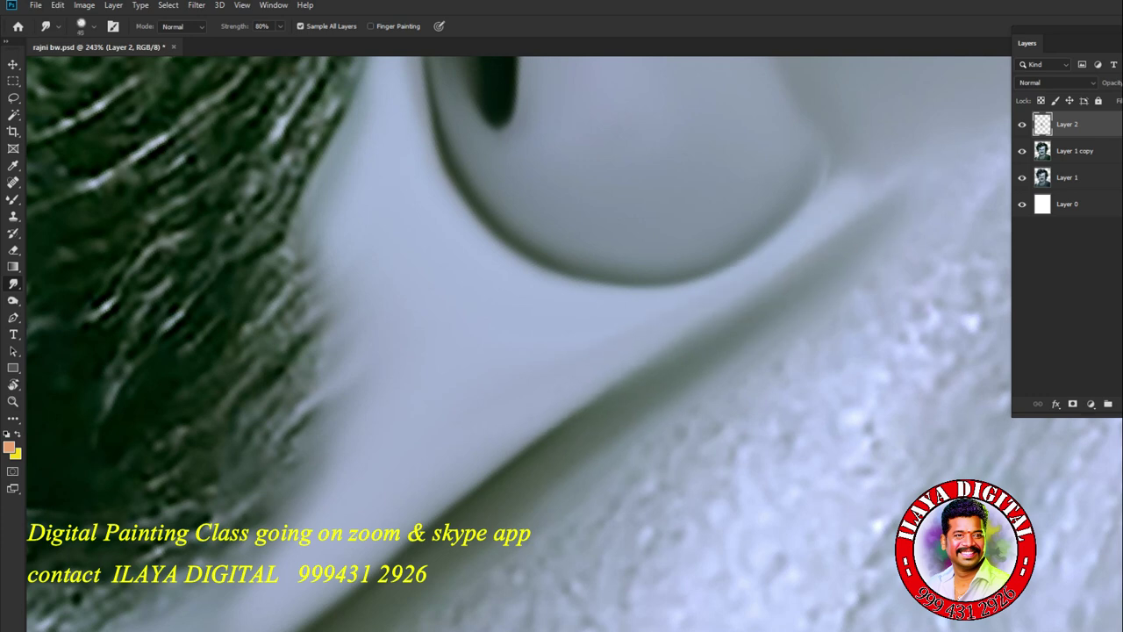
left_click_drag(570, 279, 703, 280)
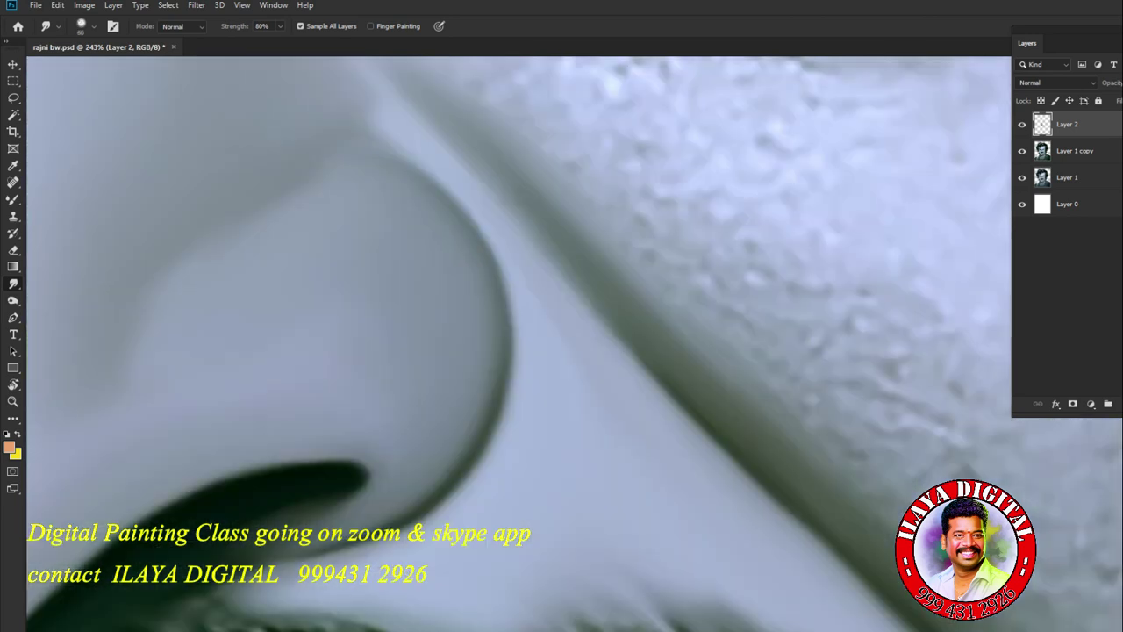
- Enlarge the smudge brush to 200 and smooth the temple skin beyond the outer end of the right eyebrow
scroll(527, 351, "down", 5)
scroll(614, 395, "up", 5)
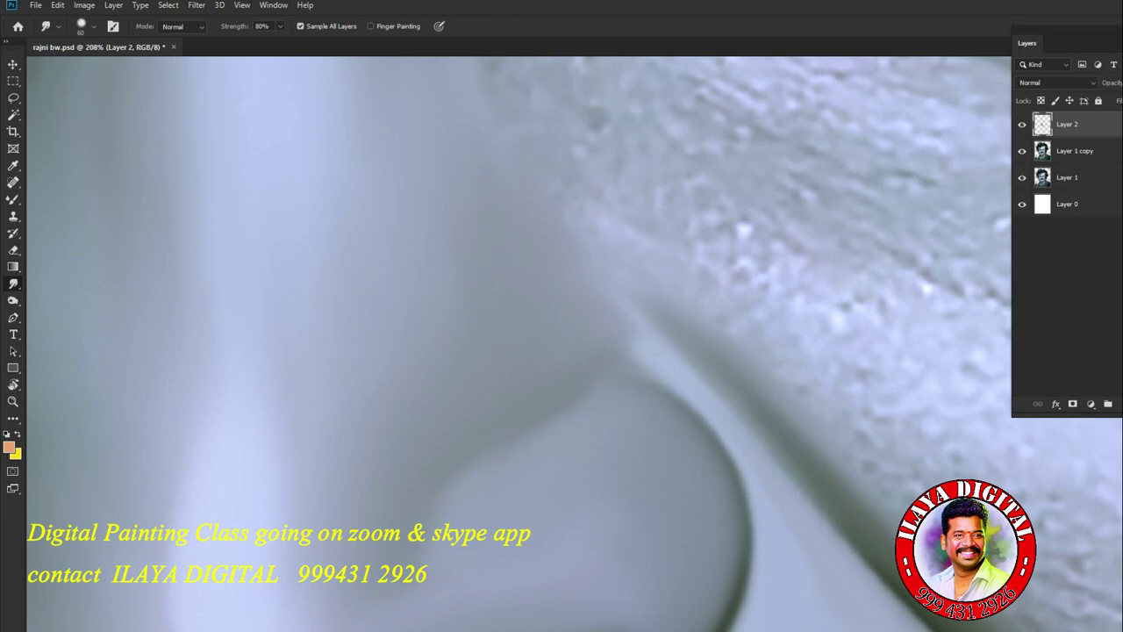
scroll(518, 342, "down", 5)
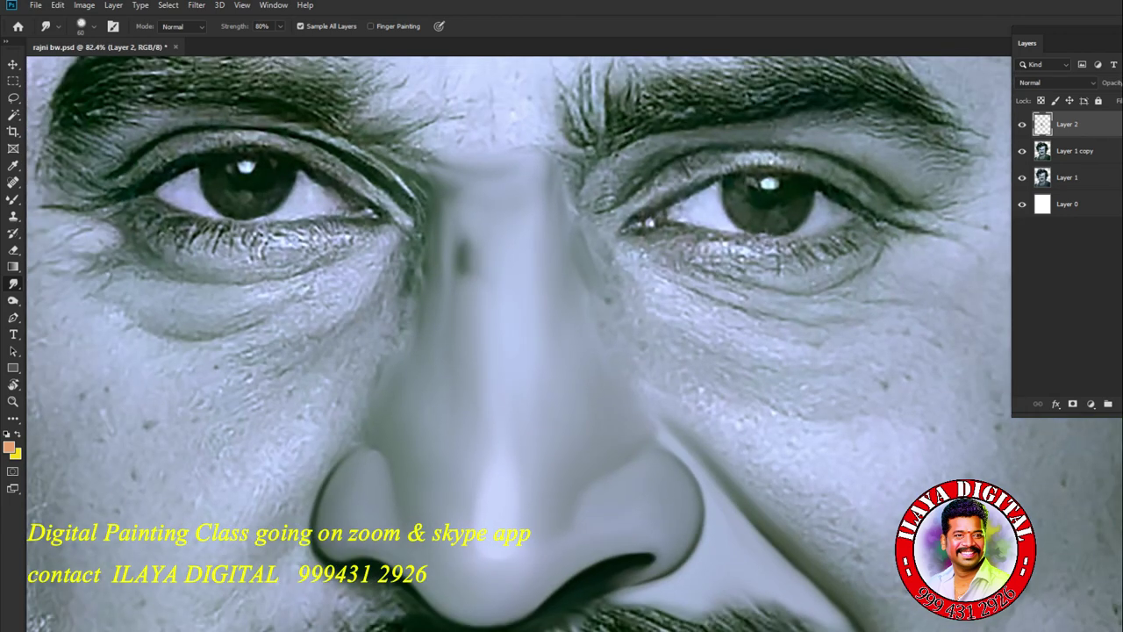
scroll(518, 343, "down", 2)
scroll(517, 342, "right", 3)
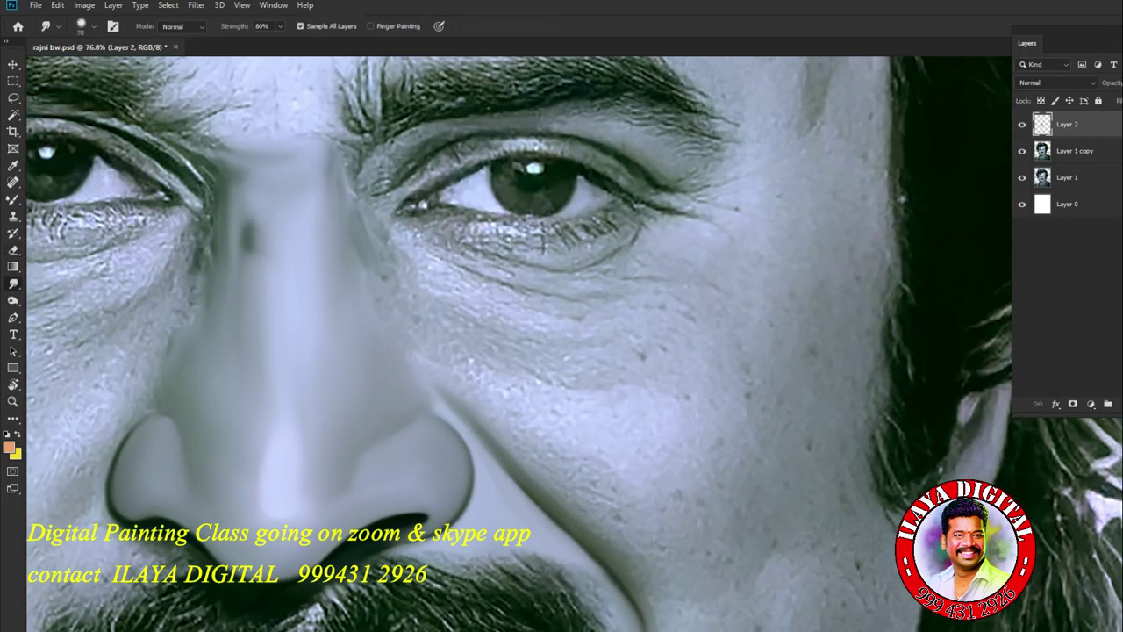
scroll(517, 342, "down", 3)
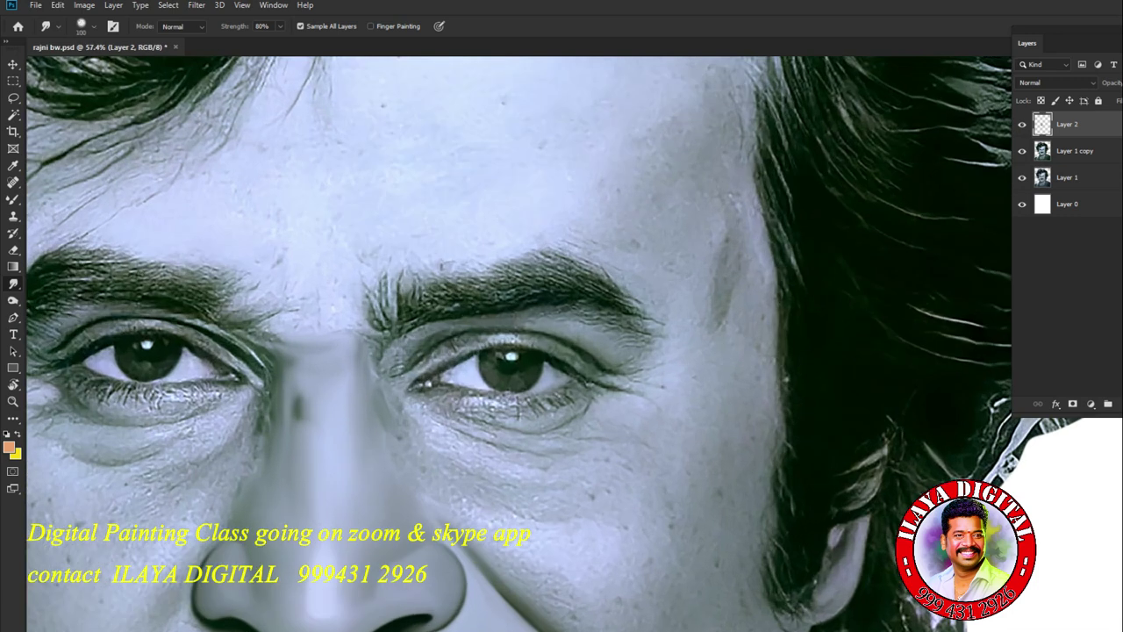
left_click_drag(723, 234, 739, 207)
key("bracketright")
key("bracketright")
key("bracketright")
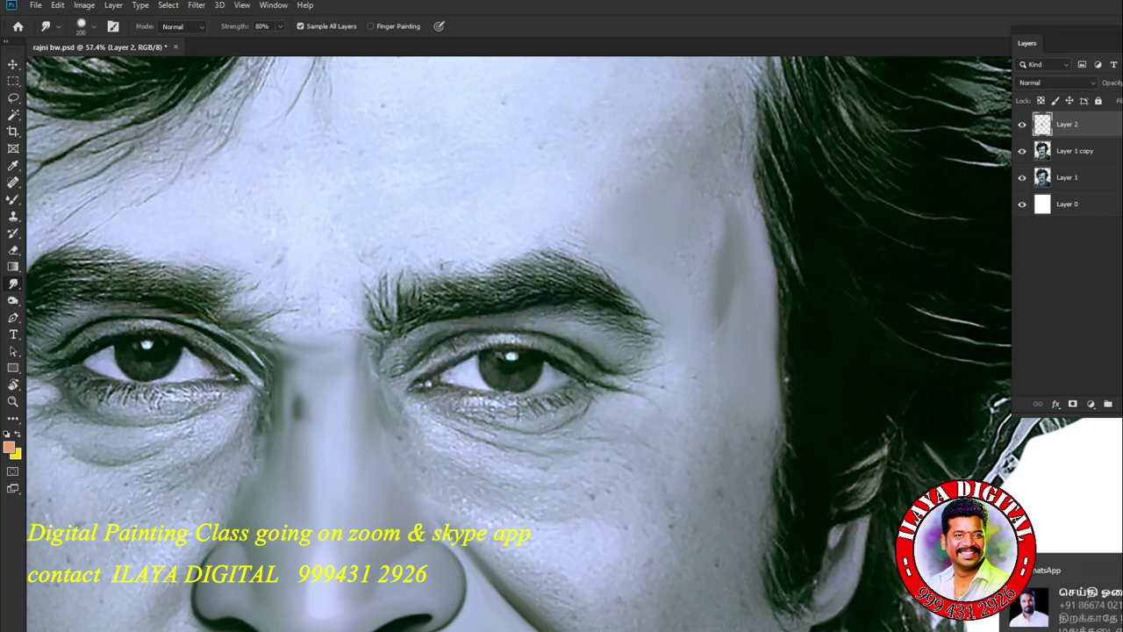
- Extend the smoothed temple upward along the hairline and down beside the right eye, varying the smudge brush between 100 and 200
key("bracketleft")
key("bracketleft")
key("bracketleft")
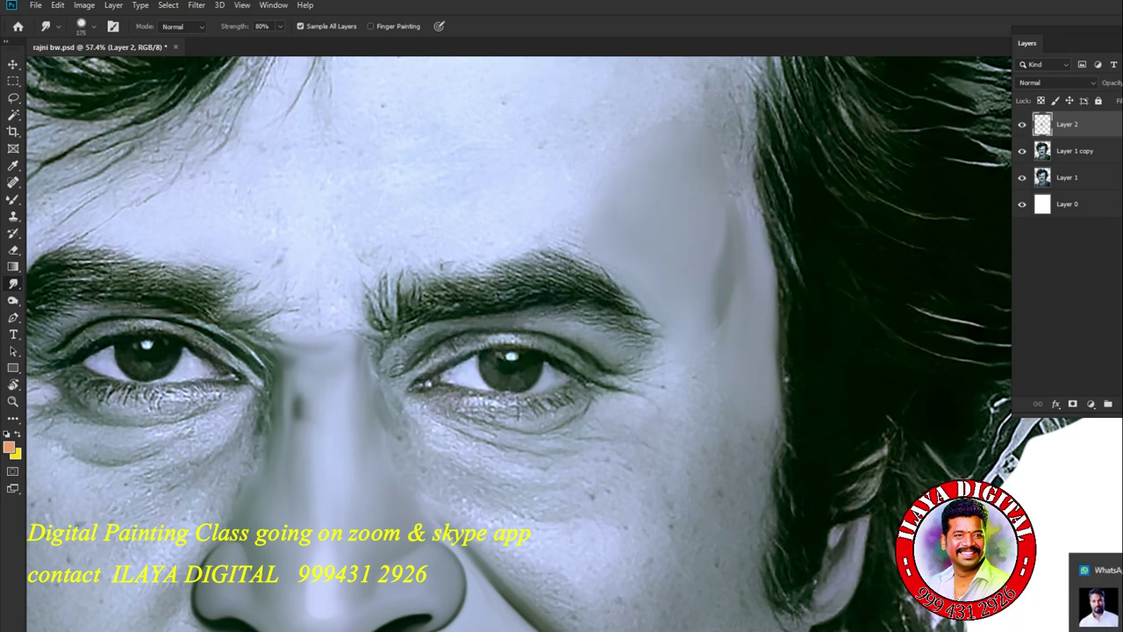
key("bracketright")
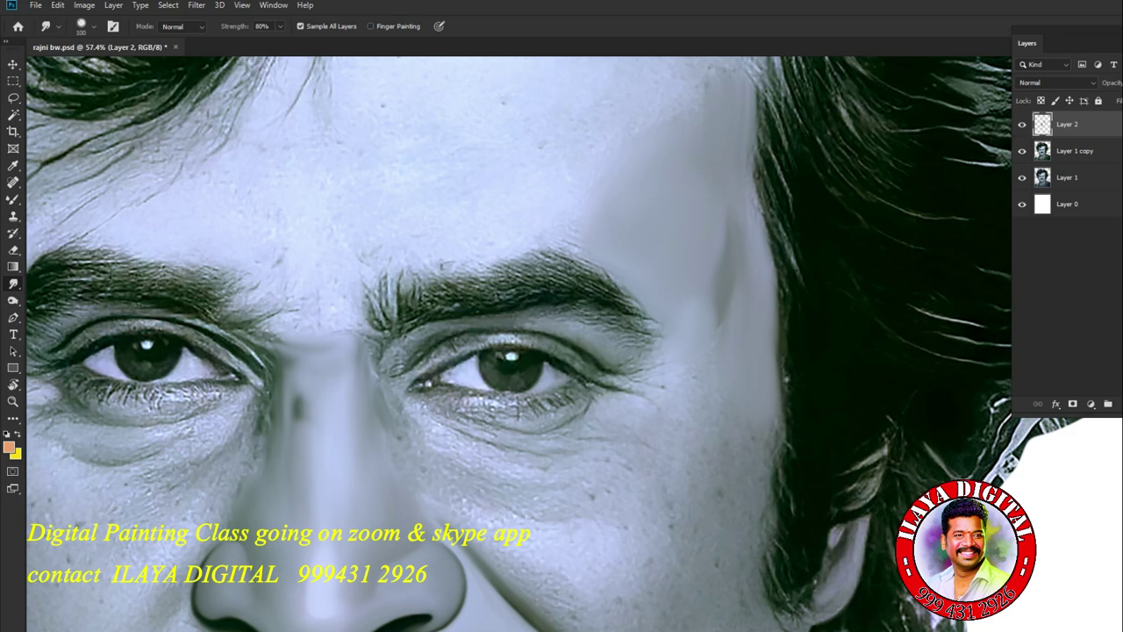
key("bracketright")
key("bracketleft")
key("bracketright")
key("bracketright")
- Smudge the outer right cheek from the sideburn down to the jaw into a smooth tone
scroll(518, 342, "down", 3)
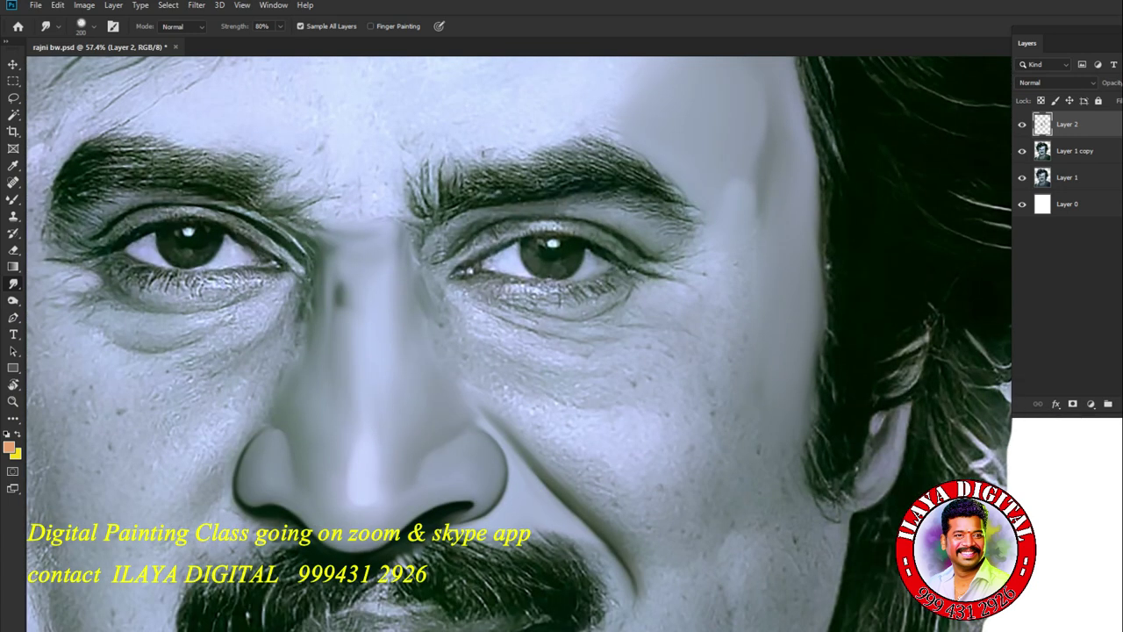
scroll(518, 342, "down", 5)
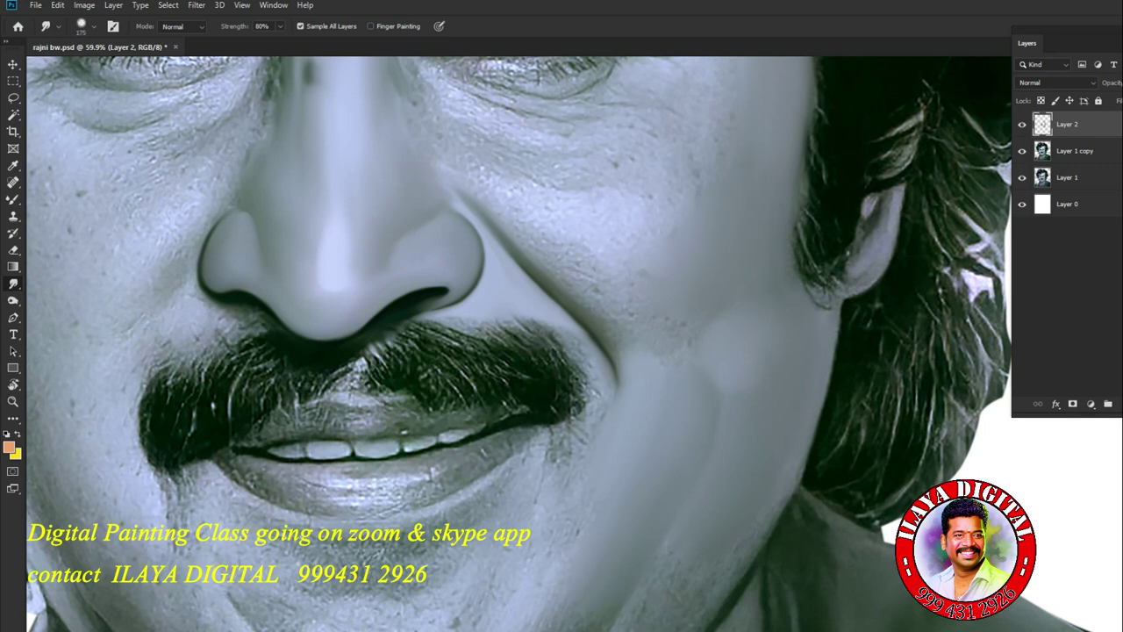
scroll(526, 307, "down", 3)
- Smudge the right cheek above the smile fold, blending its textured skin into the fold's shadow and the outer cheek
scroll(527, 263, "up", 6)
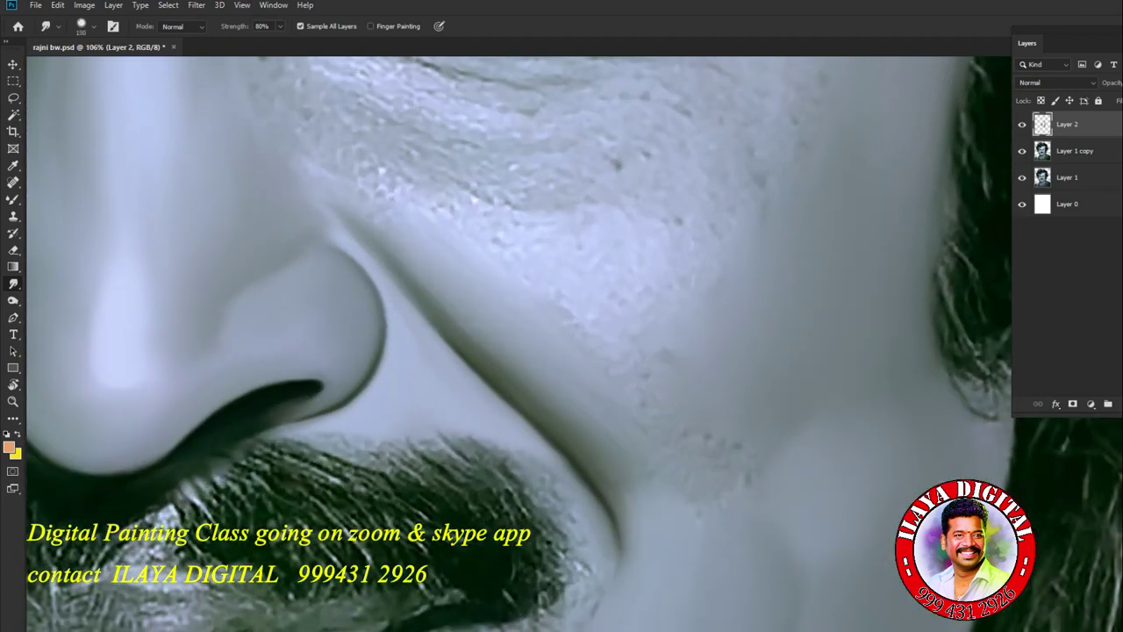
key("bracketright")
key("bracketright")
left_click_drag(637, 528, 625, 493)
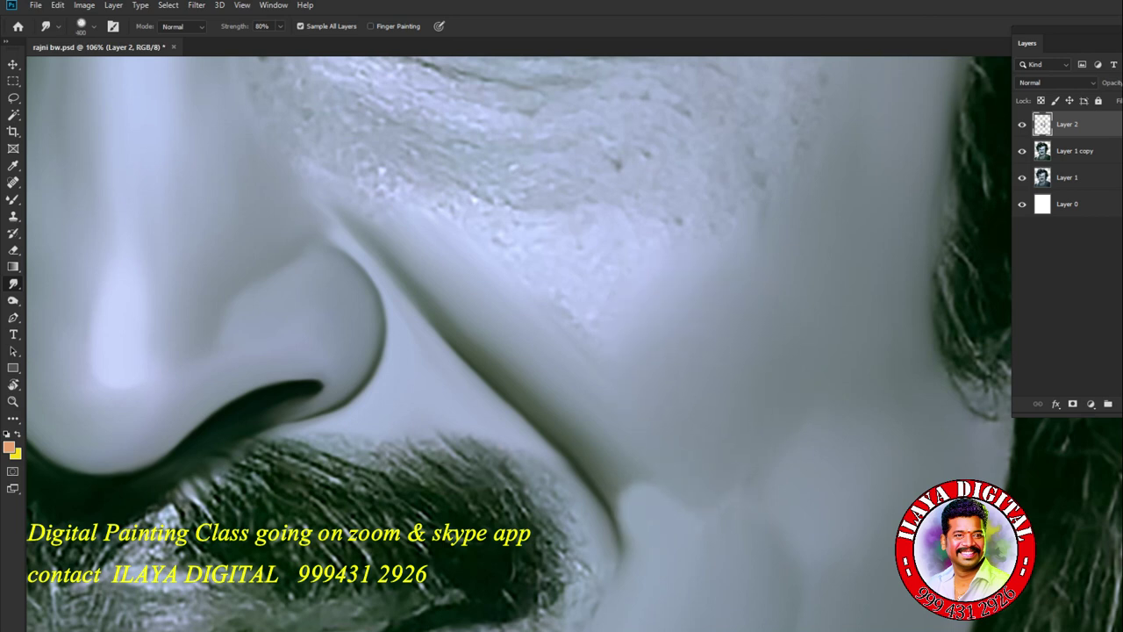
key("bracketleft")
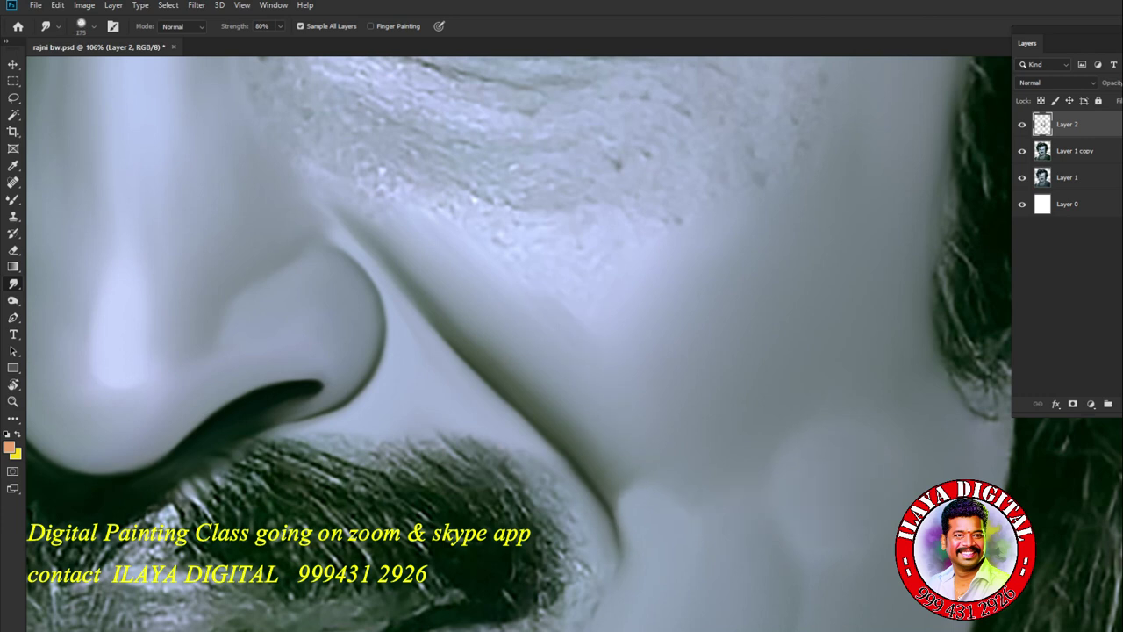
key("bracketleft")
key("bracketleft")
- Smudge the upper right cheek below the eye bag, from beside the nose to the outer cheek
left_click_drag(526, 307, 702, 535)
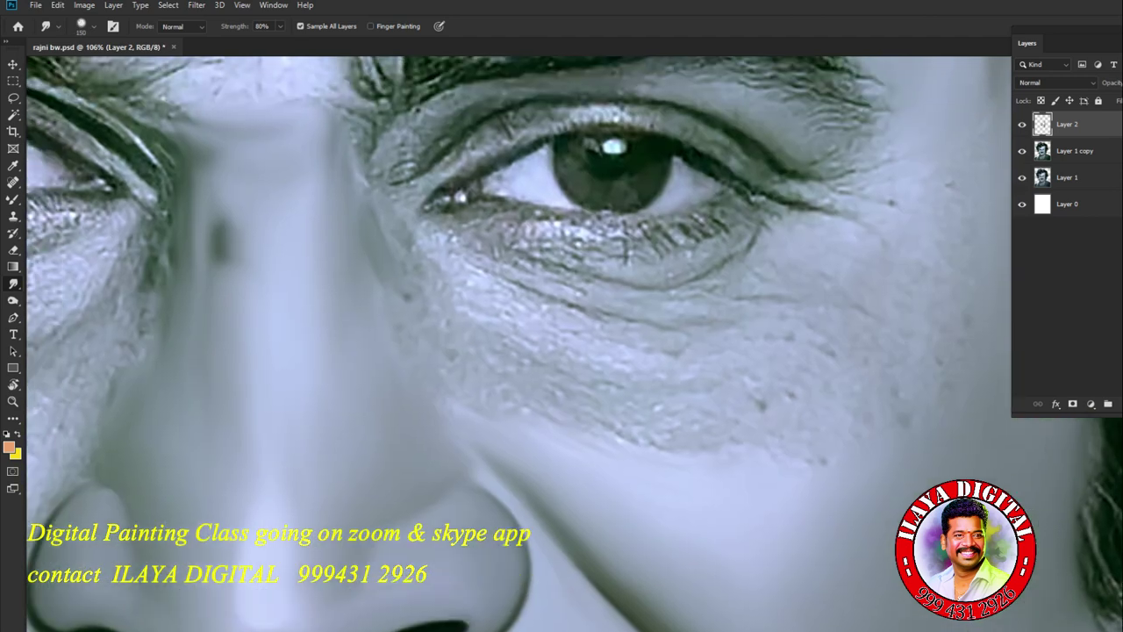
left_click_drag(487, 268, 665, 330)
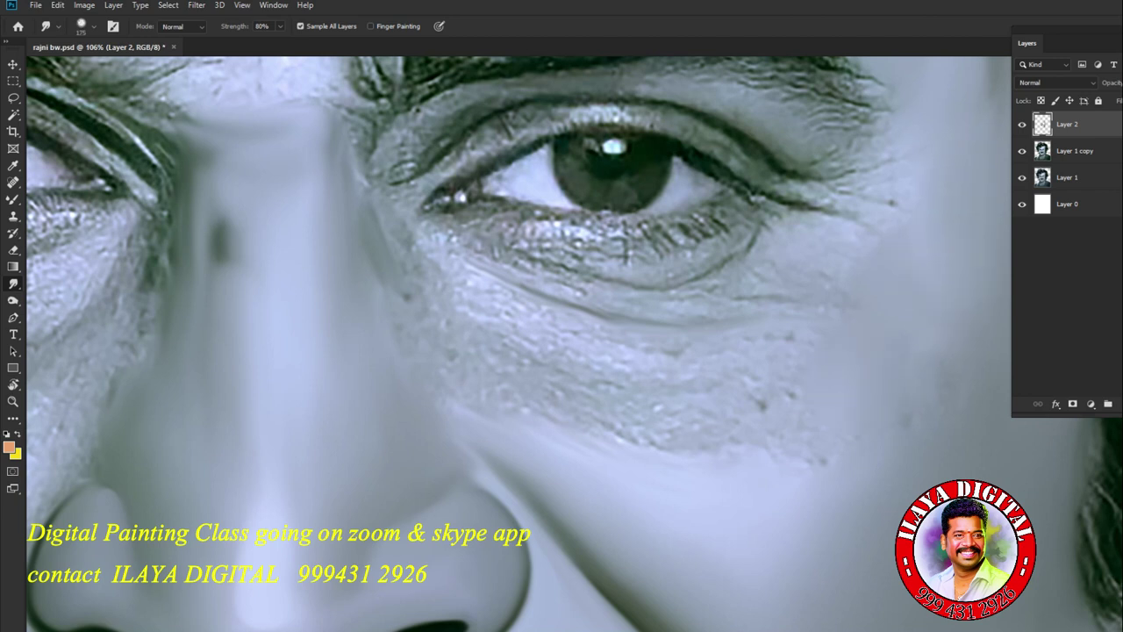
left_click_drag(499, 386, 516, 372)
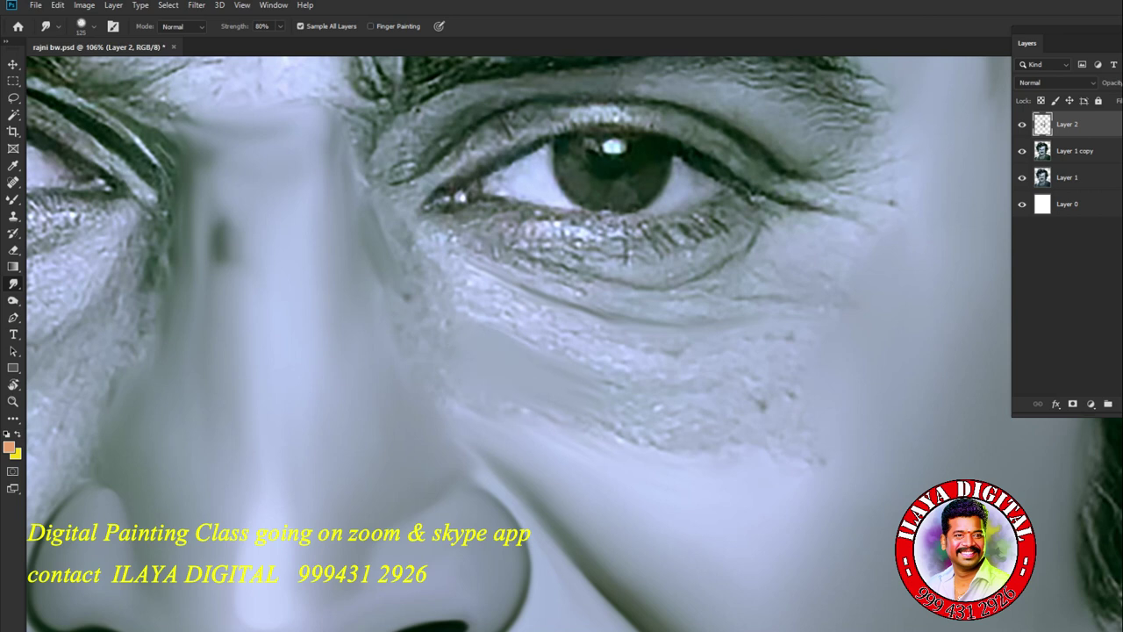
mouse_move(544, 426)
left_mouse_down()
mouse_move(684, 441)
mouse_move(677, 425)
left_mouse_up()
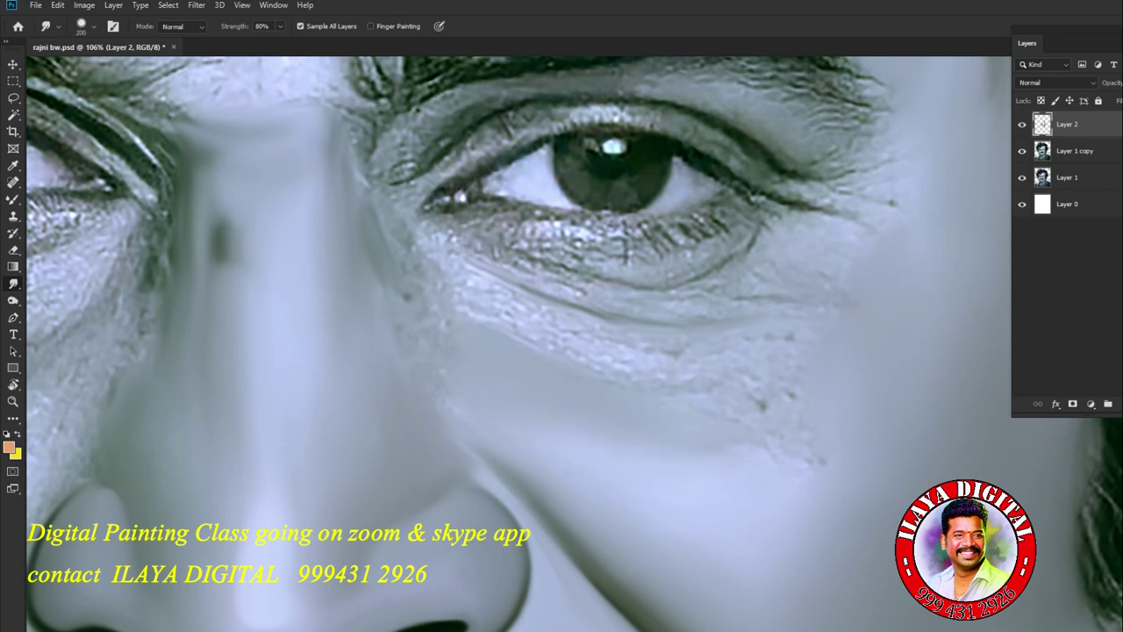
left_click_drag(757, 403, 809, 469)
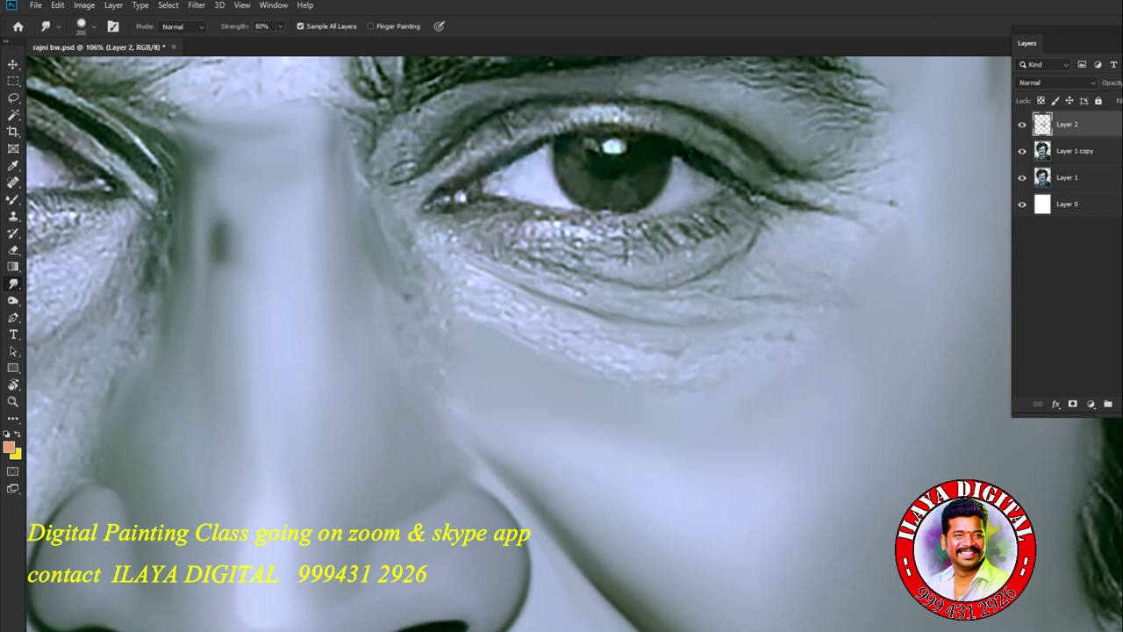
- Shrink the smudge brush and blend the rough skin between the nose bridge, right inner eye corner and cheek
key("bracketleft")
key("bracketleft")
key("bracketleft")
key("bracketleft")
key("bracketleft")
key("bracketleft")
left_click_drag(410, 300, 383, 277)
left_click_drag(465, 309, 440, 325)
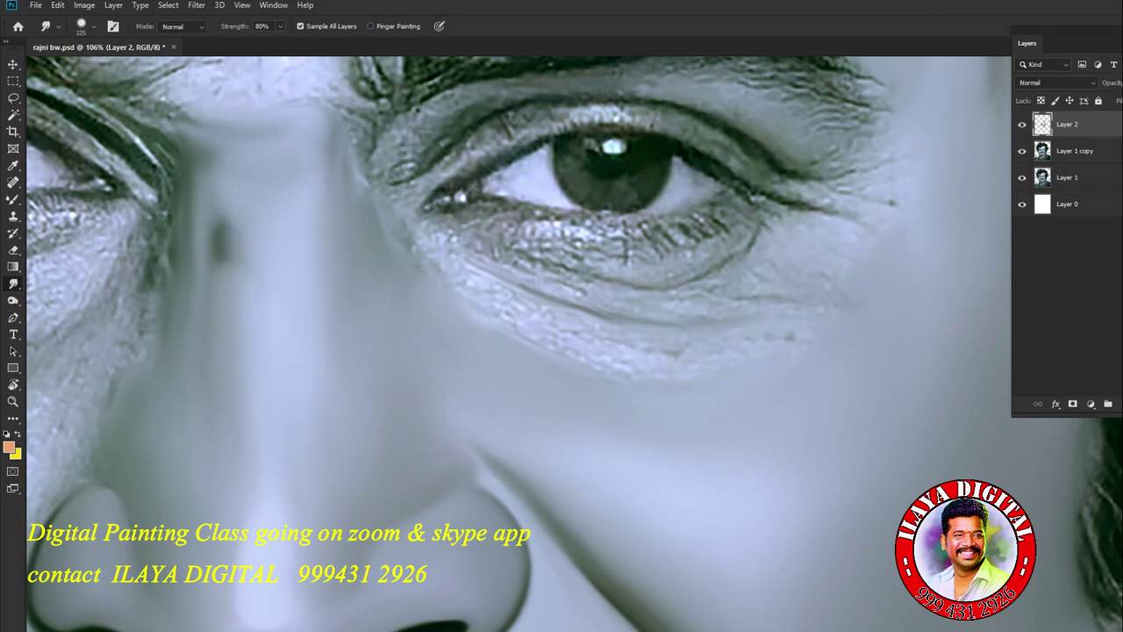
- Smudge the light band of the right eye bag along its curve, keeping the crease above as a soft line
scroll(518, 342, "down", 4)
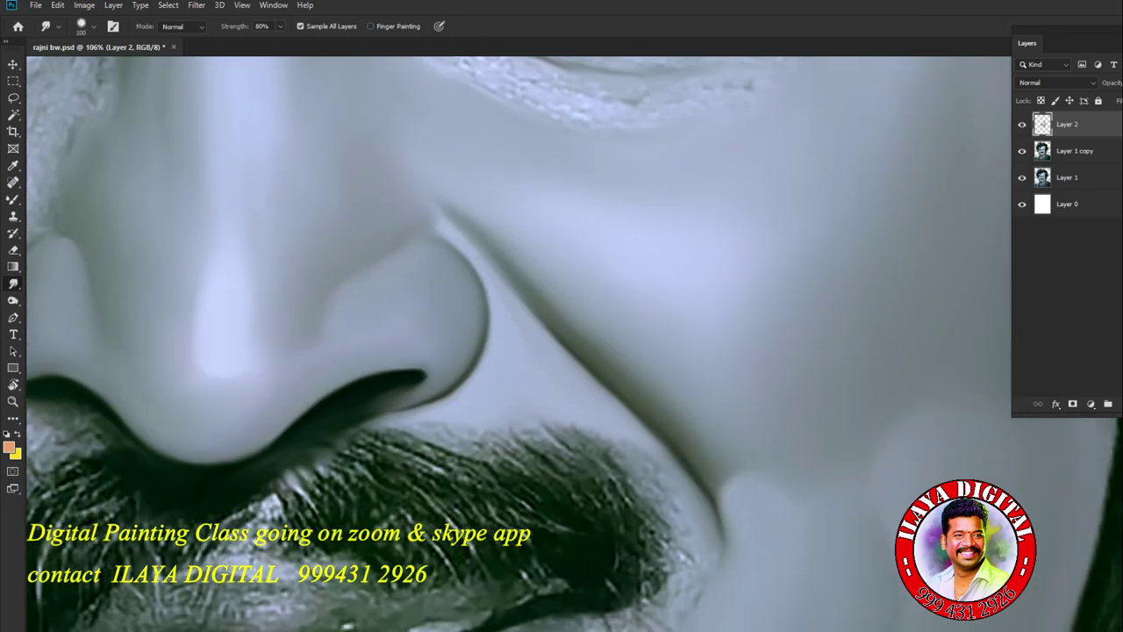
scroll(517, 342, "up", 6)
scroll(517, 342, "down", 1)
mouse_move(355, 364)
left_mouse_down()
mouse_move(289, 325)
mouse_move(430, 396)
mouse_move(577, 426)
left_mouse_up()
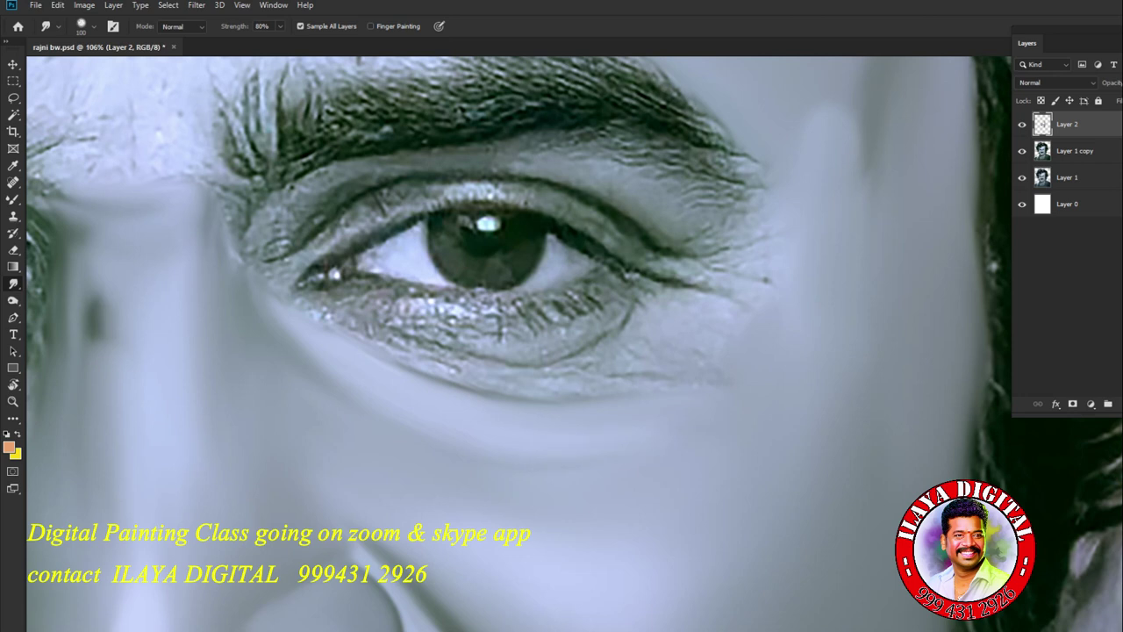
- Smudge the wrinkles at the right eye's outer corner and the skin beneath the outer eyebrow into smooth shading
left_click_drag(764, 279, 709, 309)
key("bracketright")
left_click_drag(640, 270, 737, 295)
mouse_move(656, 244)
left_mouse_down()
mouse_move(735, 253)
mouse_move(742, 241)
mouse_move(703, 238)
mouse_move(736, 251)
mouse_move(751, 238)
left_mouse_up()
mouse_move(688, 207)
left_mouse_down()
mouse_move(740, 180)
mouse_move(778, 184)
left_mouse_up()
mouse_move(605, 149)
left_mouse_down()
mouse_move(684, 172)
mouse_move(566, 146)
left_mouse_up()
left_click_drag(644, 145, 680, 161)
left_click_drag(597, 145, 746, 189)
- Smudge the right upper eyelid, its crease and the skin around the inner eye corner into smooth curves
mouse_move(275, 215)
left_mouse_down()
mouse_move(280, 256)
mouse_move(288, 208)
mouse_move(351, 166)
mouse_move(491, 145)
left_mouse_up()
left_click_drag(324, 214, 272, 260)
mouse_move(350, 198)
left_mouse_down()
mouse_move(470, 169)
mouse_move(561, 172)
mouse_move(497, 160)
left_mouse_up()
mouse_move(246, 202)
left_mouse_down()
mouse_move(215, 182)
mouse_move(239, 174)
mouse_move(249, 207)
mouse_move(237, 259)
left_mouse_up()
mouse_move(207, 211)
left_mouse_down()
mouse_move(263, 260)
mouse_move(303, 276)
mouse_move(320, 239)
mouse_move(379, 208)
mouse_move(500, 190)
mouse_move(614, 228)
mouse_move(667, 261)
mouse_move(706, 258)
mouse_move(639, 249)
mouse_move(558, 205)
mouse_move(588, 202)
mouse_move(525, 192)
mouse_move(537, 209)
left_mouse_up()
- Smudge the upper under-eye fold of the right eye and extend the dark outer-corner lash line outward
left_click_drag(439, 342, 320, 314)
mouse_move(408, 332)
left_mouse_down()
mouse_move(518, 362)
mouse_move(623, 320)
mouse_move(627, 347)
mouse_move(645, 302)
mouse_move(750, 292)
left_mouse_up()
mouse_move(631, 314)
left_mouse_down()
mouse_move(630, 353)
mouse_move(478, 354)
mouse_move(507, 367)
left_mouse_up()
left_click_drag(601, 338, 563, 356)
mouse_move(700, 294)
left_mouse_down()
mouse_move(724, 293)
mouse_move(738, 261)
mouse_move(742, 291)
left_mouse_up()
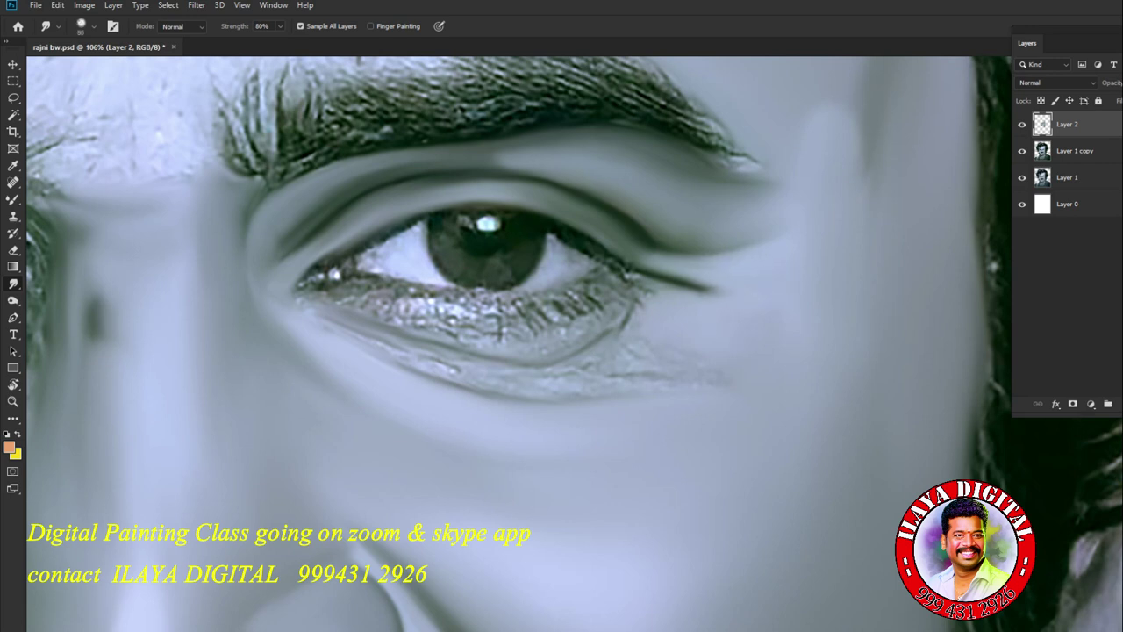
- Blend the remaining wrinkles below the right eye and soften the under-eye and upper-lid creases
left_click_drag(463, 371, 307, 308)
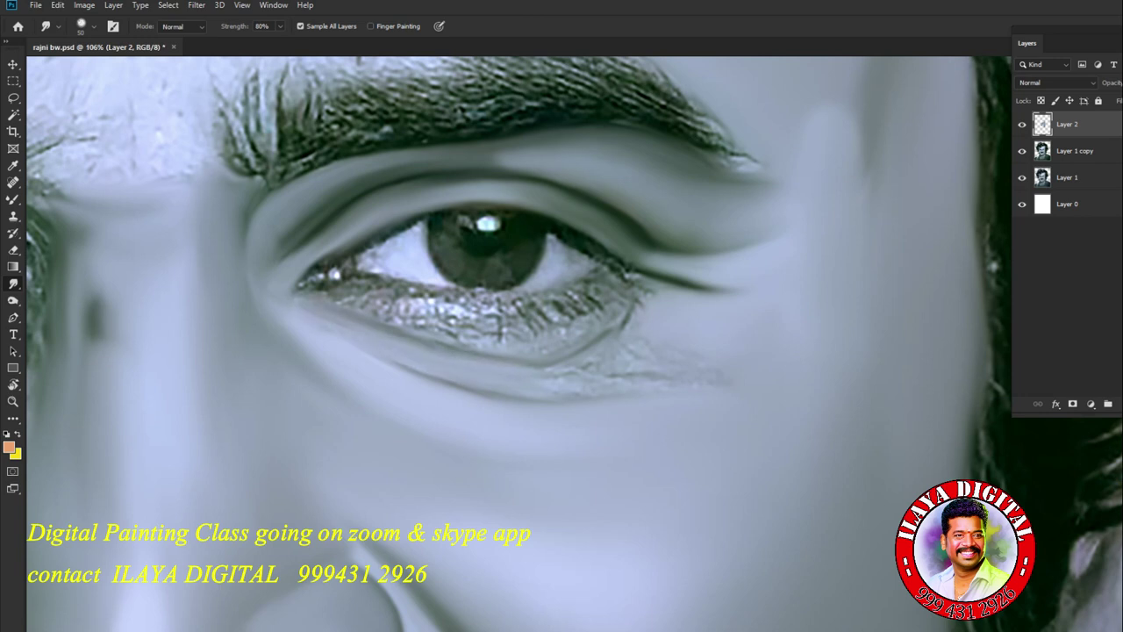
left_click_drag(604, 363, 528, 366)
left_click_drag(642, 377, 614, 339)
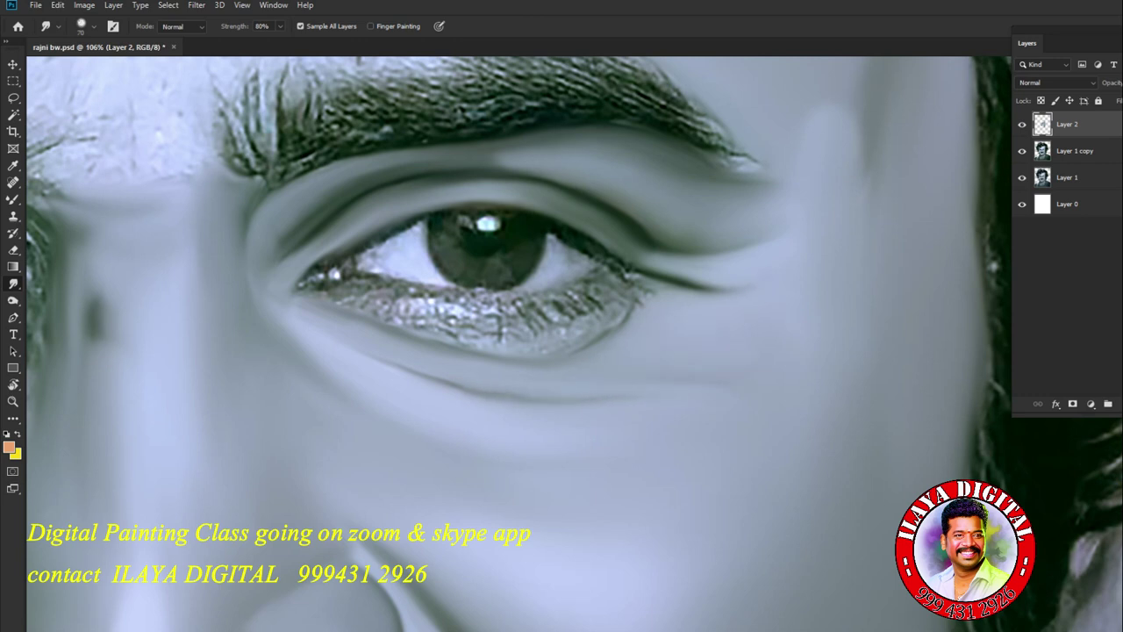
mouse_move(424, 375)
left_mouse_down()
mouse_move(344, 349)
mouse_move(276, 304)
mouse_move(298, 235)
mouse_move(266, 261)
left_mouse_up()
mouse_move(448, 166)
left_mouse_down()
mouse_move(568, 184)
mouse_move(715, 256)
left_mouse_up()
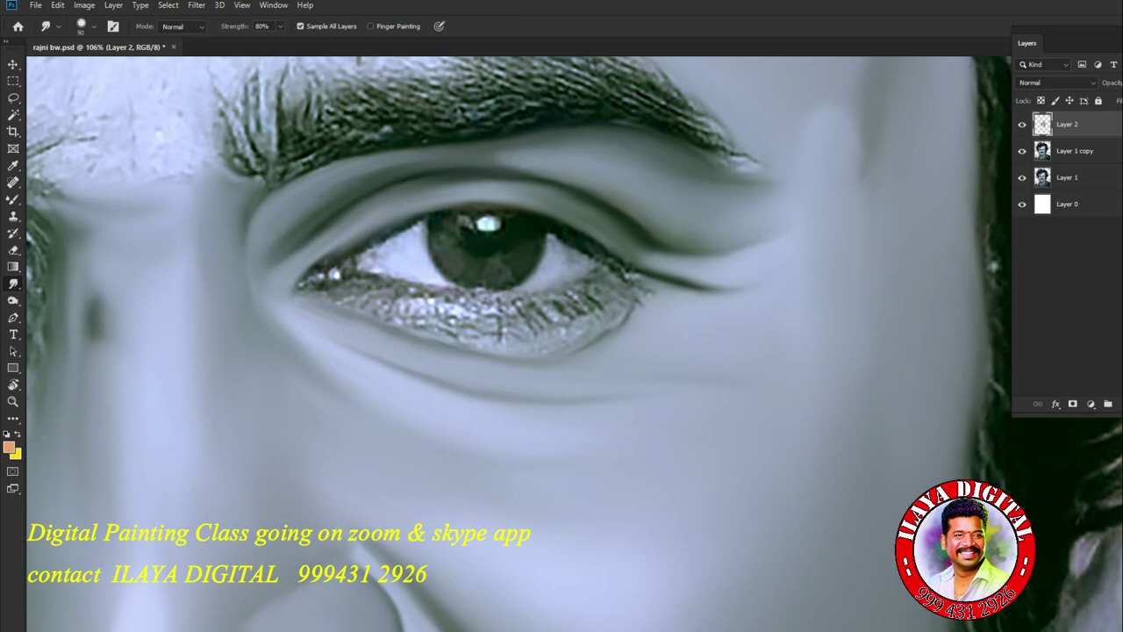
- Enlarge the smudge brush and smooth the upper right forehead along the hairline down to the temple
scroll(690, 439, "up", 2)
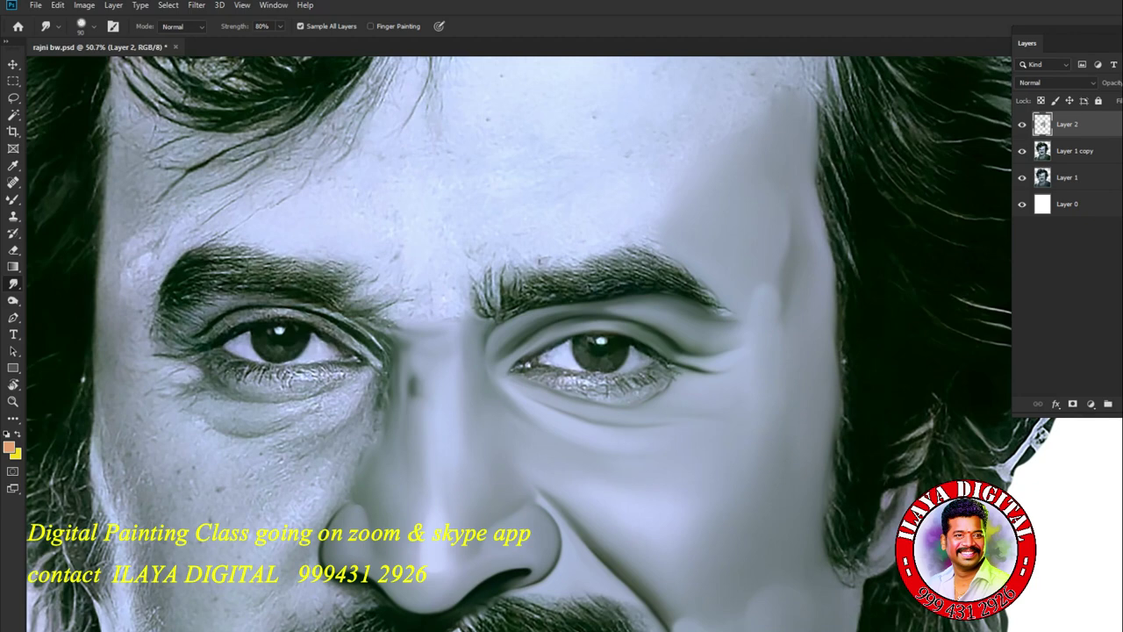
scroll(518, 342, "down", 3)
scroll(517, 343, "up", 4)
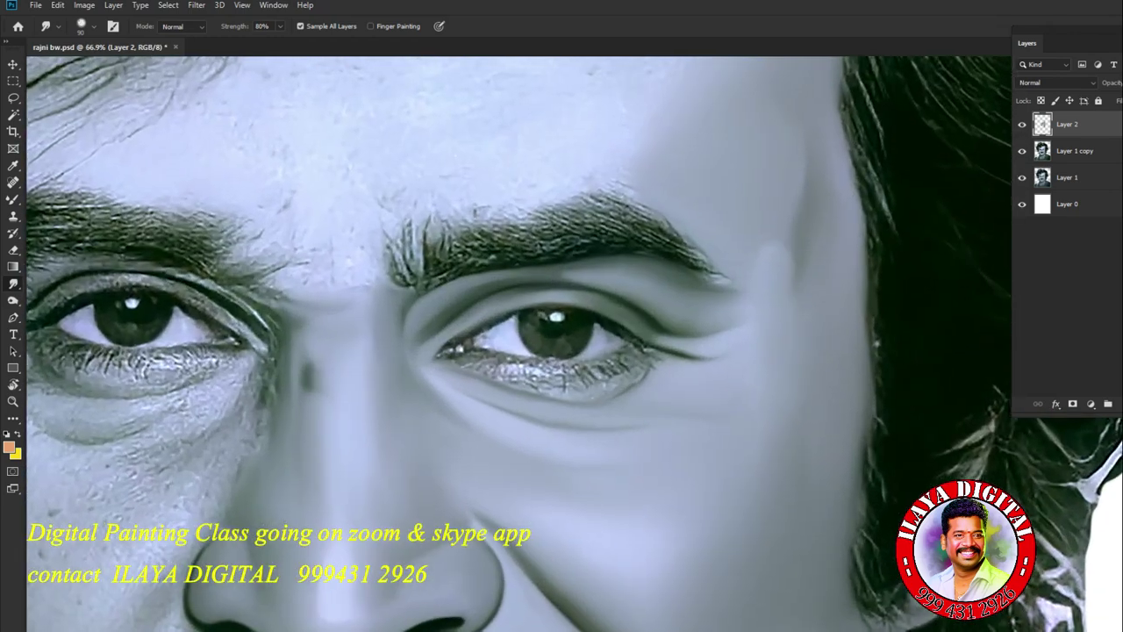
scroll(518, 342, "up", 1)
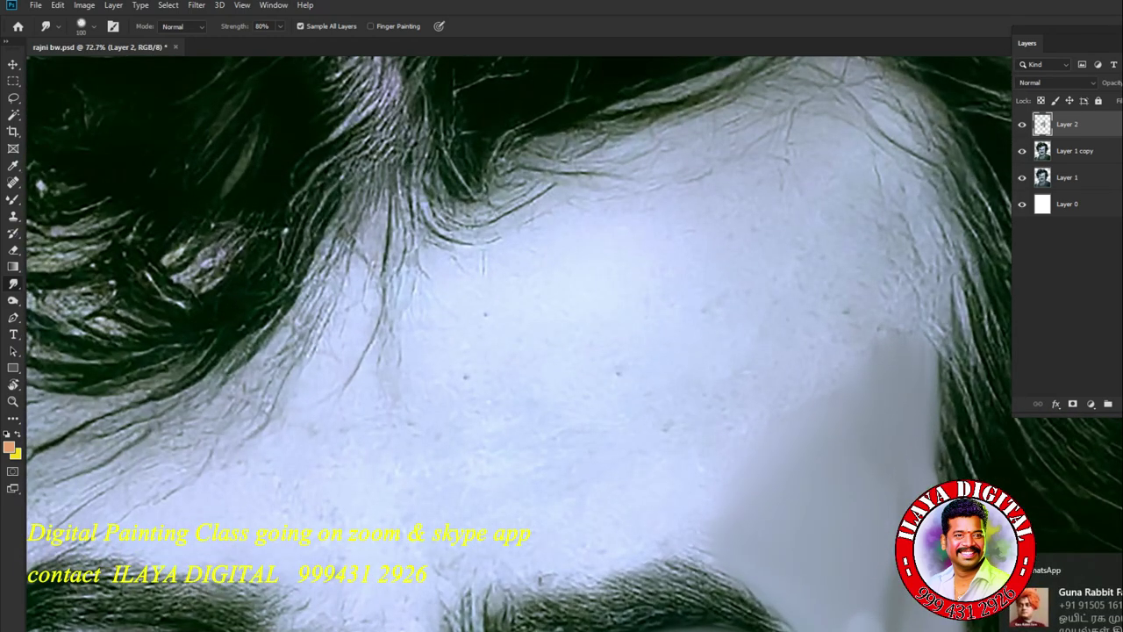
key("bracketright")
key("bracketright")
key("bracketright")
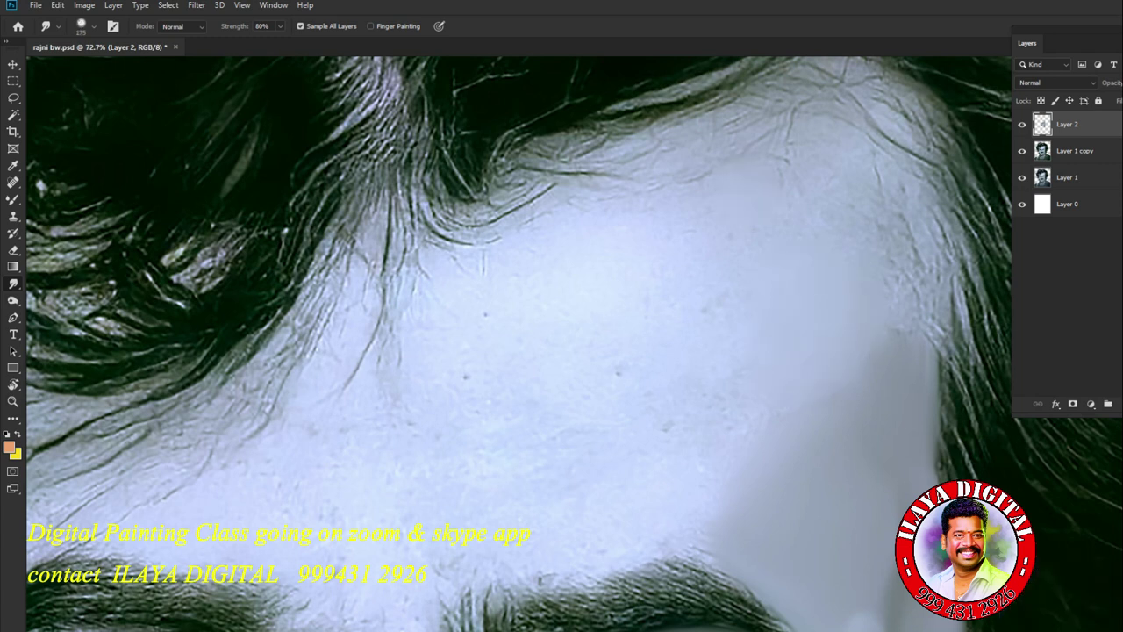
key("bracketright")
mouse_move(579, 175)
left_mouse_down()
mouse_move(754, 100)
mouse_move(877, 237)
left_mouse_up()
left_click_drag(921, 156, 936, 359)
mouse_move(912, 175)
left_mouse_down()
mouse_move(842, 88)
mouse_move(781, 79)
mouse_move(877, 70)
mouse_move(728, 106)
left_mouse_up()
mouse_move(849, 114)
left_mouse_down()
mouse_move(935, 159)
mouse_move(942, 263)
left_mouse_up()
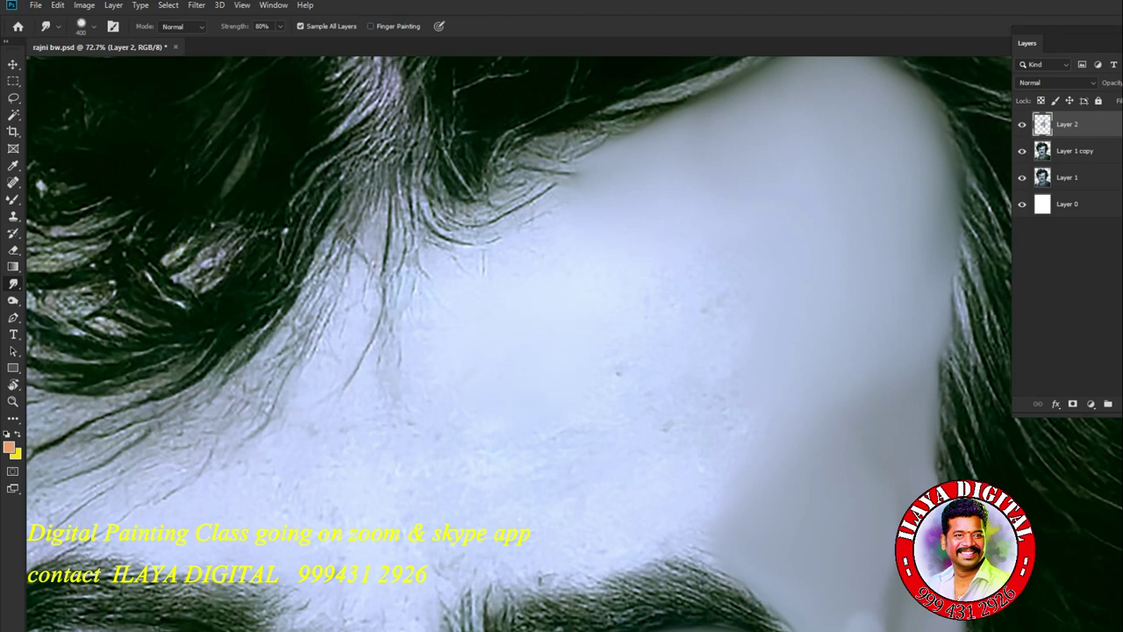
- Smudge the central forehead from the hairline down to the eyebrows, continuing across above the left eyebrow
mouse_move(484, 272)
left_mouse_down()
mouse_move(607, 226)
mouse_move(509, 199)
left_mouse_up()
left_click_drag(579, 268, 667, 198)
left_click_drag(491, 596, 640, 553)
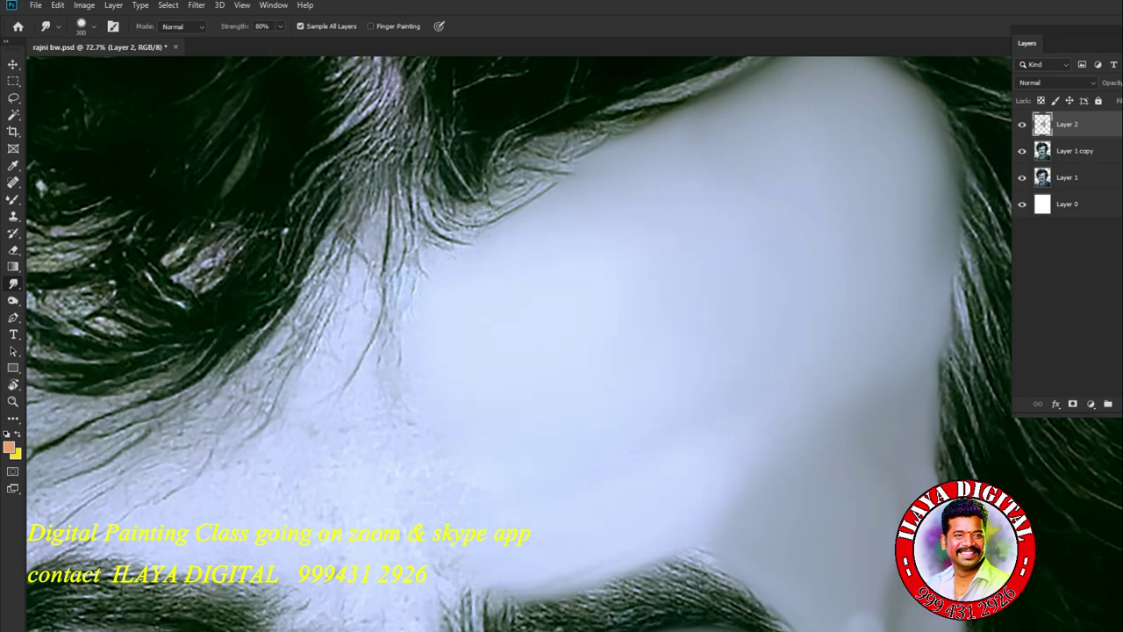
mouse_move(349, 428)
left_mouse_down()
mouse_move(349, 384)
mouse_move(386, 320)
mouse_move(385, 263)
mouse_move(439, 248)
left_mouse_up()
mouse_move(328, 556)
left_mouse_down()
mouse_move(336, 571)
mouse_move(301, 610)
mouse_move(468, 594)
left_mouse_up()
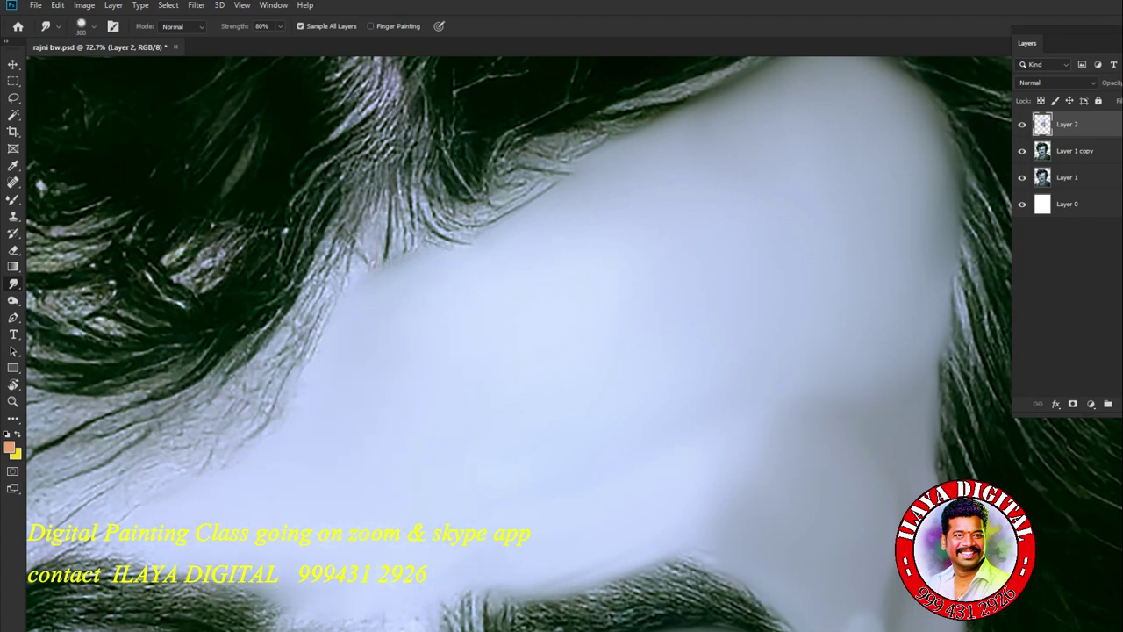
- Smudge the textured skin between the eyebrows into the smooth forehead and nose bridge
scroll(518, 342, "down", 3)
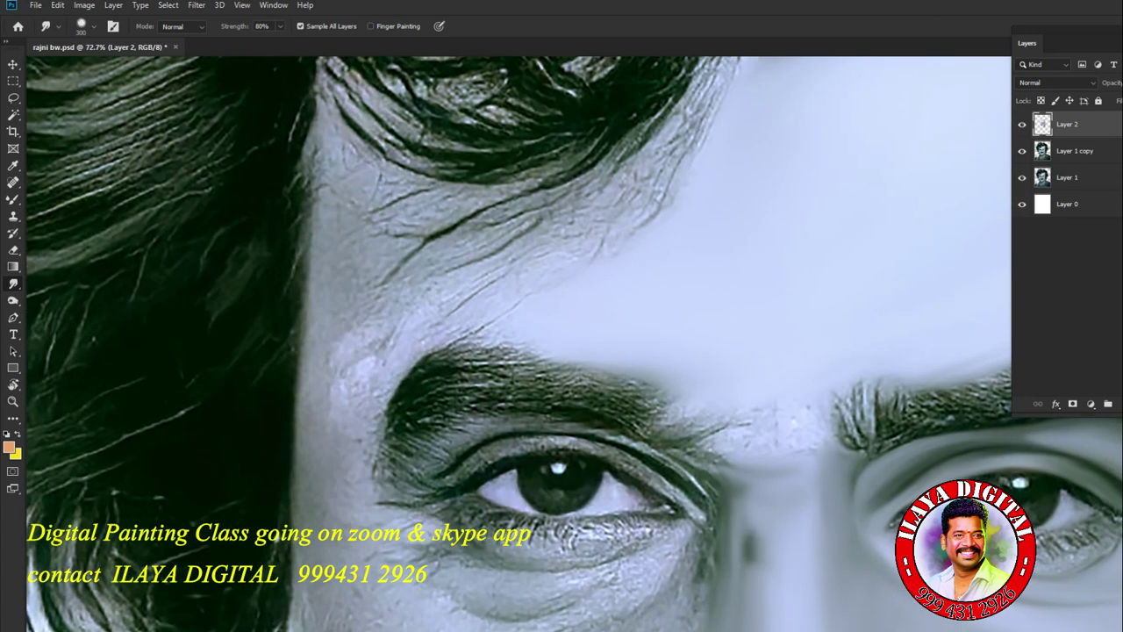
scroll(518, 342, "down", 2)
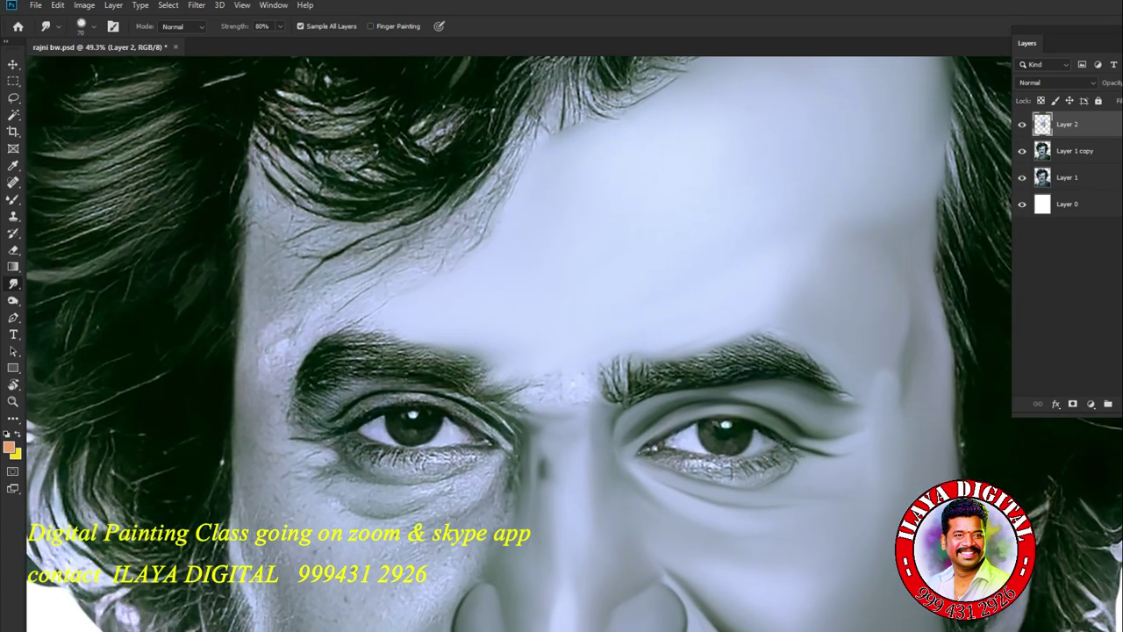
left_click_drag(526, 385, 523, 404)
scroll(518, 342, "down", 3)
scroll(517, 342, "up", 4)
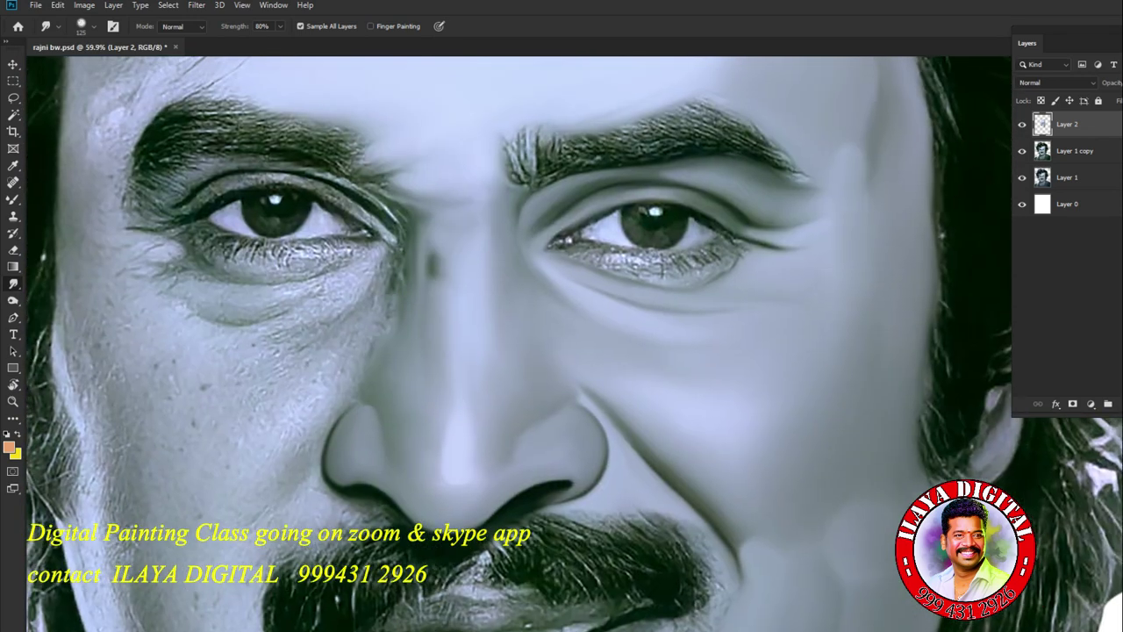
scroll(518, 342, "up", 3)
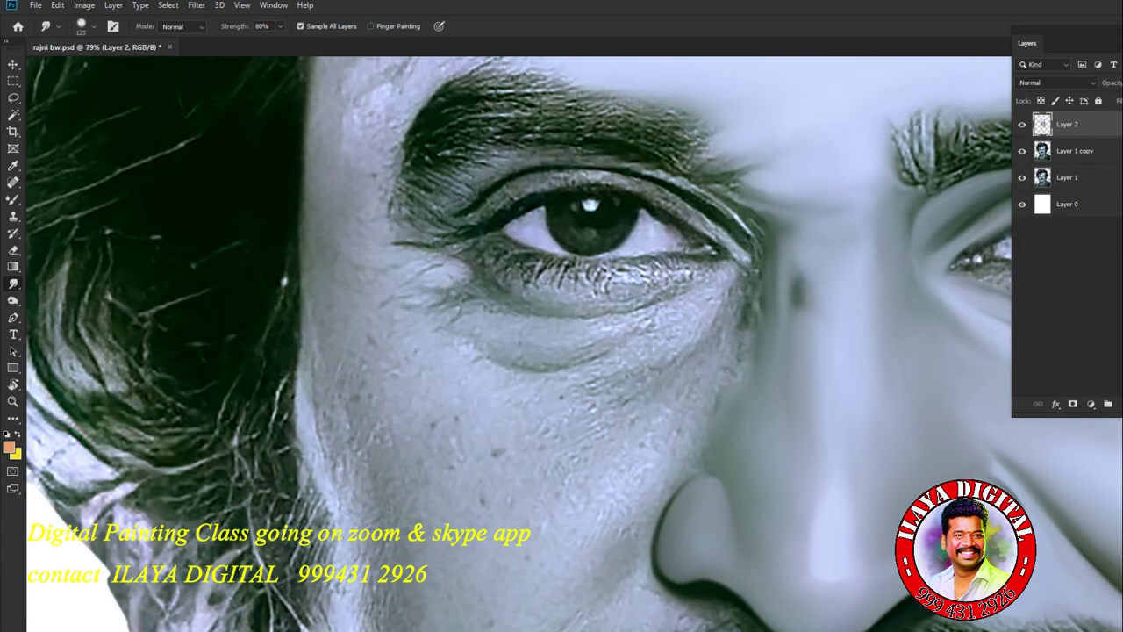
- Smudge the right eyebrow hairs and the upper eyelid creases around the right eye into smooth strokes
scroll(562, 342, "right", 5)
scroll(562, 343, "up", 2)
mouse_move(430, 326)
left_mouse_down()
mouse_move(416, 290)
mouse_move(467, 274)
left_mouse_up()
mouse_move(439, 350)
left_mouse_down()
mouse_move(465, 298)
mouse_move(460, 344)
mouse_move(484, 299)
mouse_move(553, 292)
mouse_move(693, 234)
left_mouse_up()
mouse_move(528, 307)
left_mouse_down()
mouse_move(602, 300)
mouse_move(728, 244)
left_mouse_up()
mouse_move(525, 314)
left_mouse_down()
mouse_move(470, 293)
mouse_move(465, 344)
left_mouse_up()
left_click_drag(534, 333, 513, 318)
mouse_move(712, 290)
left_mouse_down()
mouse_move(780, 316)
mouse_move(807, 342)
left_mouse_up()
left_click_drag(444, 356, 456, 297)
scroll(605, 403, "up", 5)
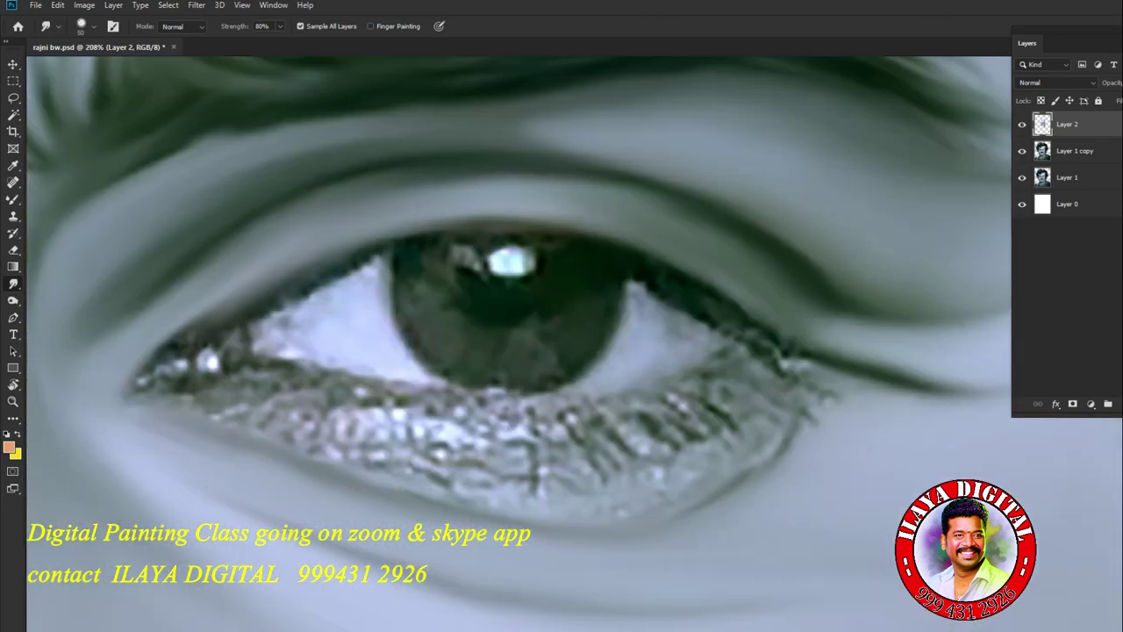
- Paint smooth dark lash lines along the upper and lower lids of the right eye with the Mixer Brush
key("shift+b")
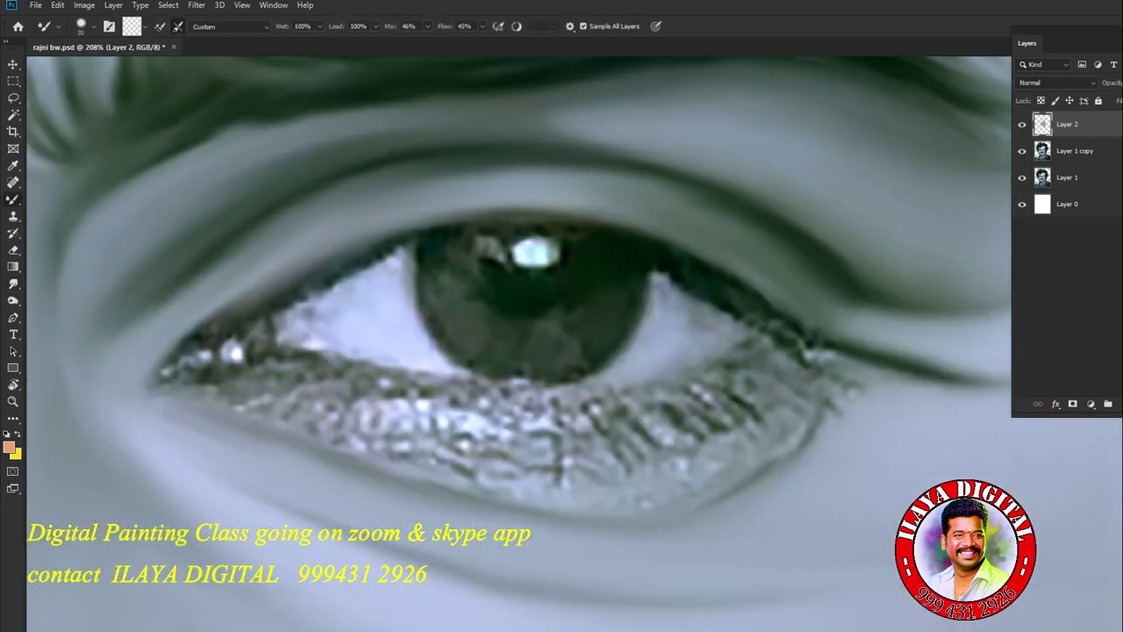
key("r")
left_click_drag(614, 263, 562, 276)
key("b")
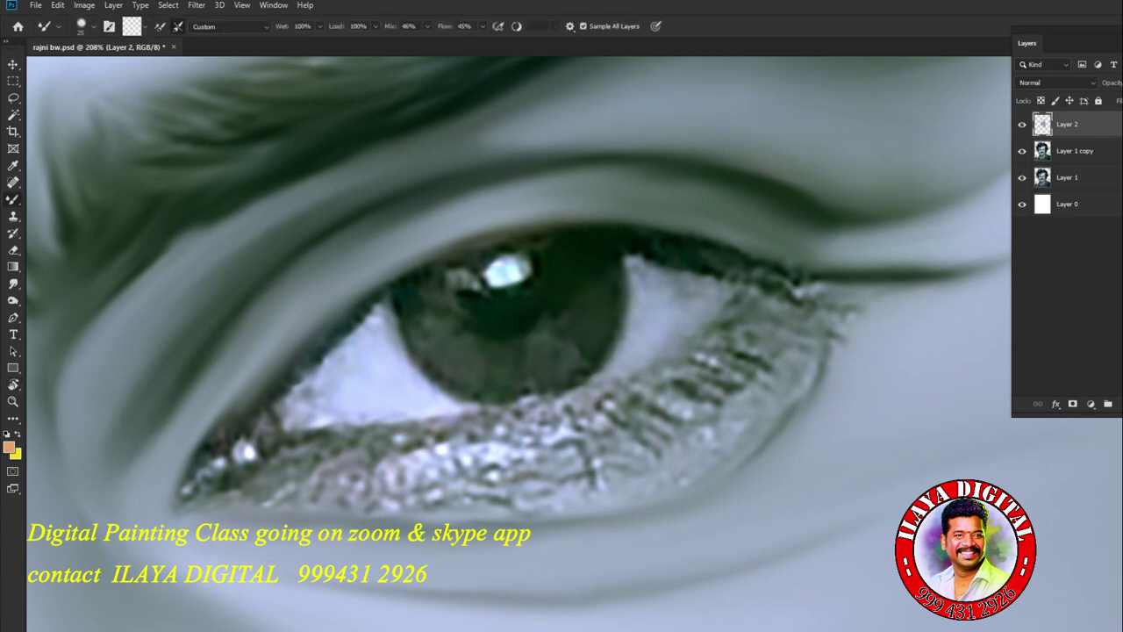
mouse_move(706, 256)
left_mouse_down()
mouse_move(833, 282)
mouse_move(803, 267)
left_mouse_up()
mouse_move(548, 238)
left_mouse_down()
mouse_move(435, 263)
mouse_move(378, 300)
mouse_move(421, 263)
mouse_move(294, 364)
mouse_move(224, 434)
mouse_move(197, 483)
mouse_move(408, 426)
mouse_move(558, 405)
left_mouse_up()
mouse_move(772, 282)
left_mouse_down()
mouse_move(666, 366)
mouse_move(671, 355)
mouse_move(614, 386)
mouse_move(487, 416)
left_mouse_up()
left_click_drag(259, 471, 367, 452)
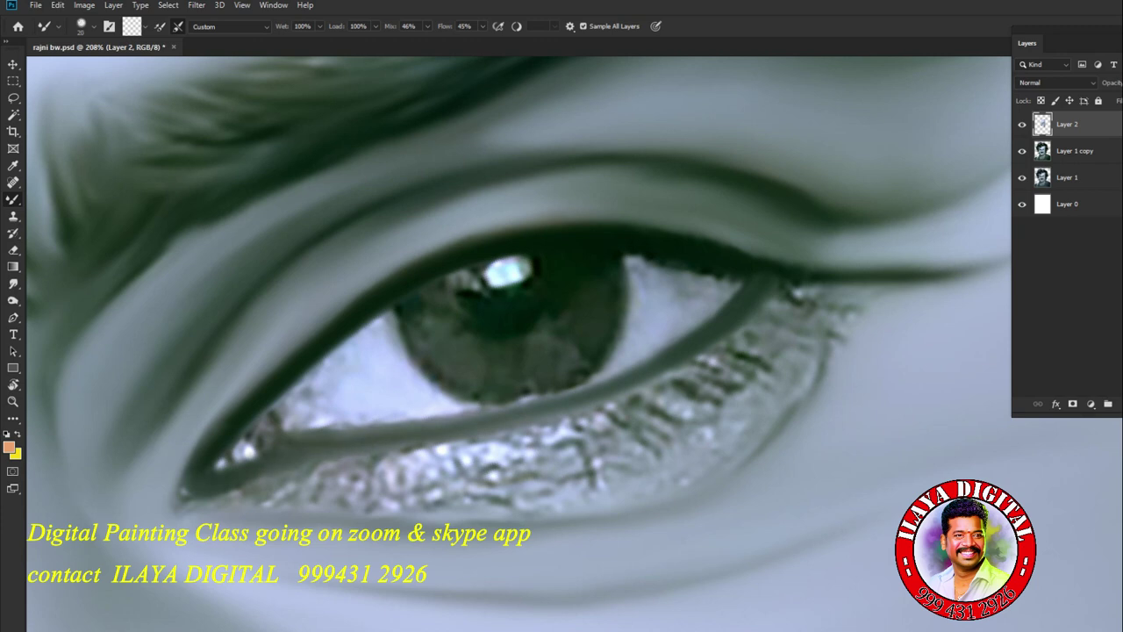
left_click_drag(624, 258, 877, 294)
mouse_move(424, 325)
left_mouse_down()
mouse_move(412, 360)
mouse_move(447, 333)
left_mouse_up()
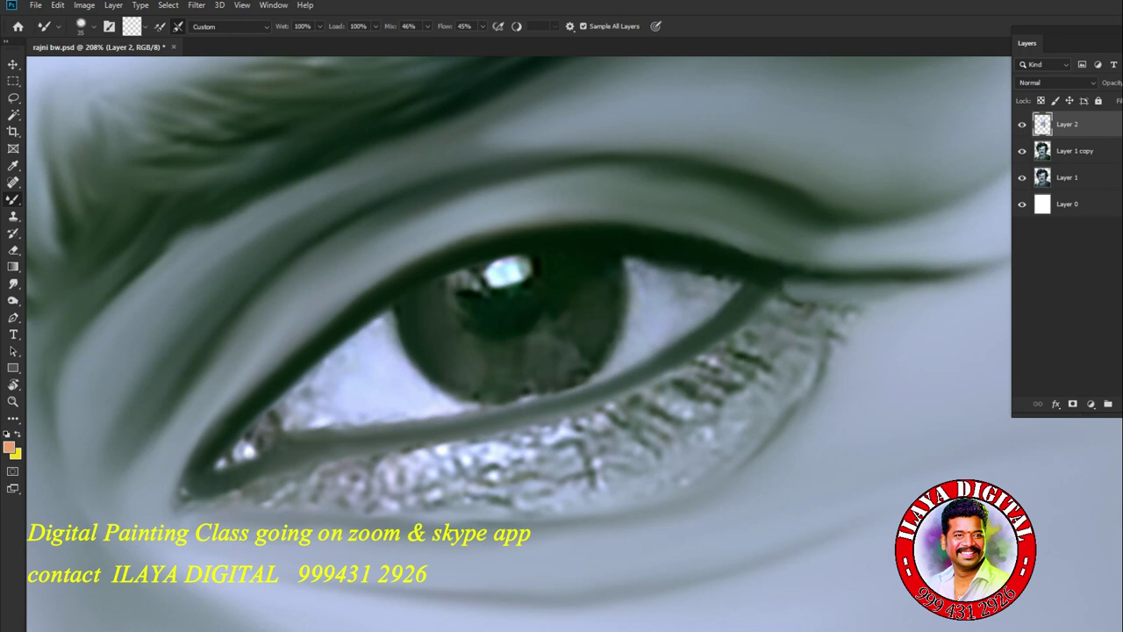
- Paint the right eye's iris as an even dark disc with a clean round highlight
mouse_move(590, 279)
left_mouse_down()
mouse_move(610, 327)
mouse_move(600, 364)
mouse_move(561, 391)
mouse_move(533, 336)
left_mouse_up()
mouse_move(535, 378)
left_mouse_down()
mouse_move(500, 400)
mouse_move(439, 334)
mouse_move(478, 342)
mouse_move(446, 299)
left_mouse_up()
left_click_drag(438, 386, 491, 404)
mouse_move(439, 292)
left_mouse_down()
mouse_move(463, 278)
mouse_move(478, 289)
mouse_move(485, 270)
mouse_move(524, 275)
mouse_move(514, 293)
mouse_move(525, 291)
left_mouse_up()
- Smooth the white areas on both sides of the right eye's iris and sharpen their edges
left_click_drag(672, 295, 725, 284)
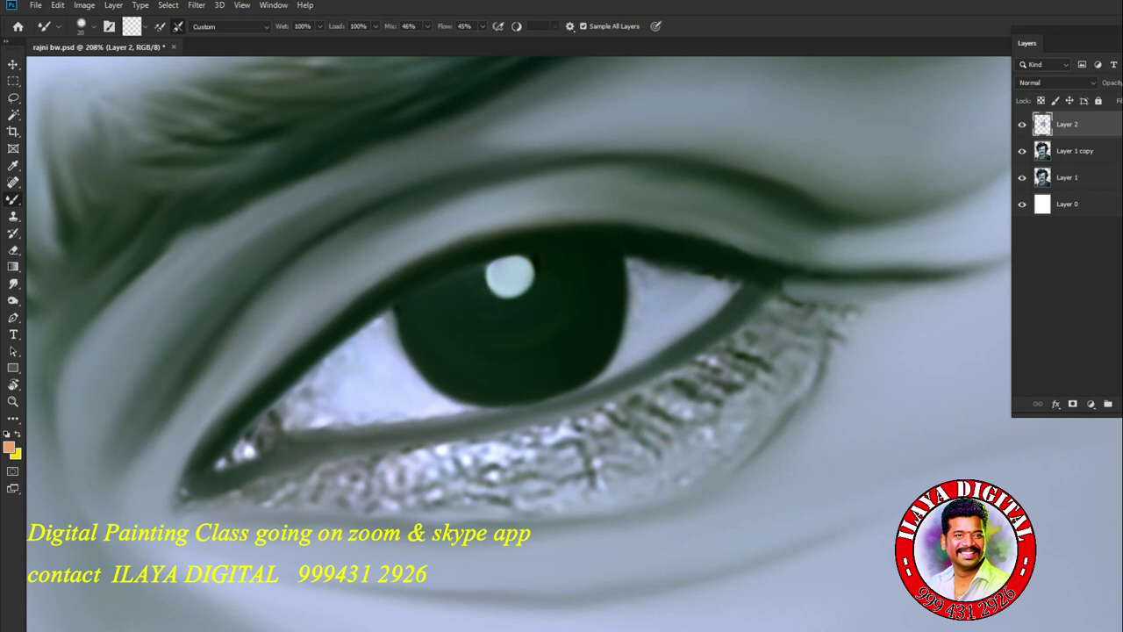
mouse_move(632, 299)
left_mouse_down()
mouse_move(637, 267)
mouse_move(739, 285)
left_mouse_up()
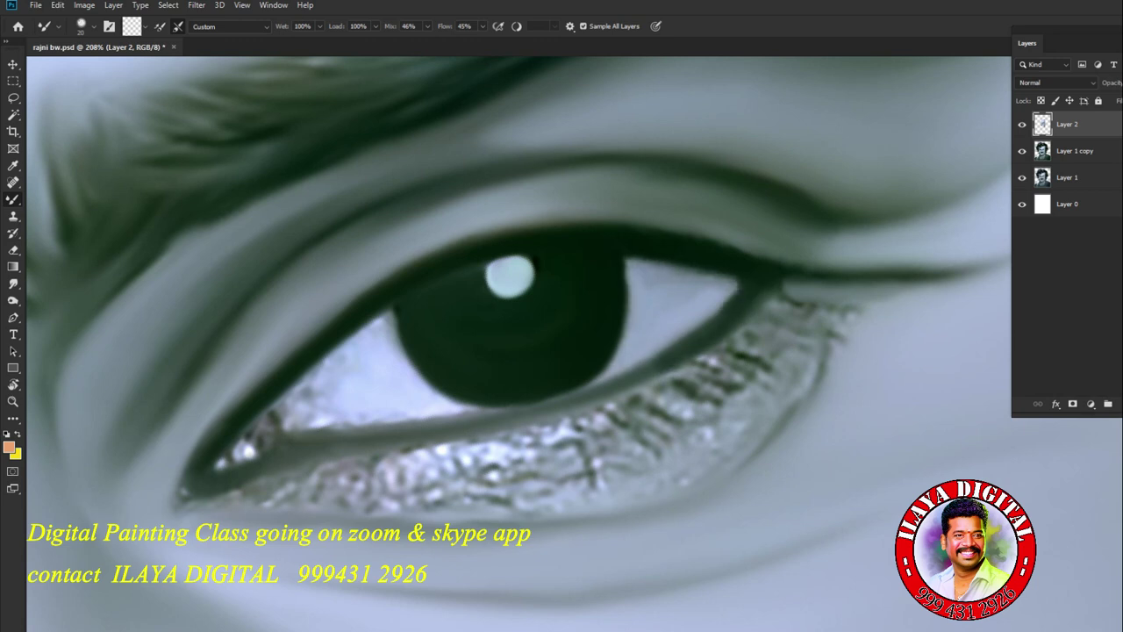
mouse_move(332, 386)
left_mouse_down()
mouse_move(286, 409)
mouse_move(342, 428)
mouse_move(420, 412)
left_mouse_up()
mouse_move(391, 349)
left_mouse_down()
mouse_move(377, 332)
mouse_move(326, 360)
mouse_move(359, 386)
left_mouse_up()
mouse_move(394, 315)
left_mouse_down()
mouse_move(411, 360)
mouse_move(465, 403)
mouse_move(500, 407)
left_mouse_up()
left_click_drag(326, 343, 346, 355)
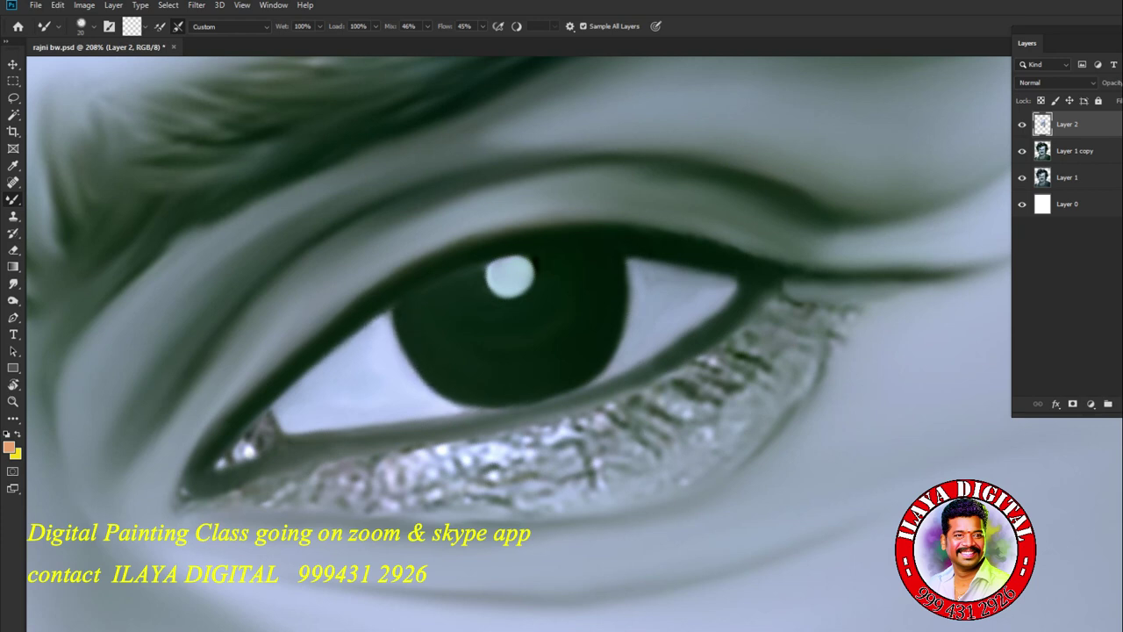
- Blend the inner corner of the right eye and refine the iris edge with a smaller Mixer Brush
left_click_drag(244, 443, 221, 470)
mouse_move(279, 414)
left_mouse_down()
mouse_move(259, 432)
mouse_move(298, 442)
mouse_move(346, 434)
mouse_move(269, 414)
mouse_move(256, 433)
mouse_move(284, 436)
left_mouse_up()
key("bracketleft")
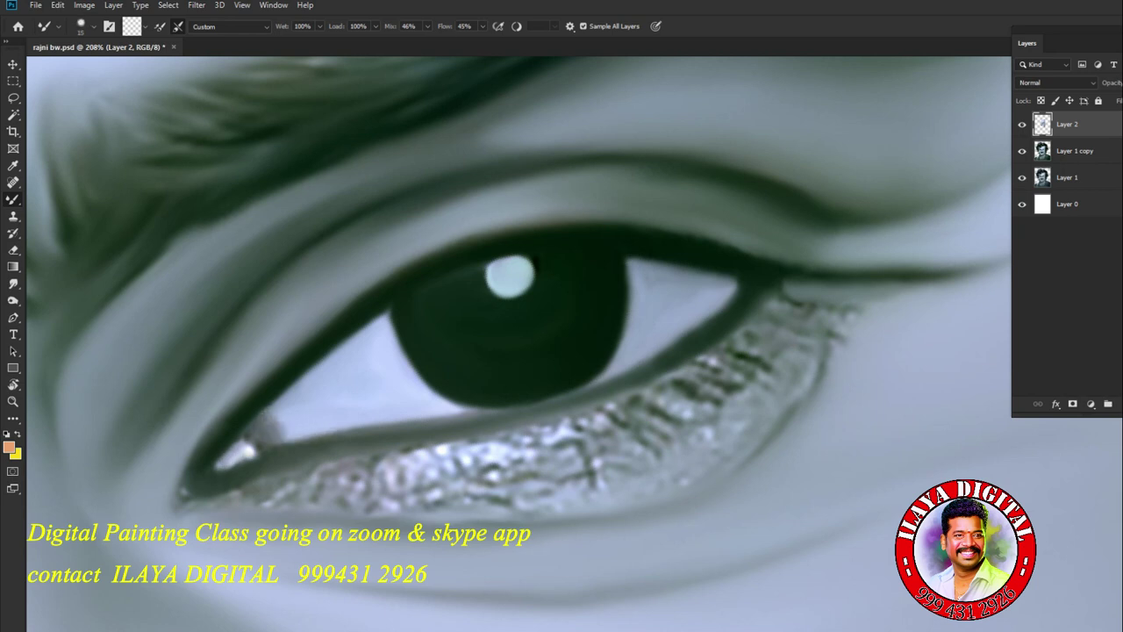
left_click_drag(400, 331, 430, 390)
- Blend the inner end of the right eyebrow into the surrounding skin using the Mixer Brush and the Smudge tool
scroll(518, 342, "down", 5)
scroll(518, 342, "up", 5)
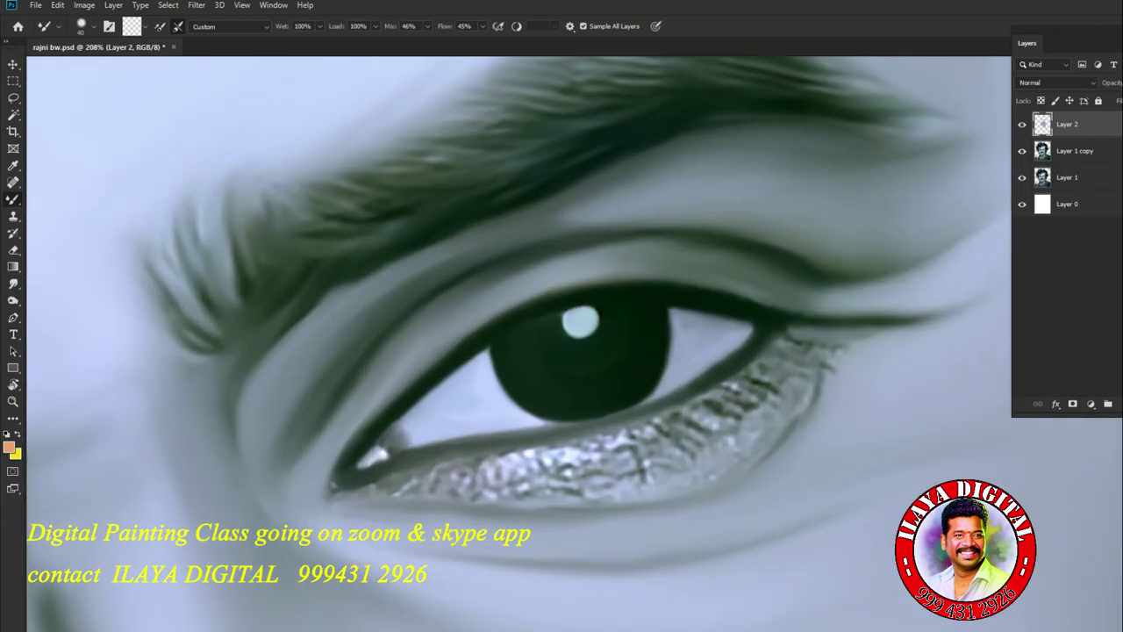
key("]")
left_click_drag(149, 160, 237, 207)
left_click_drag(211, 170, 250, 184)
mouse_move(146, 150)
left_mouse_down()
mouse_move(263, 193)
mouse_move(179, 193)
mouse_move(154, 138)
mouse_move(263, 185)
mouse_move(237, 206)
left_mouse_up()
key("r")
key("bracketleft")
mouse_move(158, 176)
left_mouse_down()
mouse_move(250, 176)
mouse_move(223, 150)
left_mouse_up()
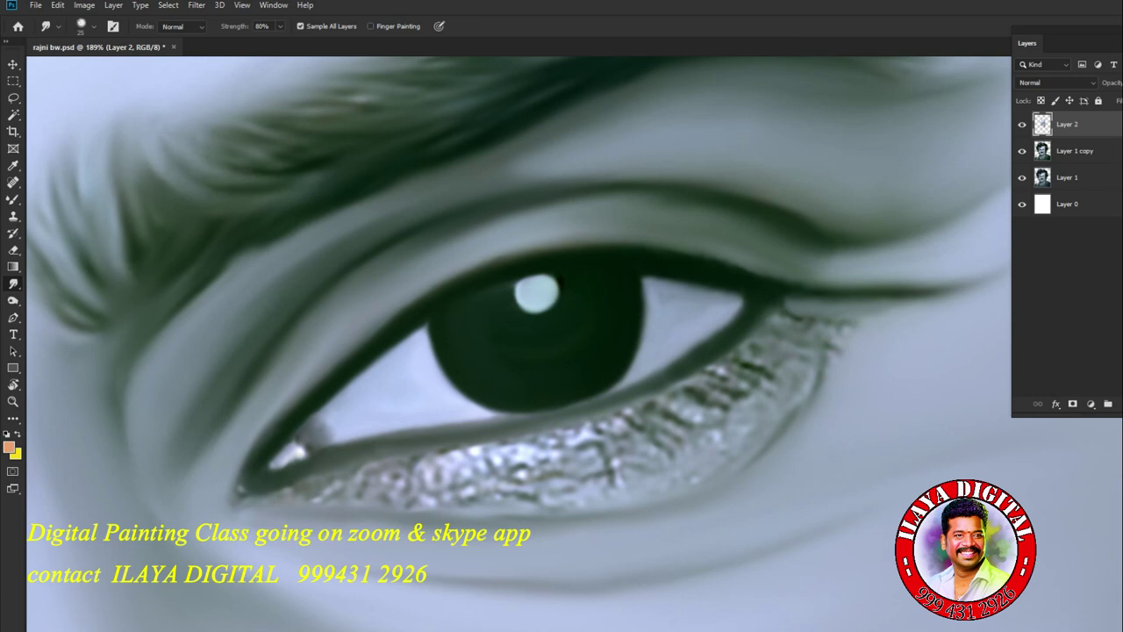
- Smudge the textured lower eyelid of the right eye smooth and tidy its outer and inner corners
mouse_move(243, 481)
left_mouse_down()
mouse_move(326, 492)
mouse_move(553, 441)
mouse_move(640, 412)
mouse_move(715, 373)
mouse_move(735, 346)
left_mouse_up()
mouse_move(430, 461)
left_mouse_down()
mouse_move(338, 479)
mouse_move(595, 496)
mouse_move(719, 443)
mouse_move(808, 372)
mouse_move(829, 338)
mouse_move(869, 326)
mouse_move(771, 312)
left_mouse_up()
mouse_move(763, 350)
left_mouse_down()
mouse_move(614, 439)
mouse_move(478, 464)
mouse_move(356, 469)
left_mouse_up()
mouse_move(777, 391)
left_mouse_down()
mouse_move(636, 449)
mouse_move(474, 469)
left_mouse_up()
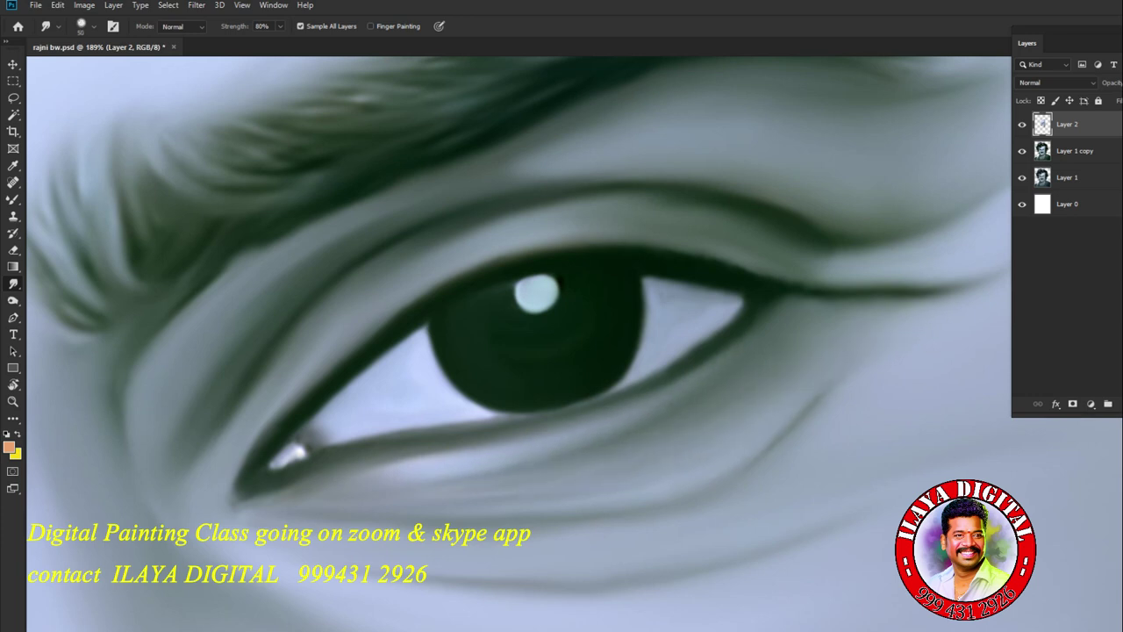
left_click_drag(785, 269, 844, 253)
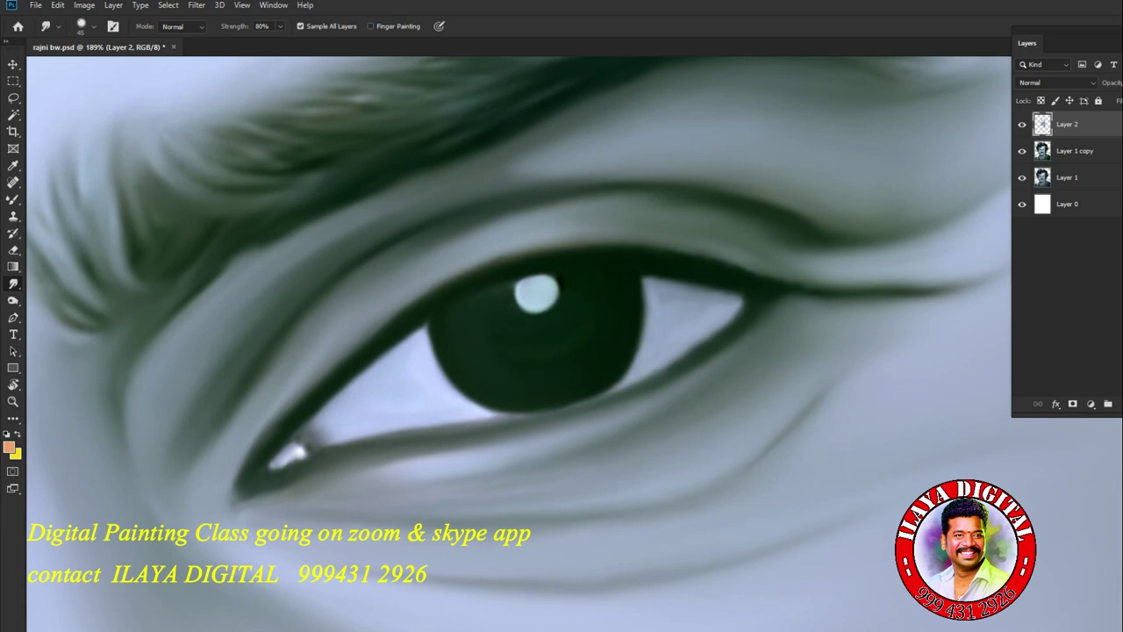
mouse_move(303, 445)
left_mouse_down()
mouse_move(279, 462)
mouse_move(334, 431)
left_mouse_up()
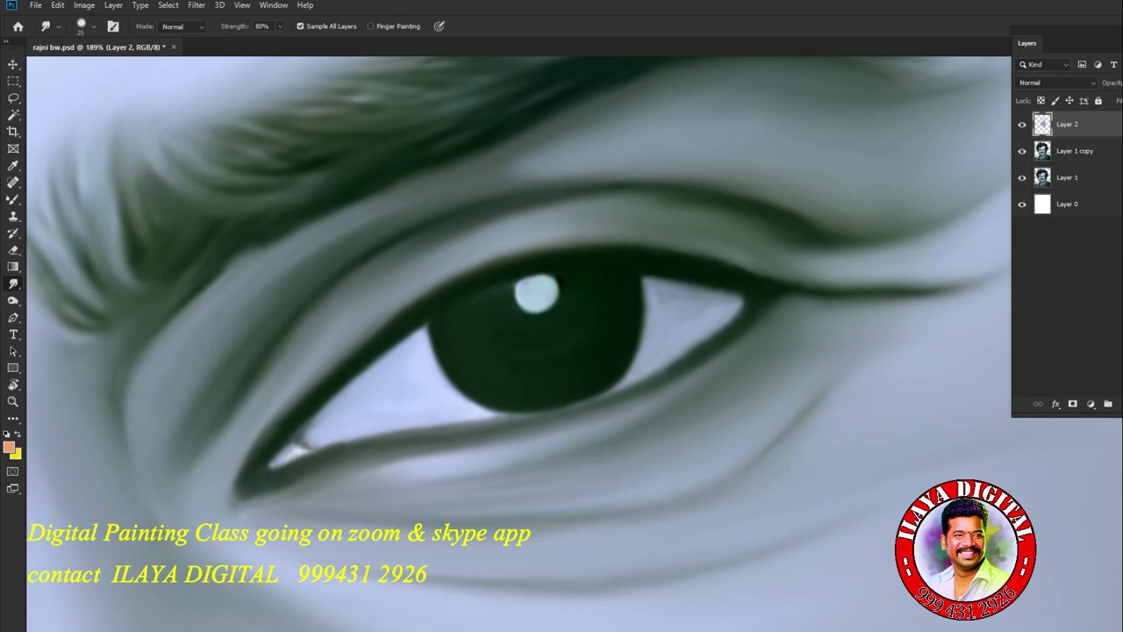
left_mouse_down(562, 334)
- Smudge the lower lashes and textured lower eyelid of the left eye into smooth skin along the lash line
scroll(562, 342, "down", 5)
scroll(562, 342, "down", 8)
scroll(561, 342, "down", 4)
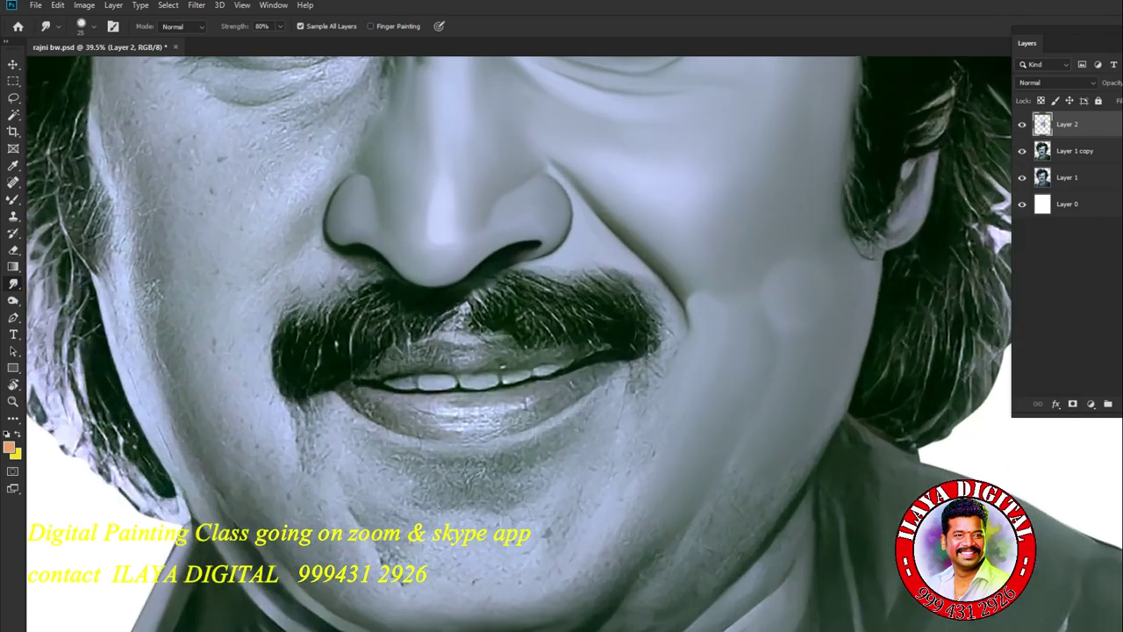
scroll(562, 342, "up", 8)
scroll(561, 342, "up", 3)
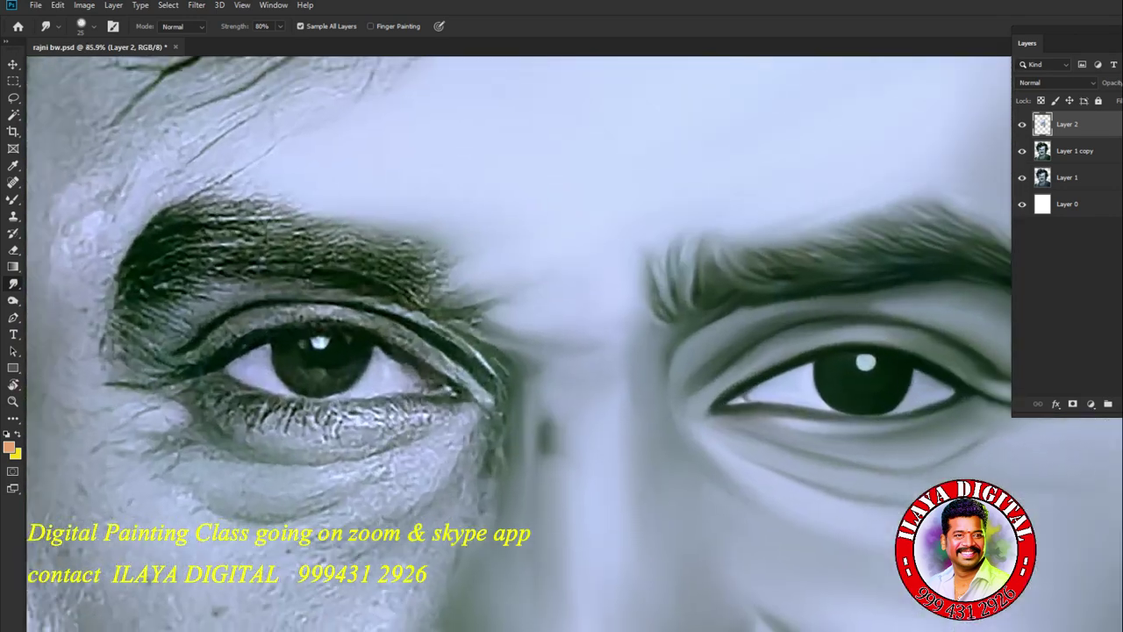
scroll(561, 342, "down", 2)
scroll(562, 342, "up", 3)
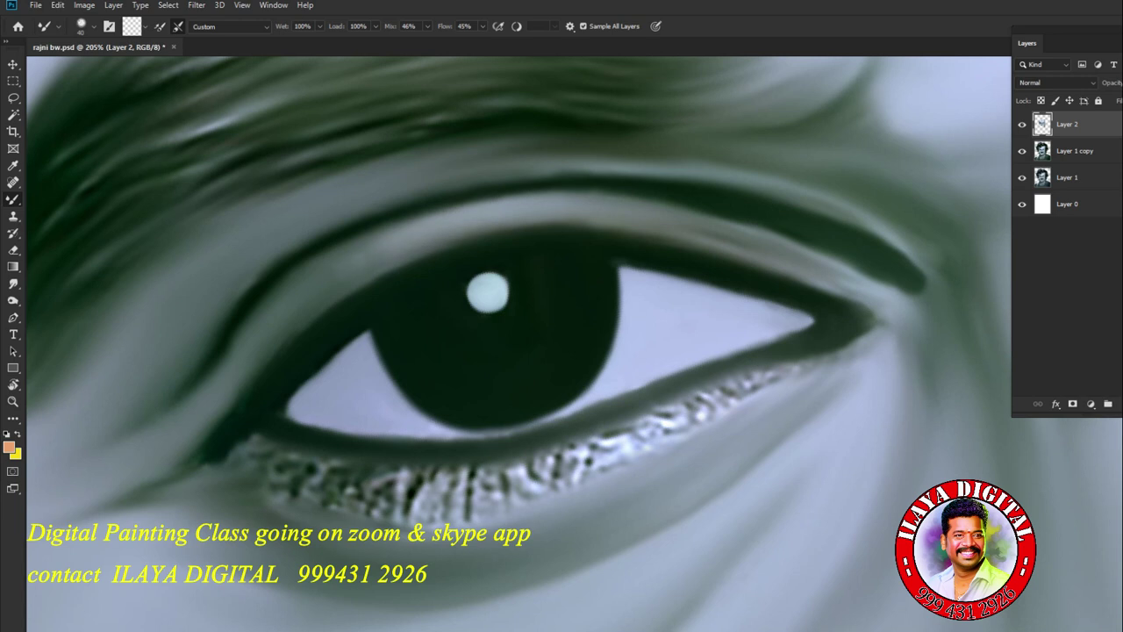
key("r")
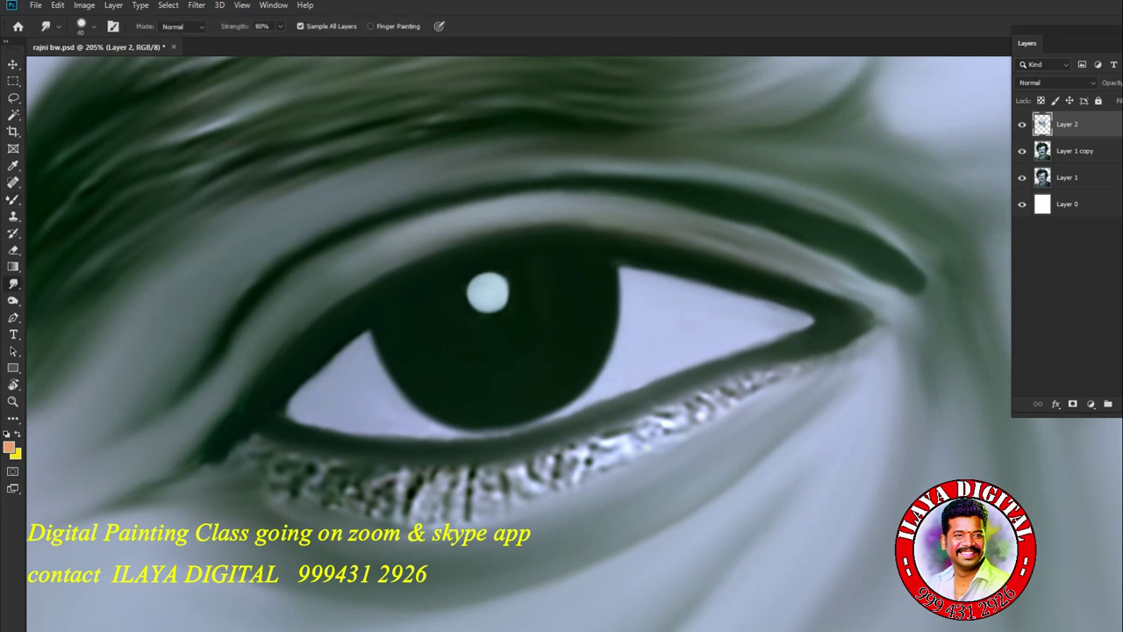
mouse_move(198, 452)
left_mouse_down()
mouse_move(438, 491)
mouse_move(530, 473)
left_mouse_up()
mouse_move(277, 494)
left_mouse_down()
mouse_move(402, 518)
mouse_move(531, 490)
mouse_move(847, 344)
left_mouse_up()
left_click_drag(667, 399, 847, 346)
mouse_move(654, 421)
left_mouse_down()
mouse_move(605, 447)
mouse_move(351, 482)
left_mouse_up()
left_click_drag(614, 461, 430, 520)
left_click_drag(584, 430, 618, 419)
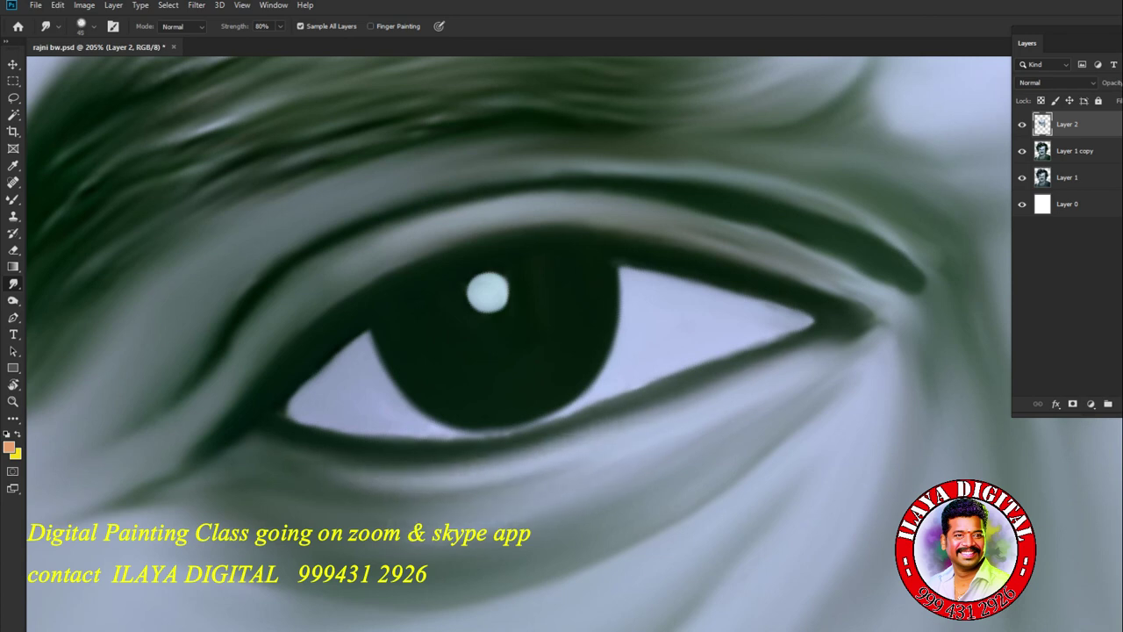
- Smudge the textured outer edge of the left cheek smooth along the hair with an enlarged brush
scroll(562, 342, "down", 5)
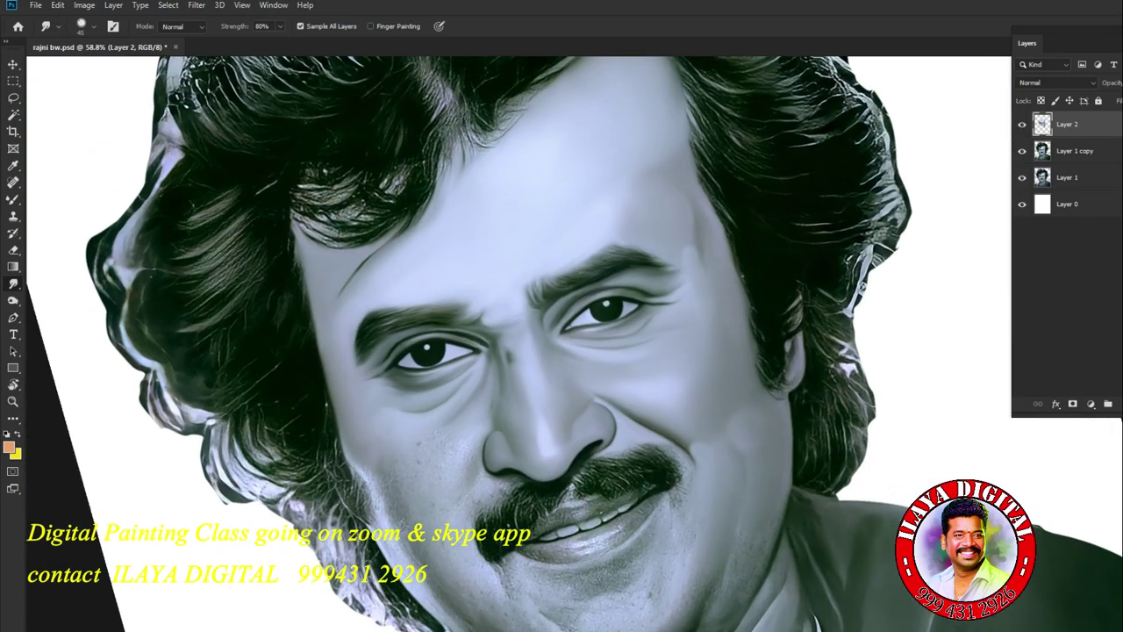
scroll(561, 342, "down", 5)
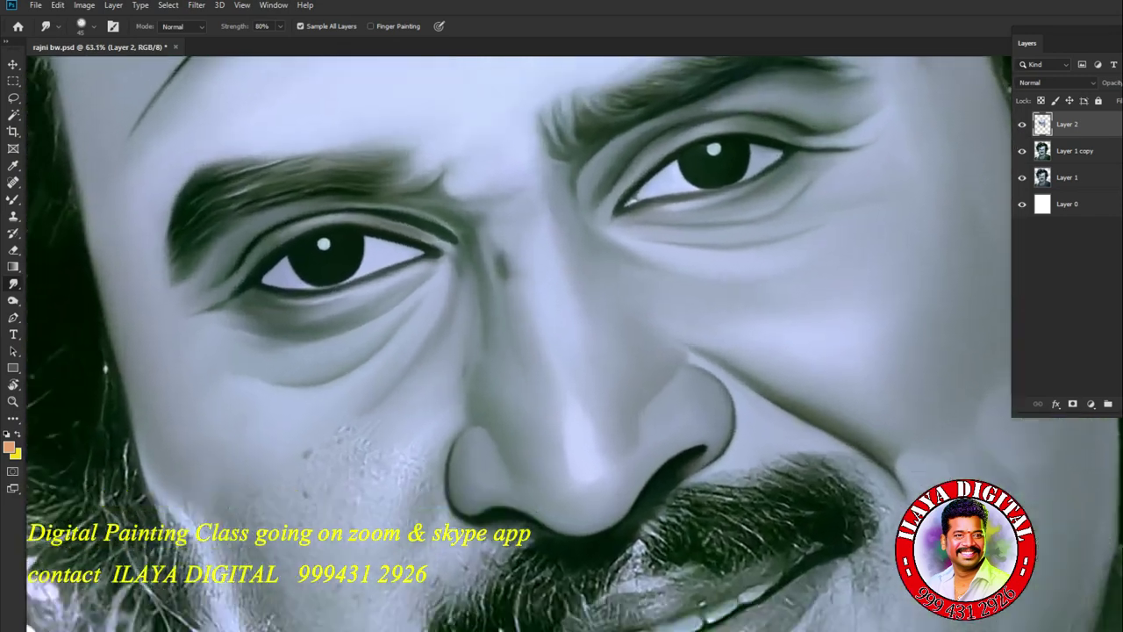
scroll(561, 342, "down", 3)
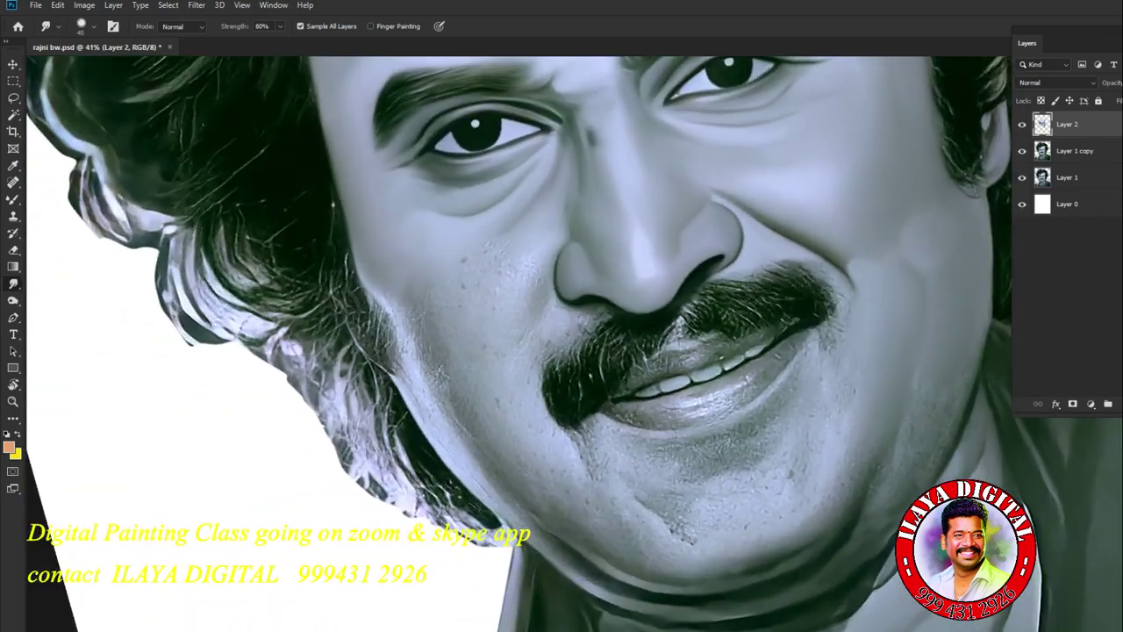
scroll(561, 342, "down", 4)
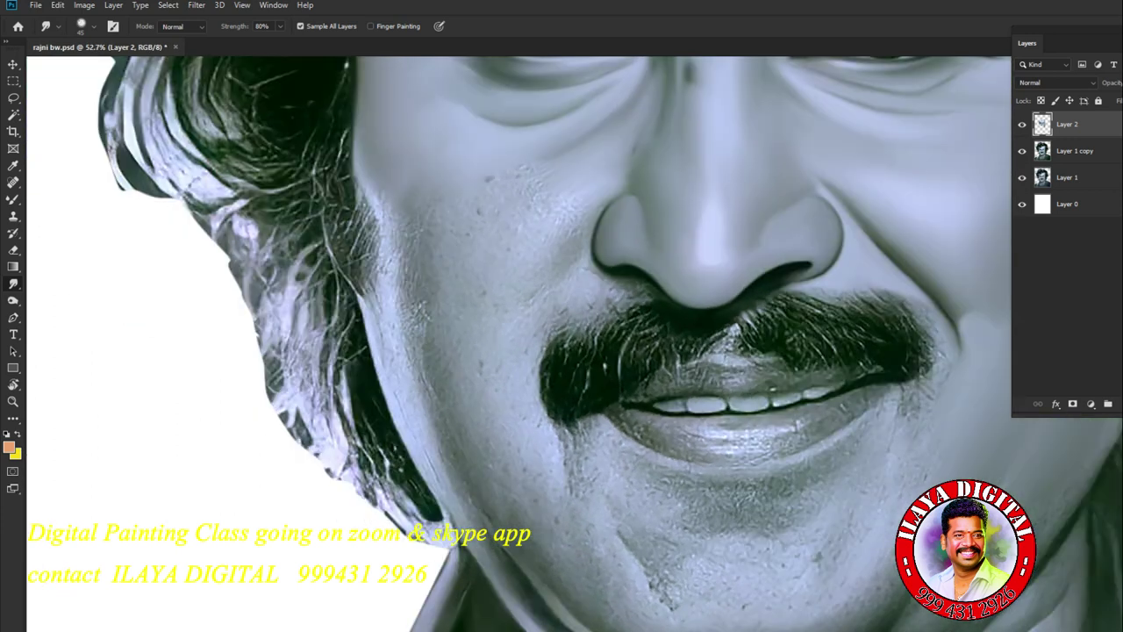
scroll(562, 342, "up", 3)
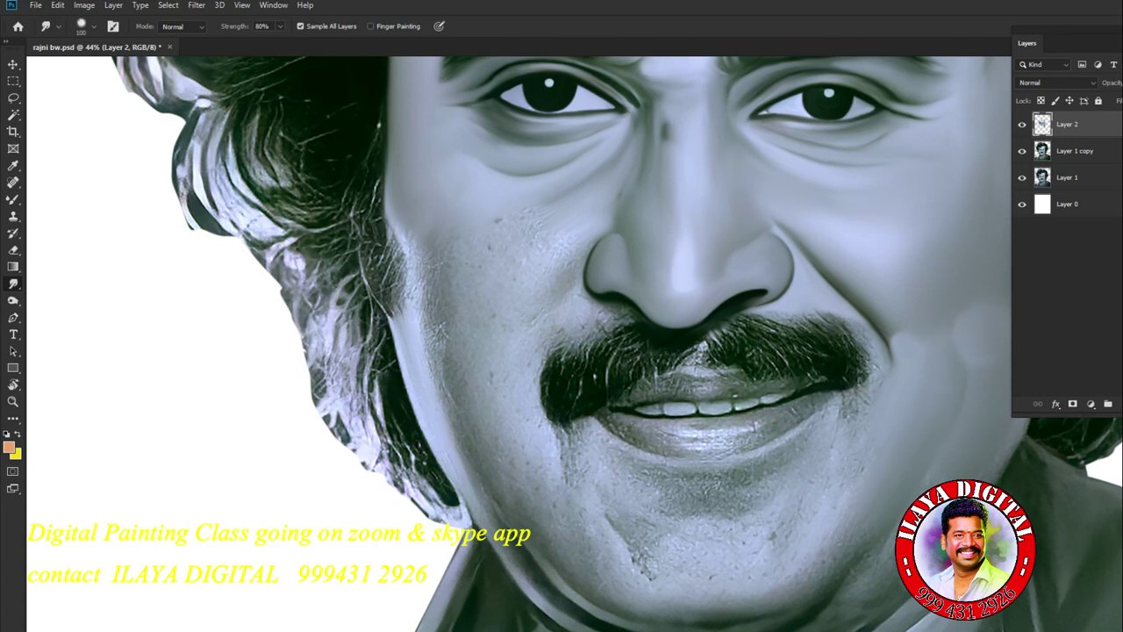
mouse_move(414, 326)
left_mouse_down()
mouse_move(393, 285)
mouse_move(395, 239)
left_mouse_up()
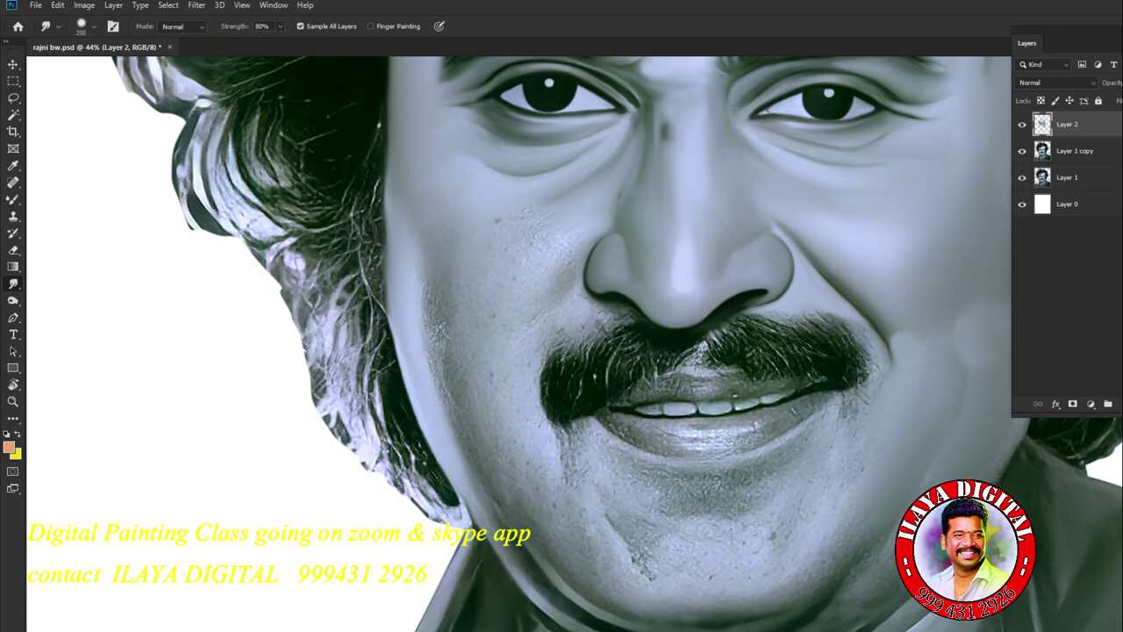
- Paint the left smile fold and the skin between nostril and moustache smooth with the Mixer Brush at size 60
scroll(596, 278, "up", 5)
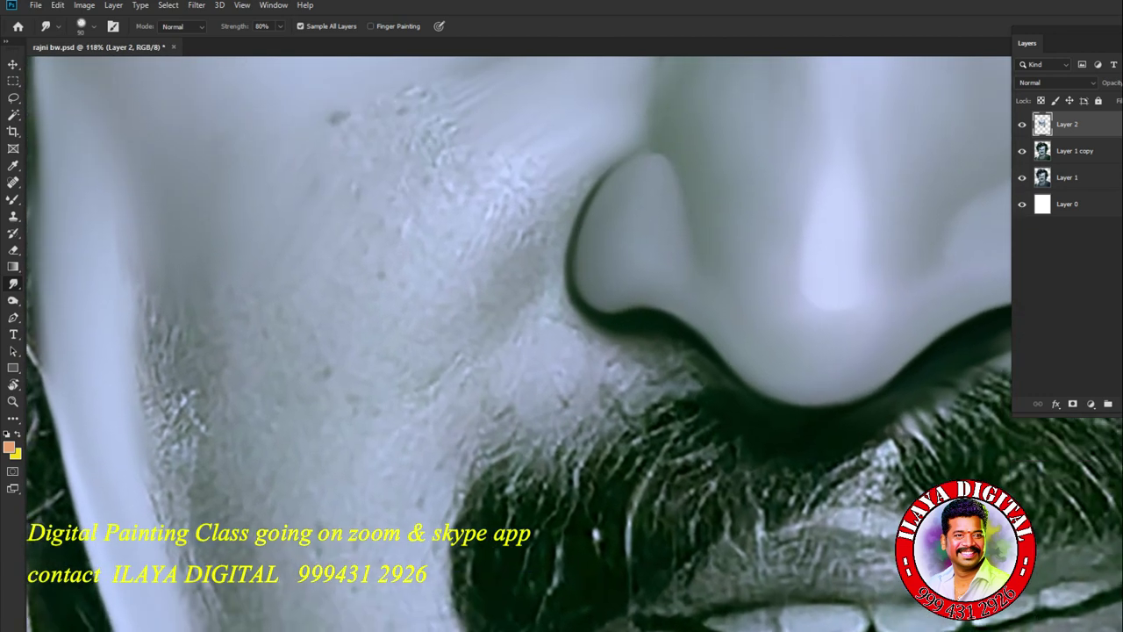
key("b")
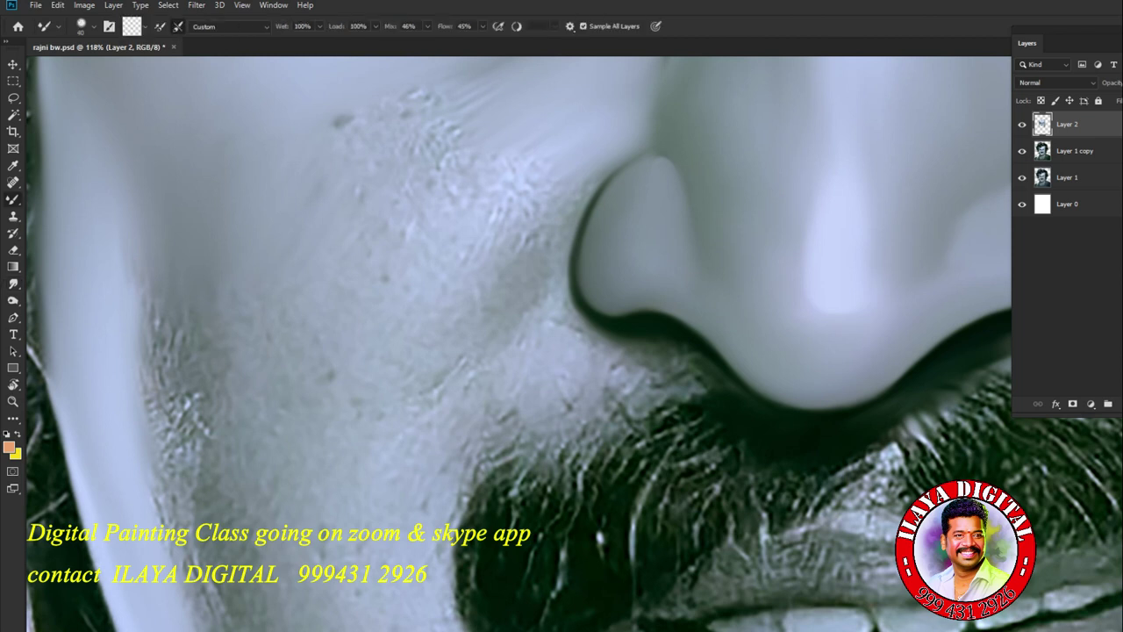
mouse_move(525, 320)
left_mouse_down()
mouse_move(439, 408)
mouse_move(444, 434)
left_mouse_up()
key("bracketright")
key("bracketright")
left_click_drag(596, 318, 502, 426)
left_click_drag(554, 197, 586, 162)
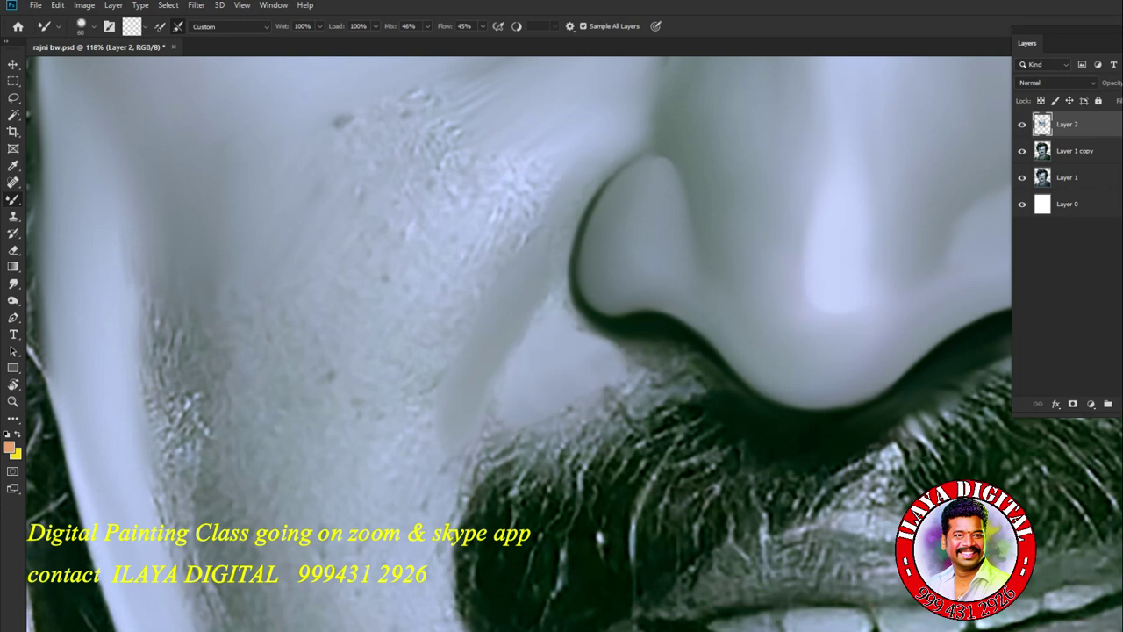
- Smudge the textured left cheek beside the nose down toward the moustache into smooth skin
key("r")
scroll(614, 351, "down", 5)
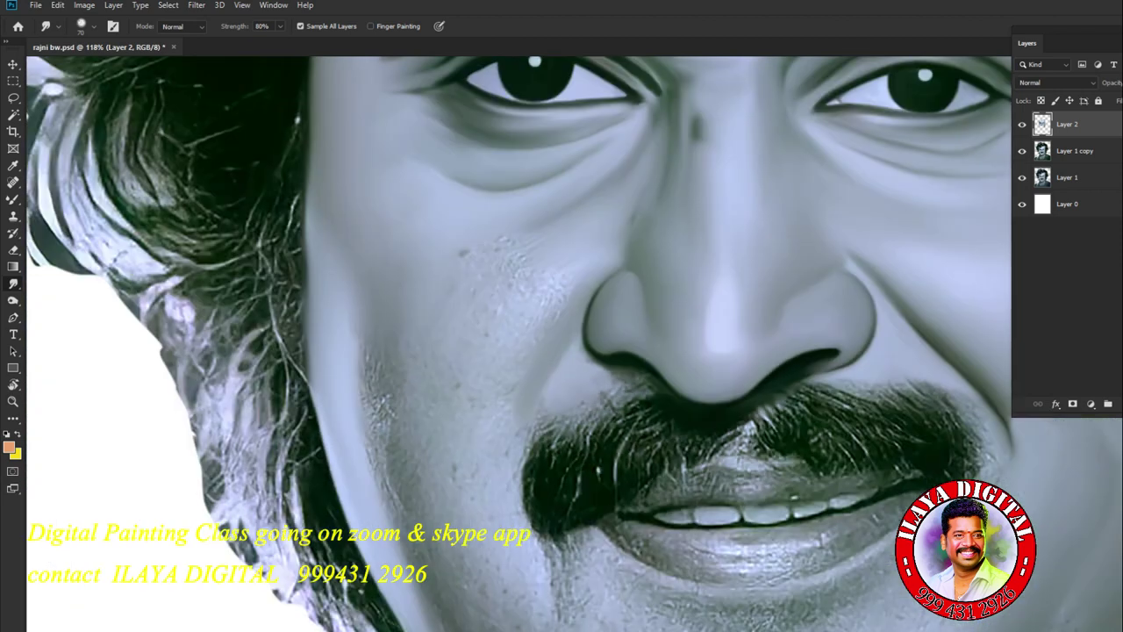
scroll(614, 351, "up", 5)
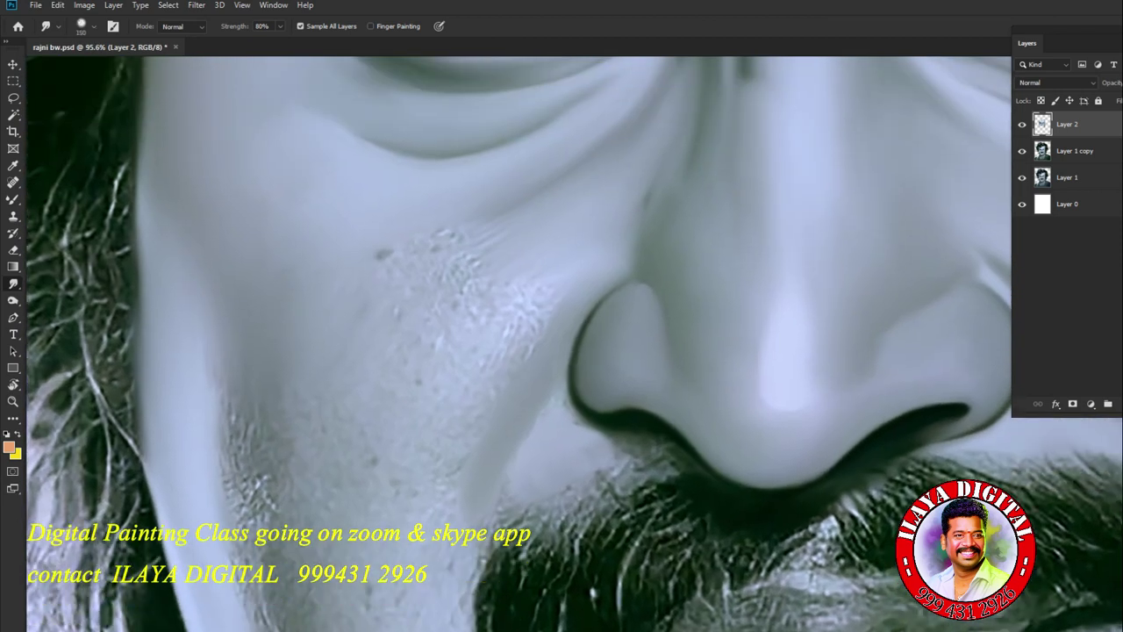
key("bracketleft")
left_click_drag(412, 250, 465, 298)
left_click_drag(539, 302, 522, 317)
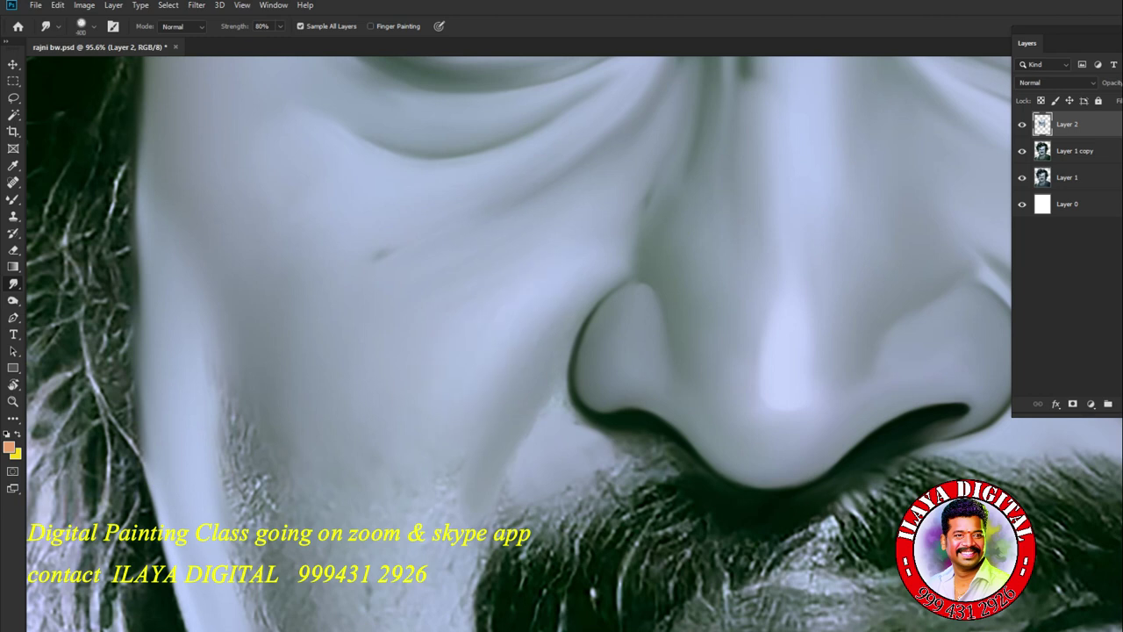
left_click_drag(368, 458, 367, 437)
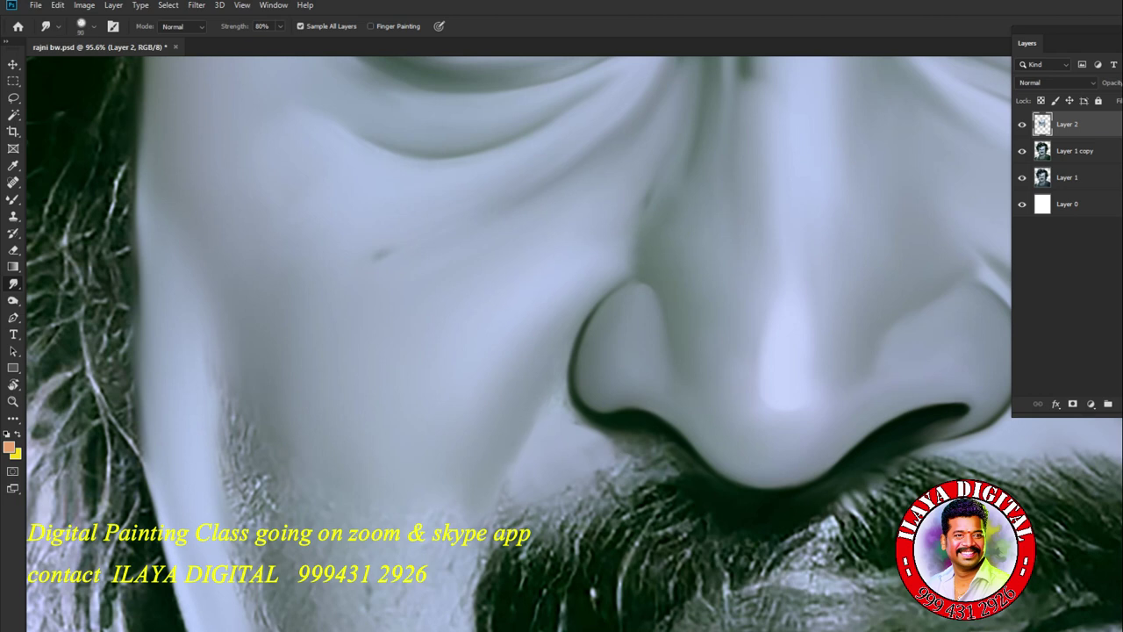
- Smudge the skin along the moustache's upper left edge and clean up the outline of the left nostril
mouse_move(515, 500)
left_mouse_down()
mouse_move(527, 518)
mouse_move(588, 487)
left_mouse_up()
mouse_move(579, 430)
left_mouse_down()
mouse_move(675, 474)
mouse_move(605, 491)
mouse_move(680, 474)
mouse_move(654, 492)
left_mouse_up()
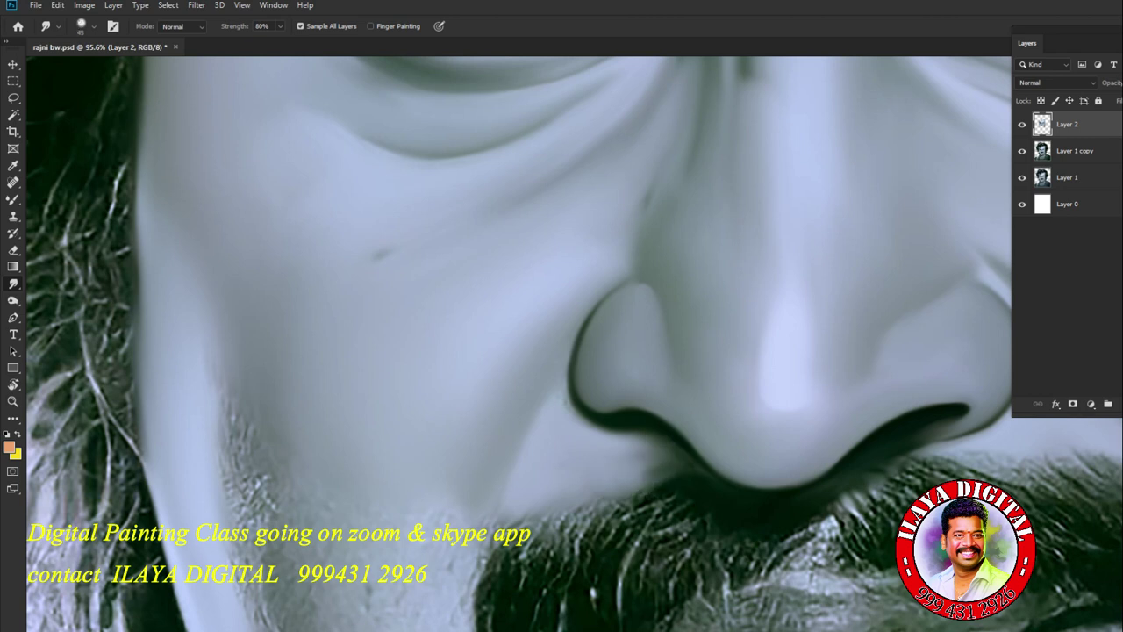
left_click_drag(558, 387, 567, 367)
left_click_drag(664, 444, 623, 482)
key("e")
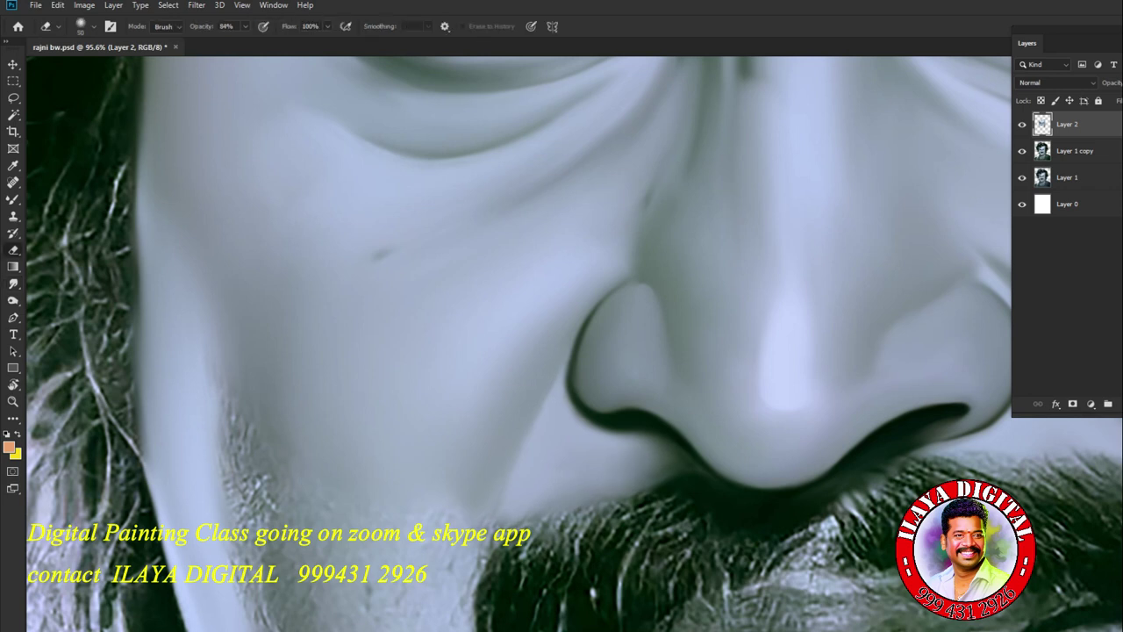
scroll(501, 265, "down", 3)
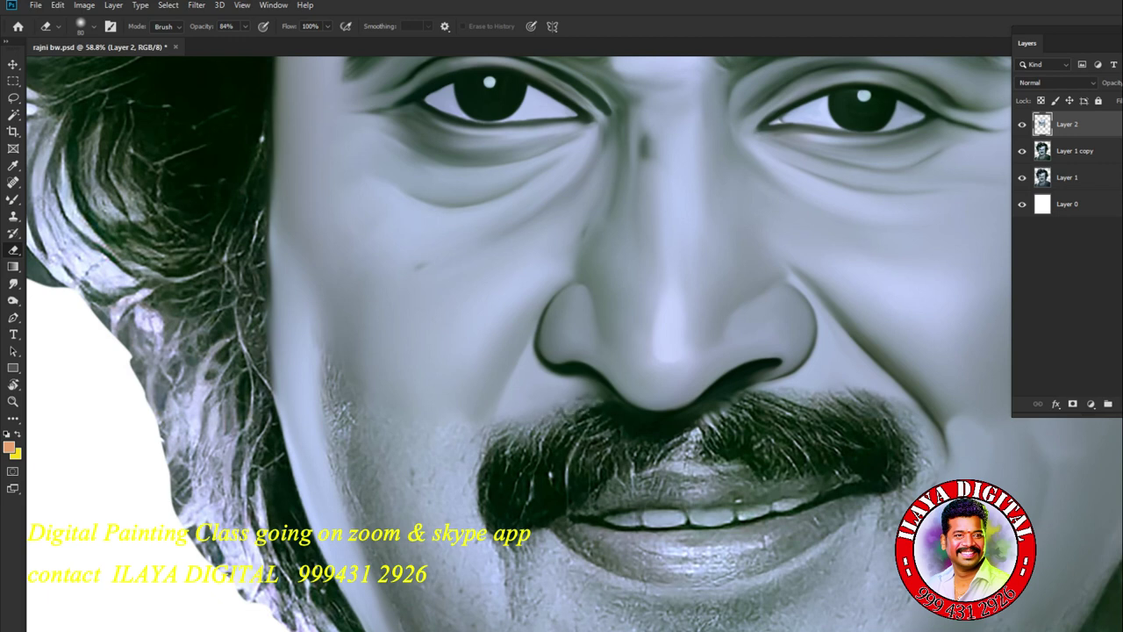
- Smudge the remaining textured patch on the left cheek beside the moustache into smooth skin at brush size 200
scroll(561, 342, "down", 3)
scroll(561, 342, "up", 4)
key("r")
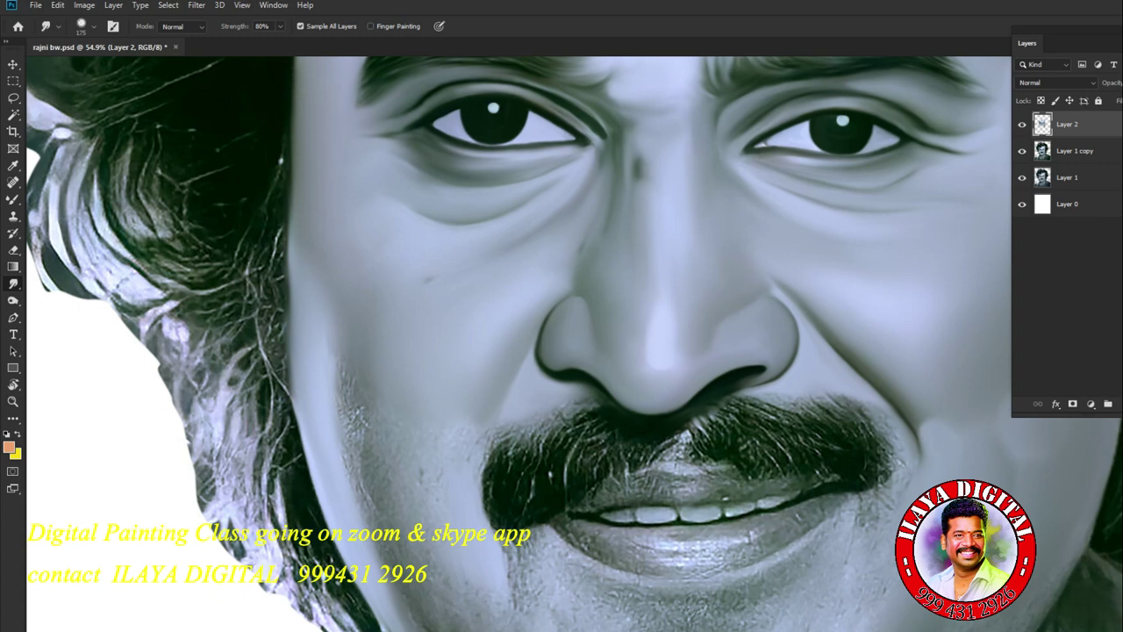
left_click_drag(364, 458, 343, 379)
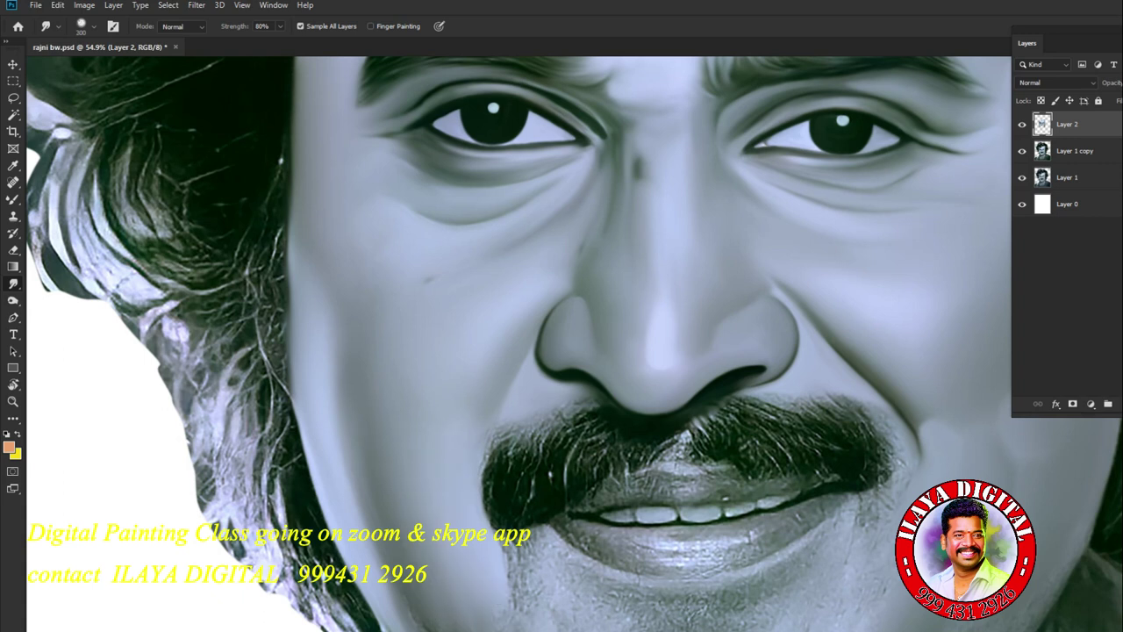
- Smudge the middle of the chin and the dark crease on its left side smooth with an enlarged brush
scroll(574, 344, "down", 5)
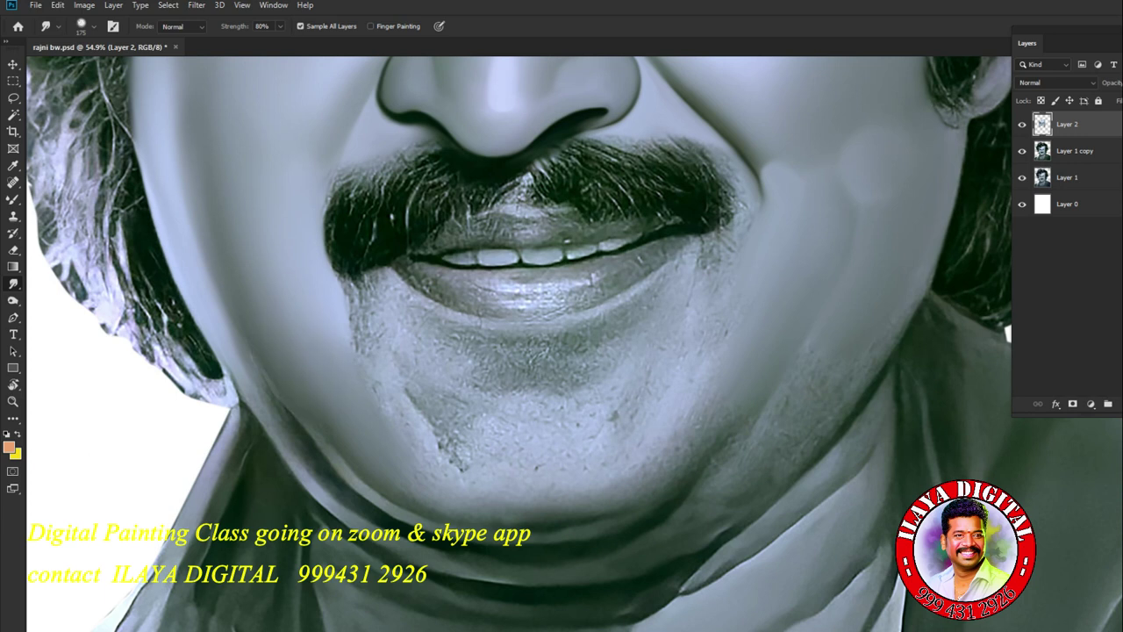
key("bracketright")
key("bracketright")
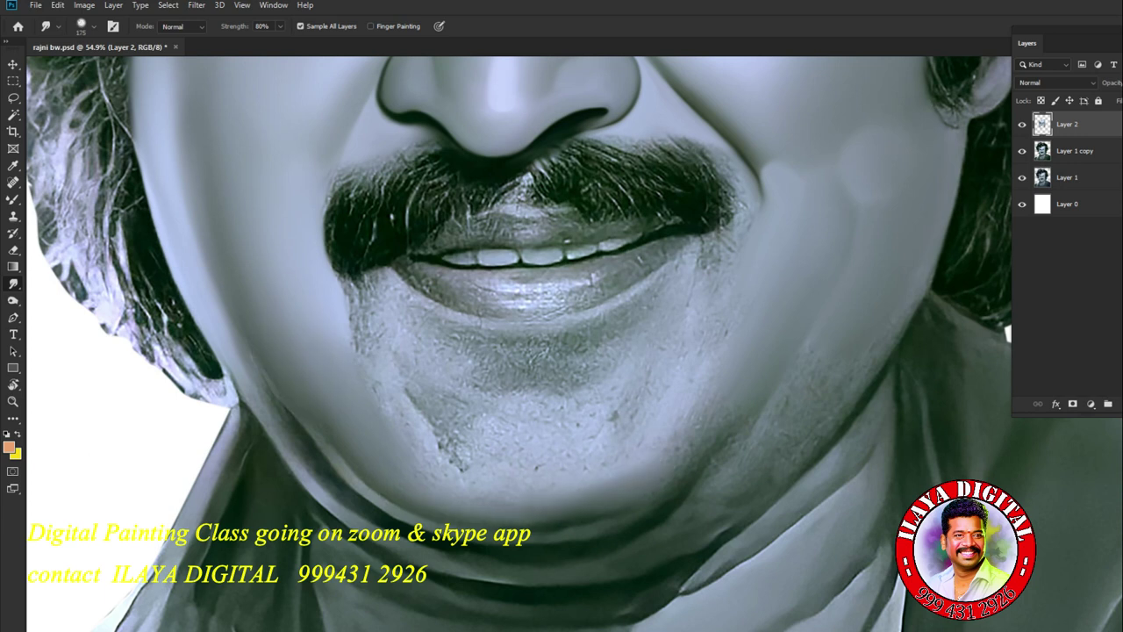
key("bracketright")
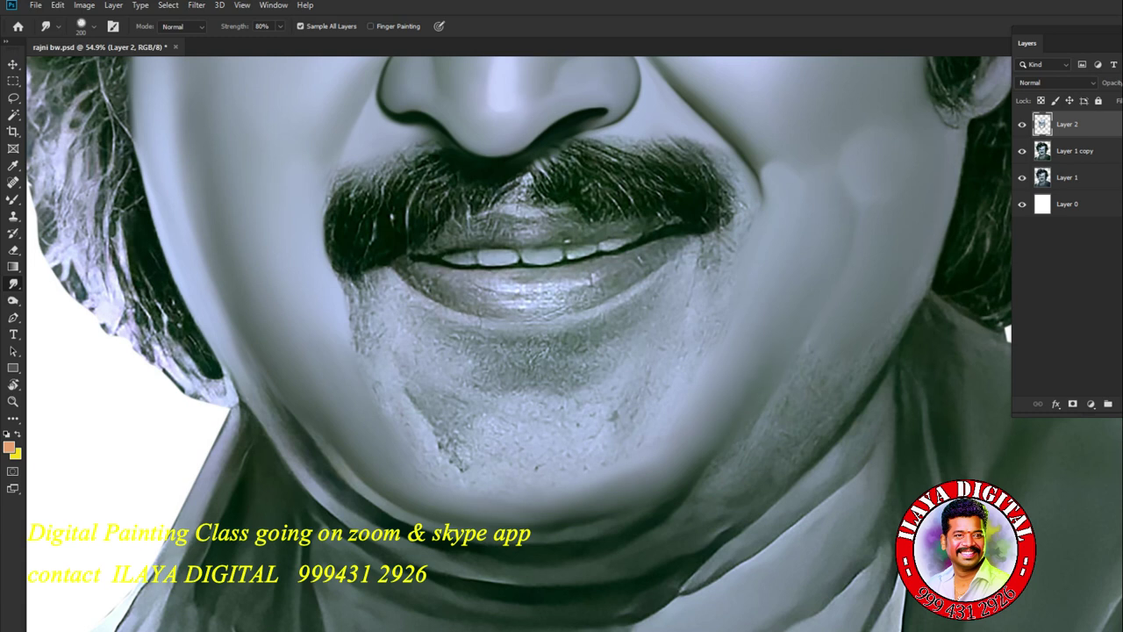
left_click_drag(505, 414, 548, 411)
mouse_move(474, 423)
left_mouse_down()
mouse_move(408, 390)
mouse_move(469, 439)
mouse_move(430, 448)
mouse_move(465, 474)
left_mouse_up()
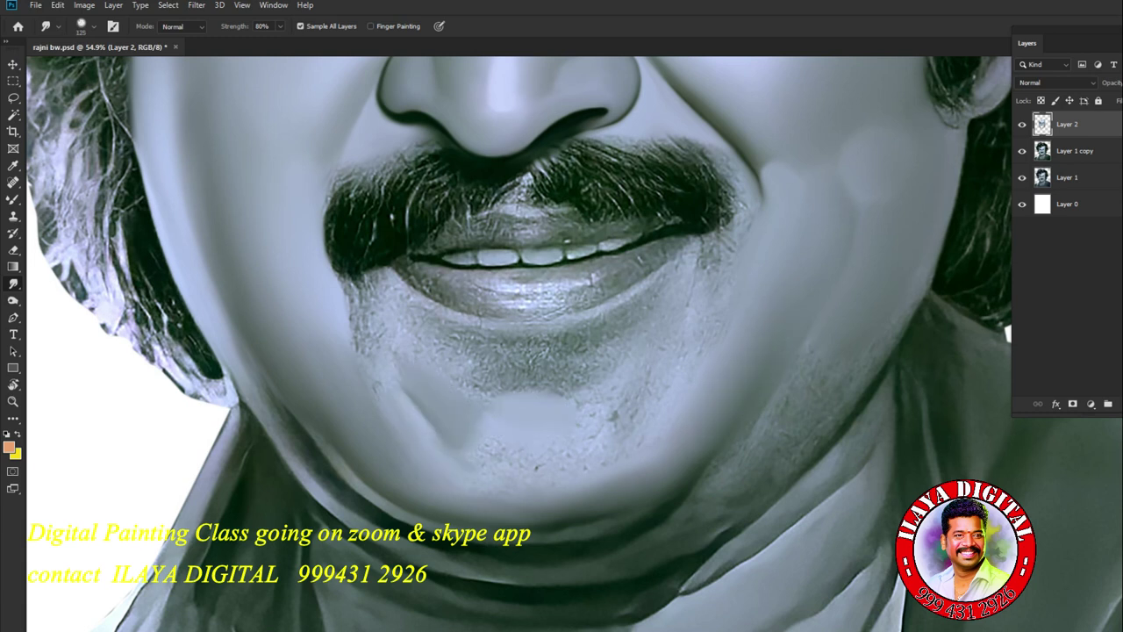
- Smudge the skin below the left mouth corner and along the underside of the lower lip with a smaller brush
key("bracketleft")
key("bracketleft")
left_click_drag(377, 391, 355, 329)
left_click_drag(376, 284, 361, 285)
left_click_drag(449, 337, 562, 342)
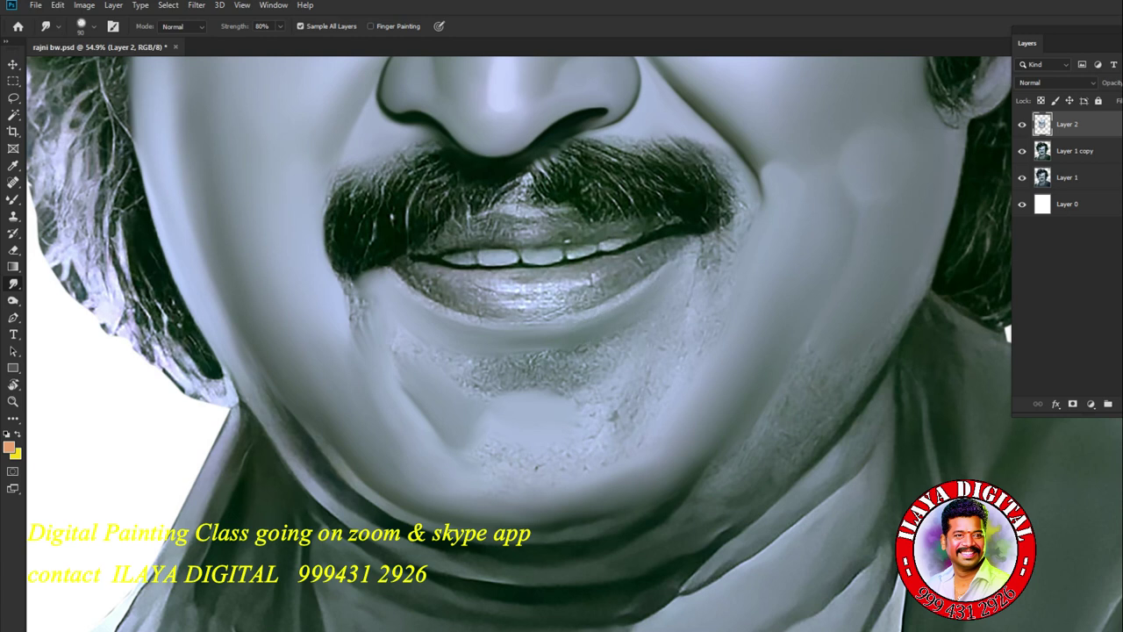
key("bracketleft")
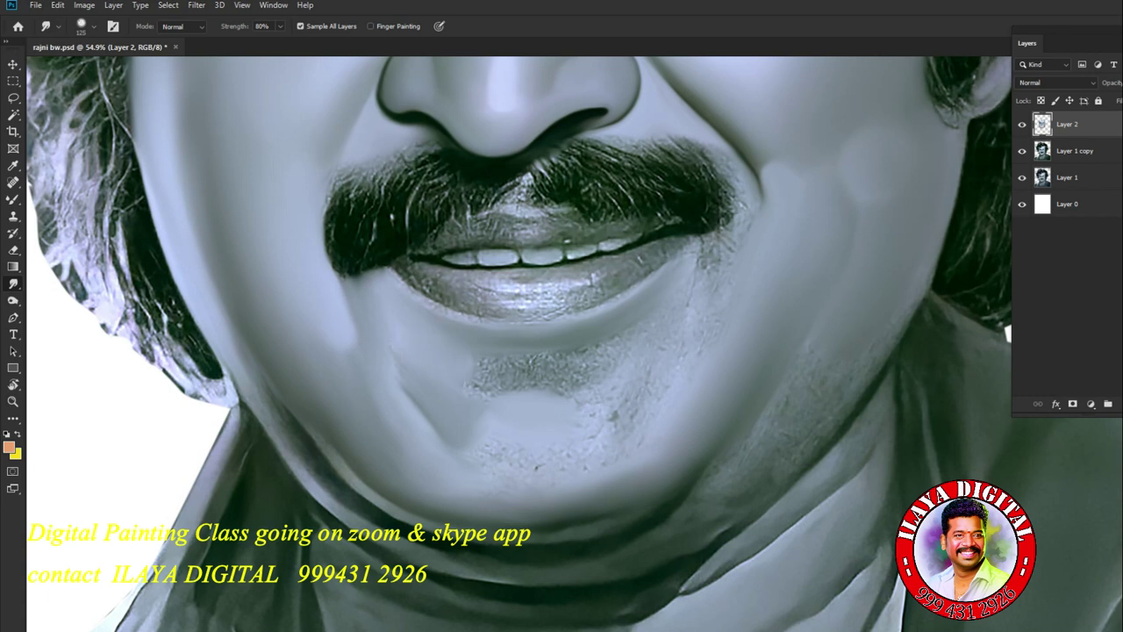
- Smudge the rest of the chin, the shadow patch under the lower lip and the right jaw into smooth skin
key("bracketright")
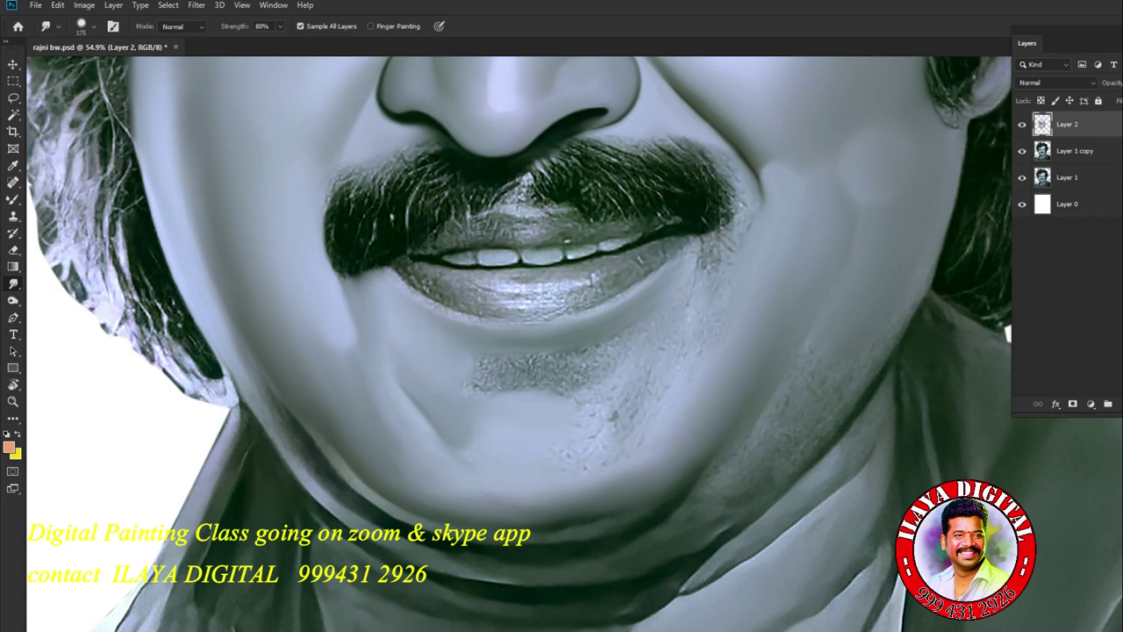
key("bracketright")
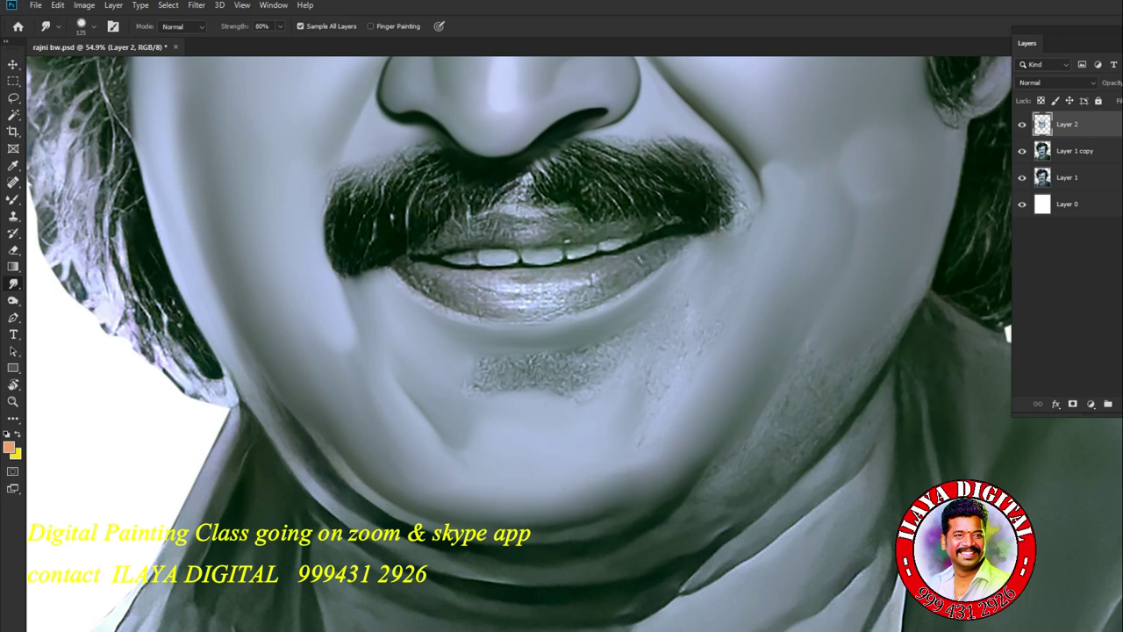
key("bracketright")
mouse_move(548, 362)
left_mouse_down()
mouse_move(469, 391)
mouse_move(584, 386)
mouse_move(601, 399)
left_mouse_up()
key("bracketright")
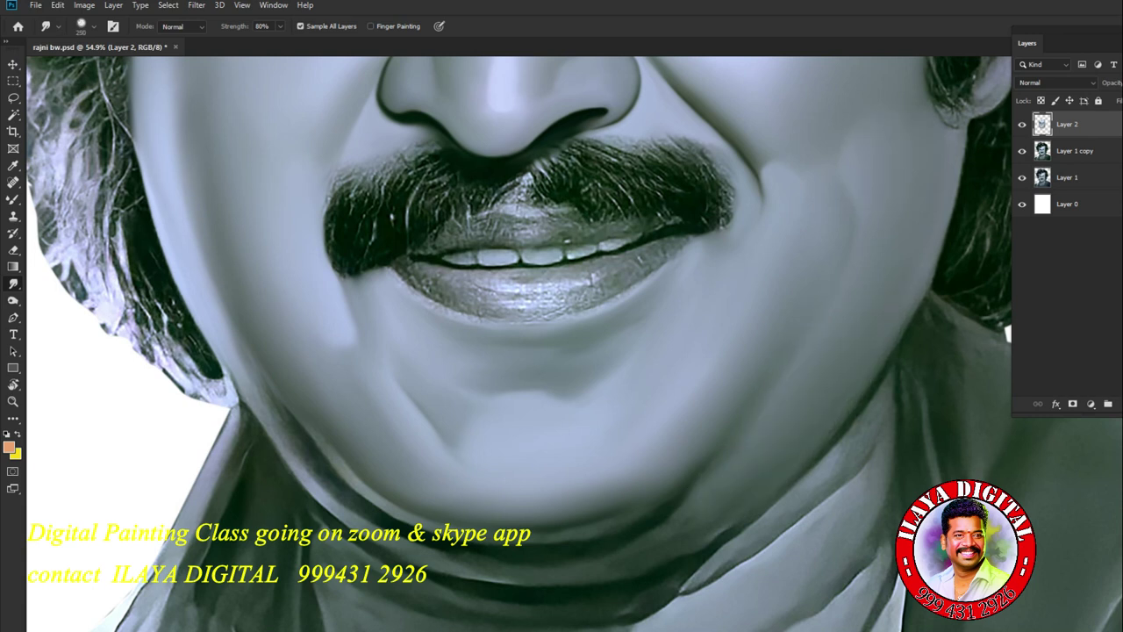
- Smudge the right cheek beside the smile fold and soften the jaw edge under the chin
key("bracketleft")
key("bracketleft")
key("bracketright")
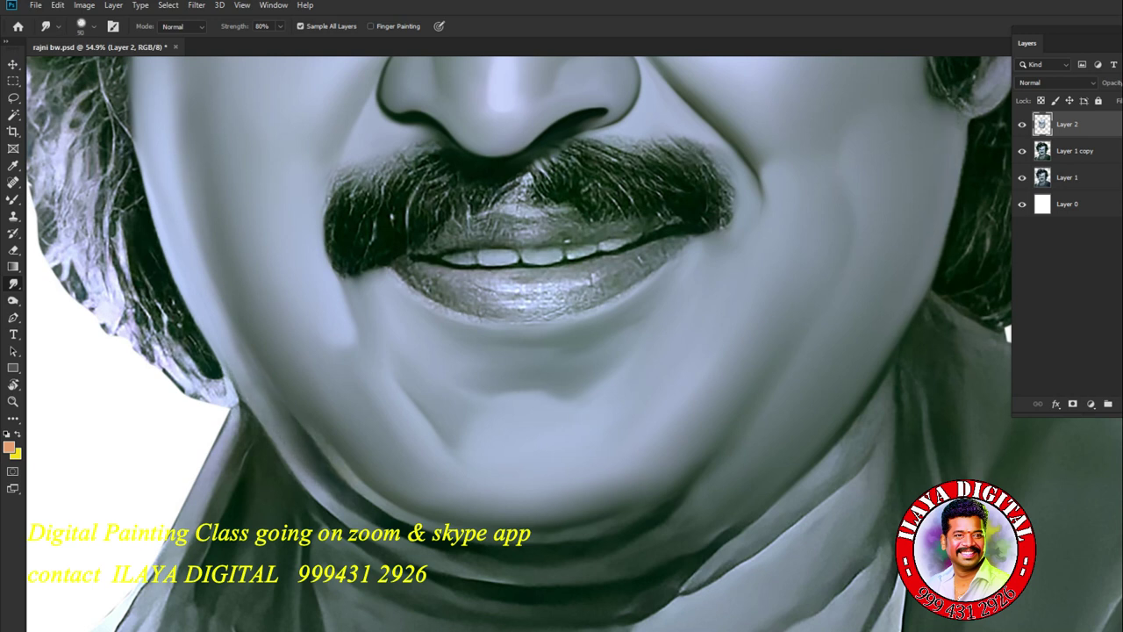
key("bracketright")
key("bracketright")
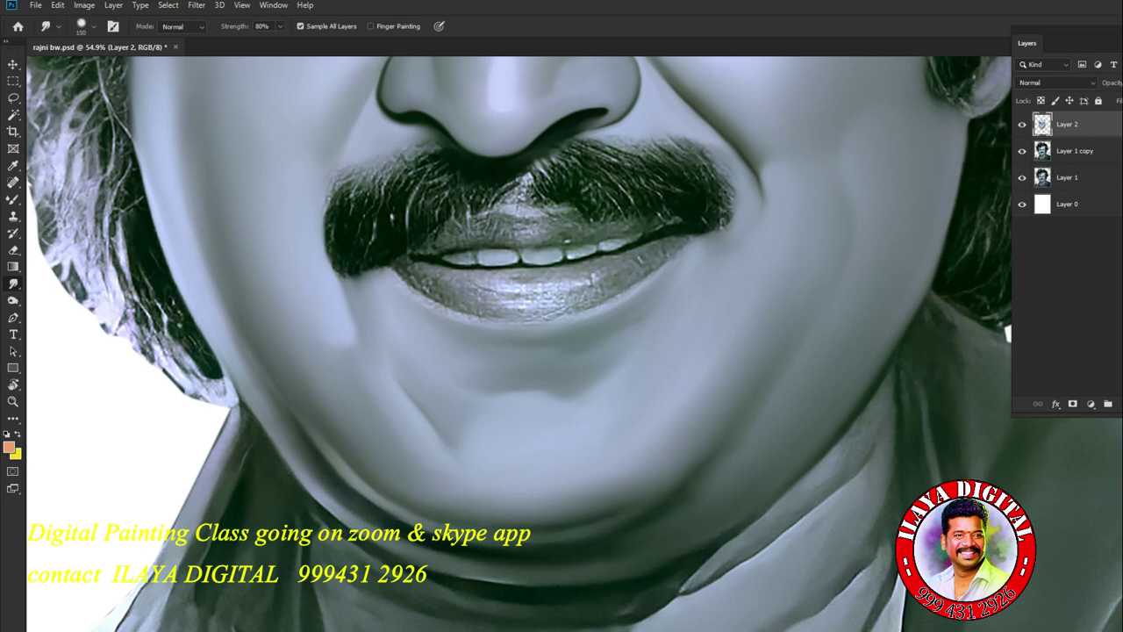
- Paint the two large front teeth smooth with the Mixer Brush
scroll(561, 342, "down", 3)
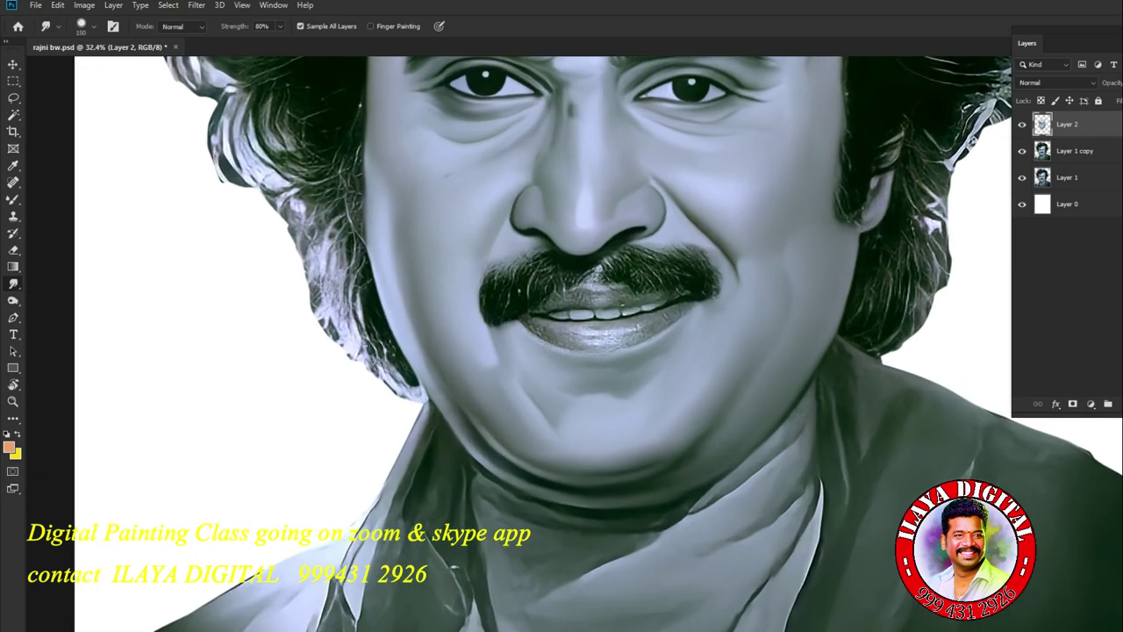
scroll(561, 342, "up", 3)
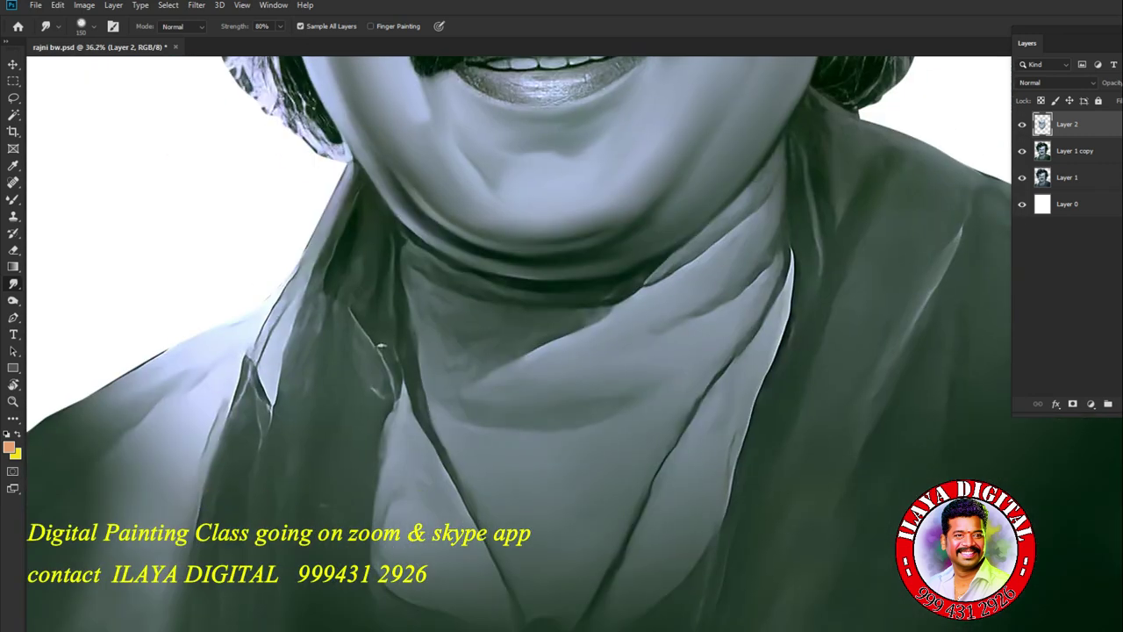
scroll(561, 342, "up", 3)
scroll(563, 438, "up", 2)
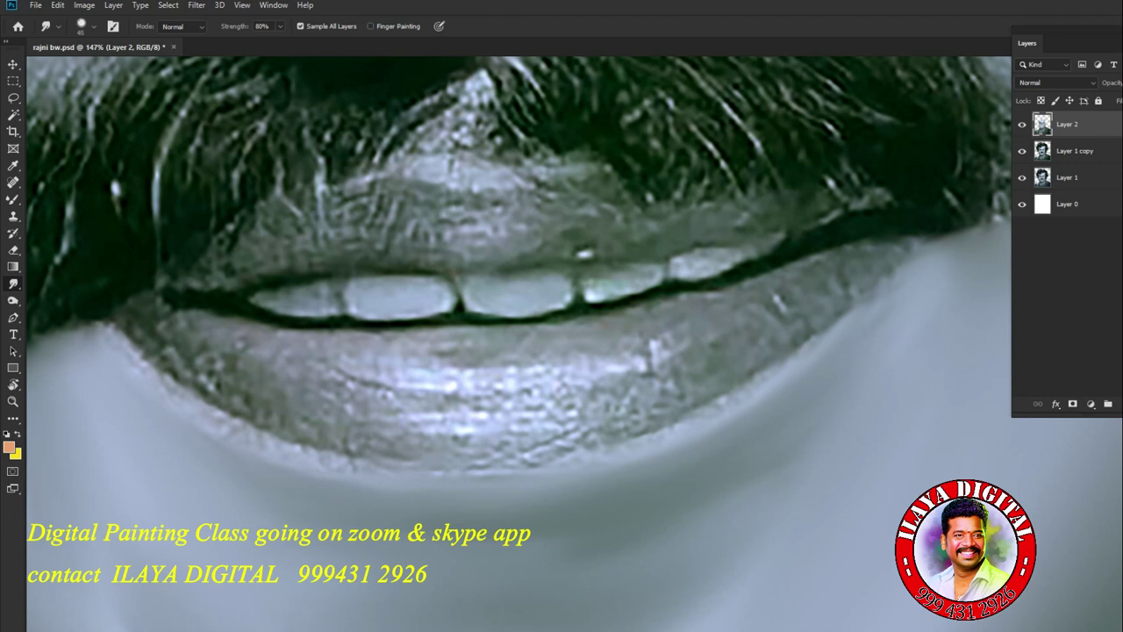
key("b")
mouse_move(389, 292)
left_mouse_down()
mouse_move(360, 293)
mouse_move(376, 318)
mouse_move(450, 307)
mouse_move(430, 281)
mouse_move(399, 281)
mouse_move(348, 288)
mouse_move(350, 316)
left_mouse_up()
mouse_move(503, 299)
left_mouse_down()
mouse_move(483, 310)
mouse_move(463, 294)
mouse_move(481, 318)
mouse_move(544, 314)
mouse_move(572, 298)
mouse_move(563, 279)
mouse_move(631, 297)
mouse_move(665, 278)
left_mouse_up()
- Paint the two teeth toward the right mouth corner smooth and even with the Mixer Brush
key("bracketleft")
key("bracketleft")
key("bracketright")
mouse_move(587, 289)
left_mouse_down()
mouse_move(616, 270)
mouse_move(584, 299)
mouse_move(665, 269)
mouse_move(653, 263)
mouse_move(687, 277)
mouse_move(764, 249)
left_mouse_up()
left_click_drag(677, 256, 754, 247)
key("bracketleft")
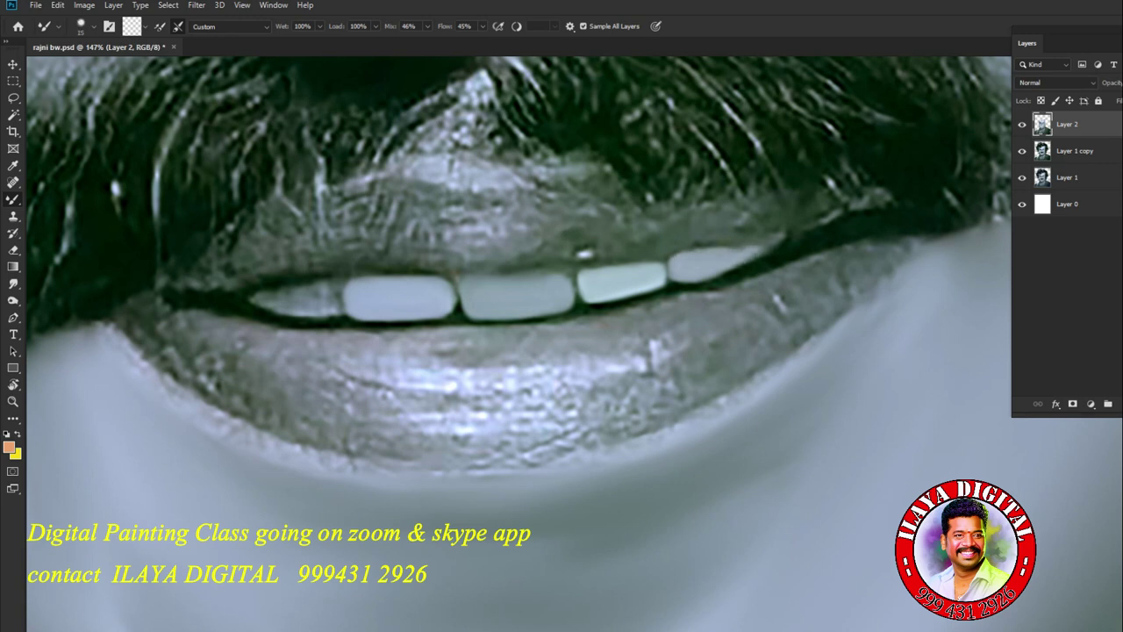
- Refine the middle tooth's edges and paint the leftmost tooth smooth with the Mixer Brush
key("bracketright")
key("bracketright")
key("bracketright")
left_click_drag(503, 277, 570, 279)
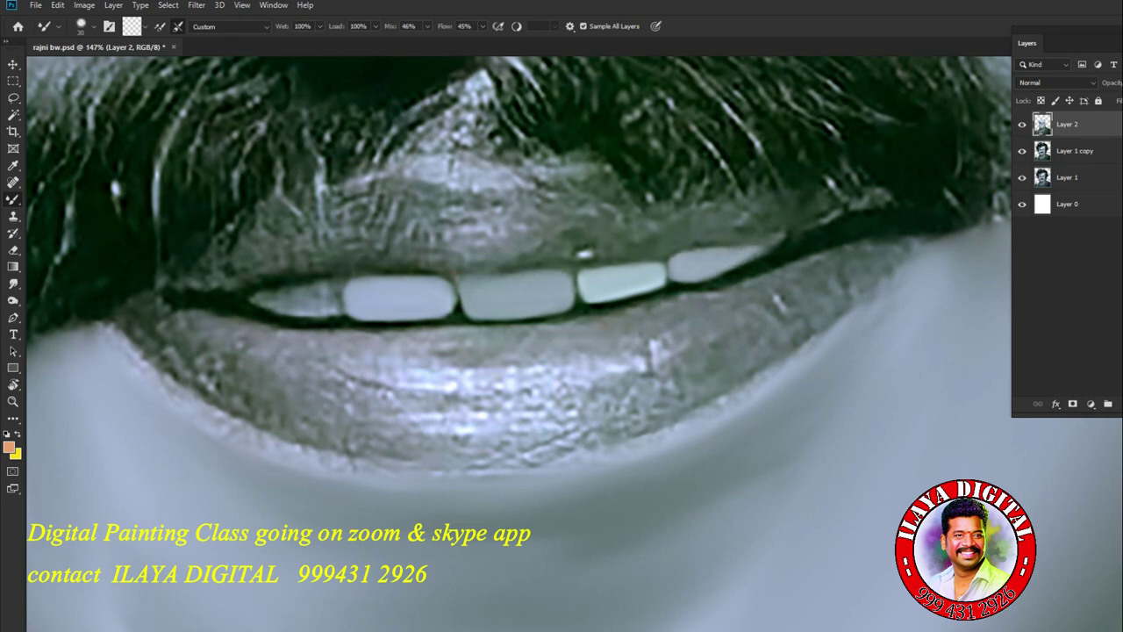
left_click_drag(464, 309, 474, 281)
mouse_move(317, 303)
left_mouse_down()
mouse_move(332, 282)
mouse_move(328, 317)
mouse_move(249, 298)
mouse_move(289, 293)
mouse_move(272, 293)
left_mouse_up()
key("bracketleft")
key("bracketright")
key("bracketright")
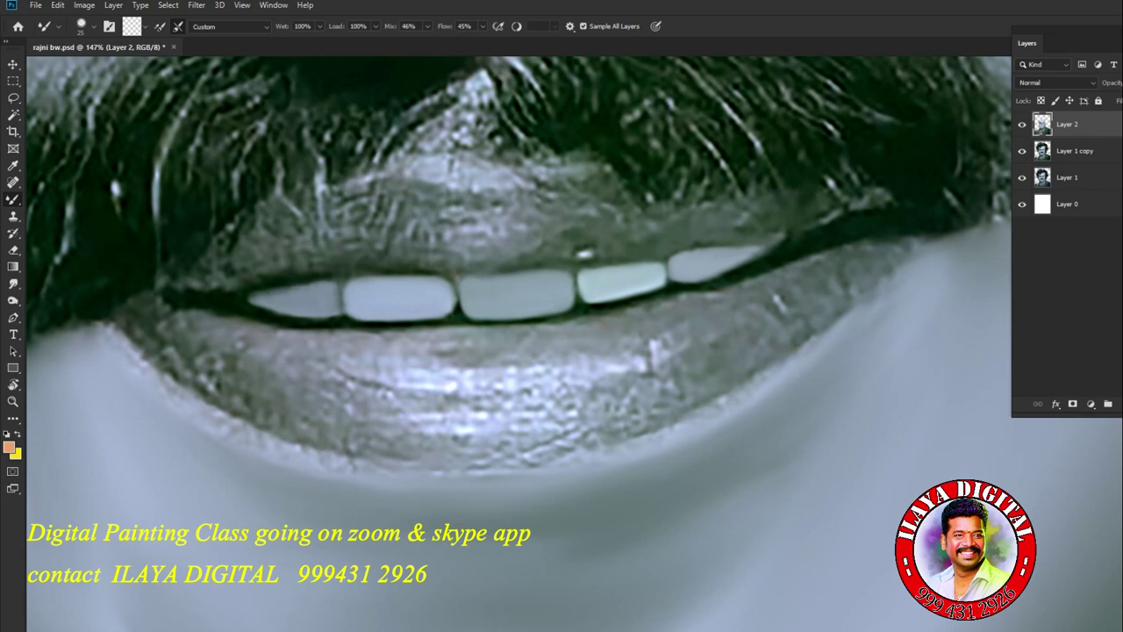
- Paint the light highlight along the upper lip's border below the moustache smooth with the Mixer Brush at size 30
key("bracketright")
key("bracketleft")
mouse_move(509, 168)
left_mouse_down()
mouse_move(601, 163)
mouse_move(347, 170)
left_mouse_up()
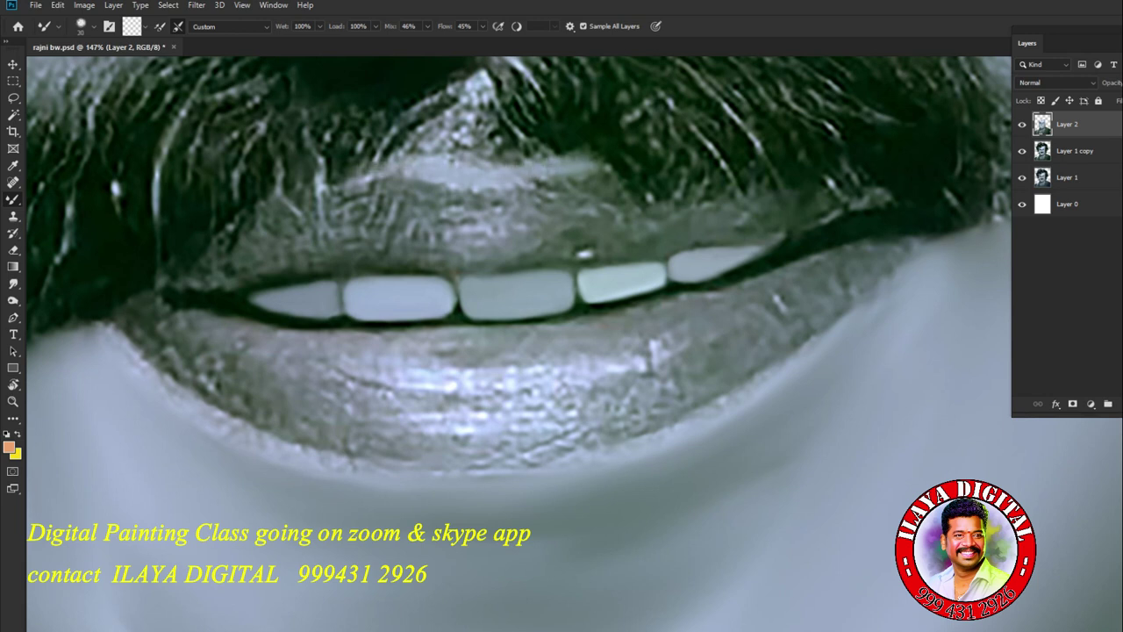
- Paint a smooth light rim along the lower lip's bottom outline to both mouth corners and blend the skin beneath
left_click_drag(781, 361, 936, 240)
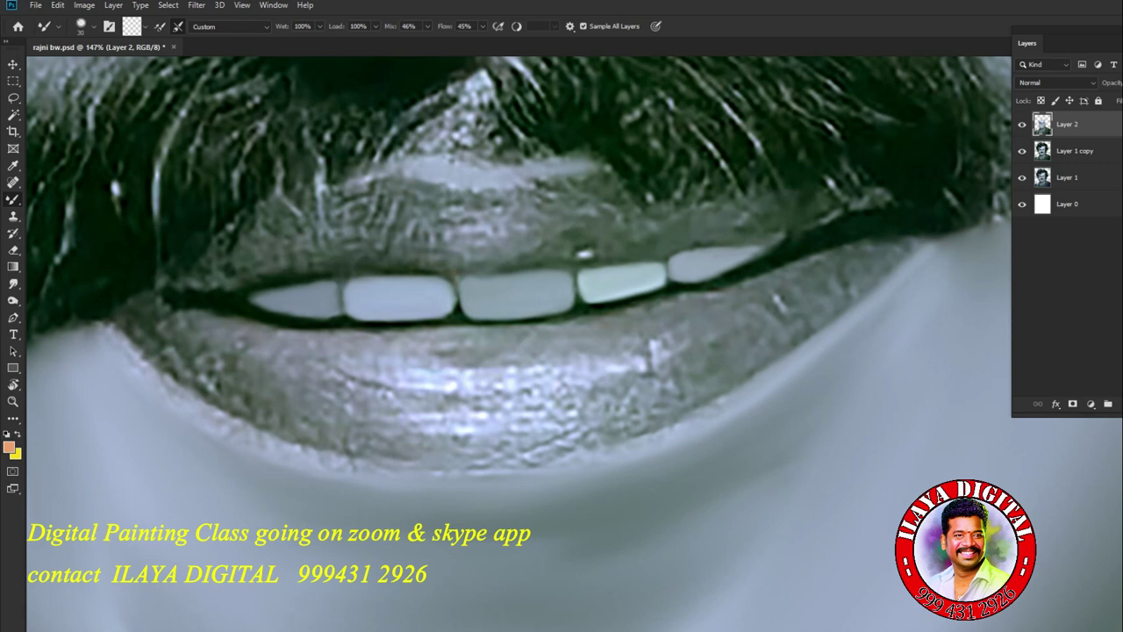
mouse_move(772, 366)
left_mouse_down()
mouse_move(680, 429)
mouse_move(487, 474)
left_mouse_up()
mouse_move(260, 440)
left_mouse_down()
mouse_move(364, 470)
mouse_move(354, 463)
mouse_move(482, 465)
left_mouse_up()
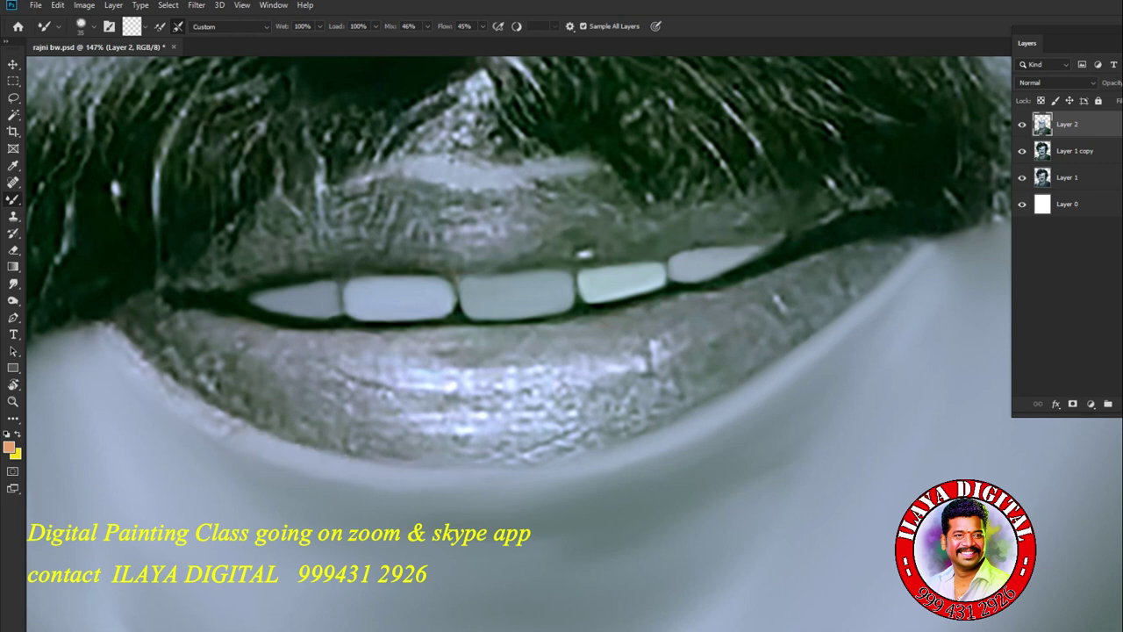
left_click_drag(241, 430, 92, 311)
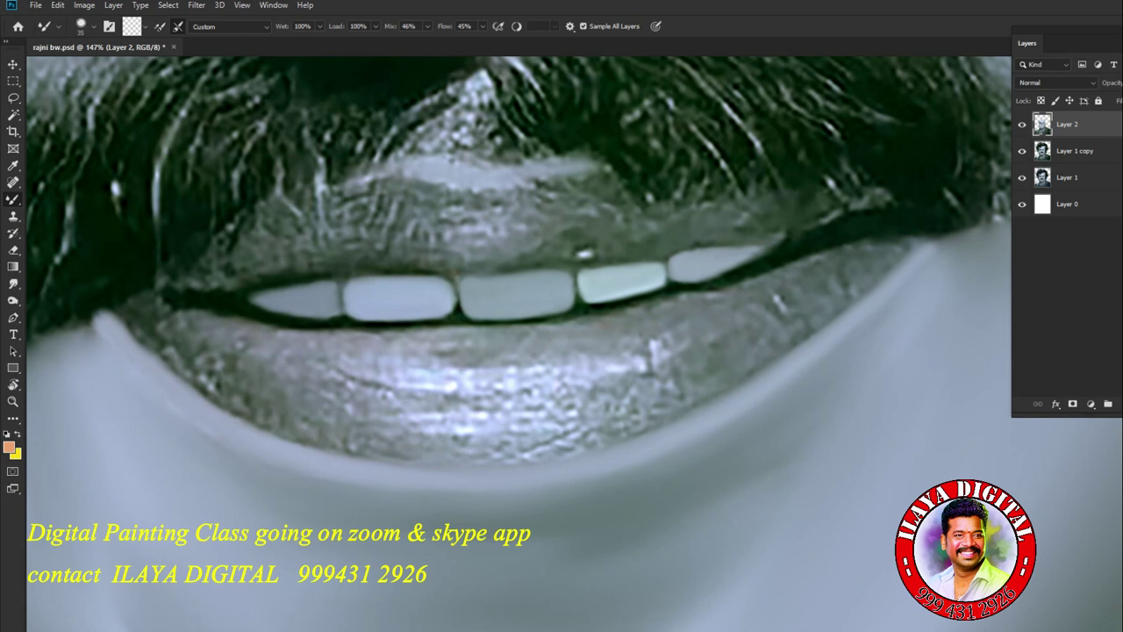
mouse_move(412, 504)
left_mouse_down()
mouse_move(254, 478)
mouse_move(185, 447)
left_mouse_up()
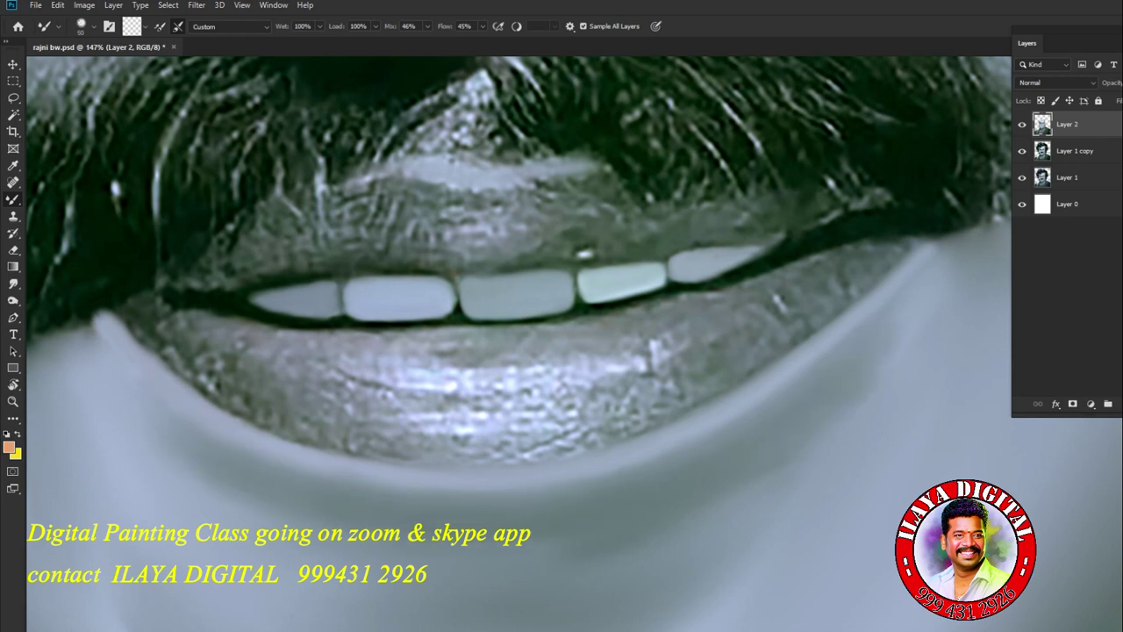
left_click_drag(107, 317, 77, 334)
- Smudge the textured middle of the lower lip into soft vertical highlights at 80% strength
left_click(13, 284)
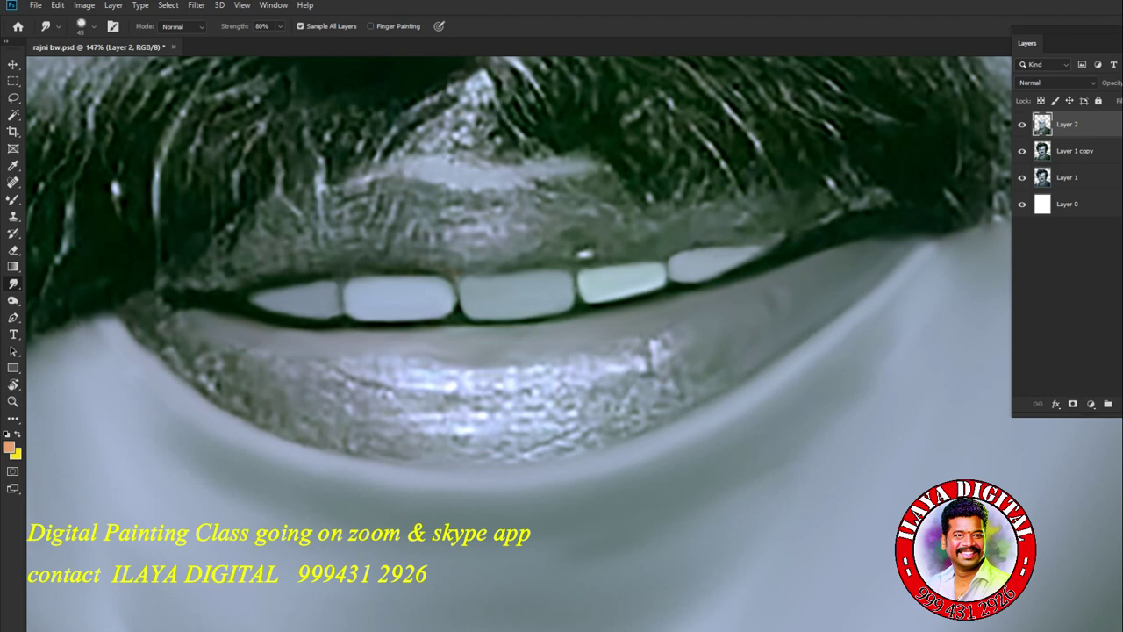
left_click_drag(487, 370, 491, 406)
left_click_drag(588, 391, 688, 349)
mouse_move(605, 351)
left_mouse_down()
mouse_move(621, 363)
mouse_move(668, 344)
left_mouse_up()
left_click_drag(567, 365, 569, 395)
mouse_move(351, 393)
left_mouse_down()
mouse_move(386, 370)
mouse_move(452, 375)
mouse_move(456, 418)
left_mouse_up()
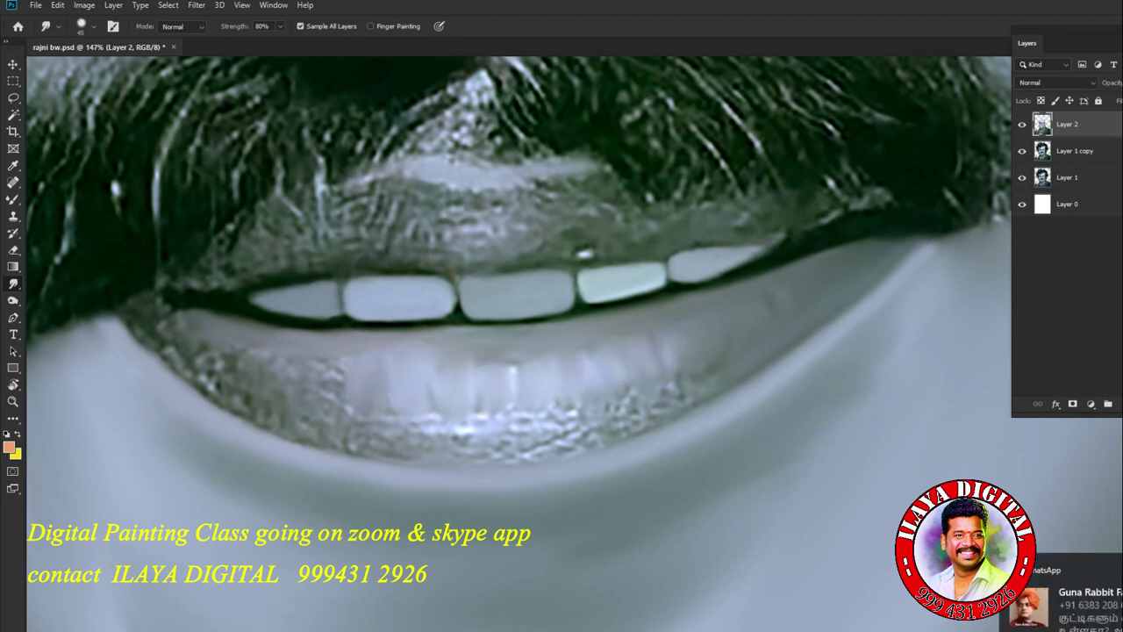
left_click_drag(490, 367, 507, 386)
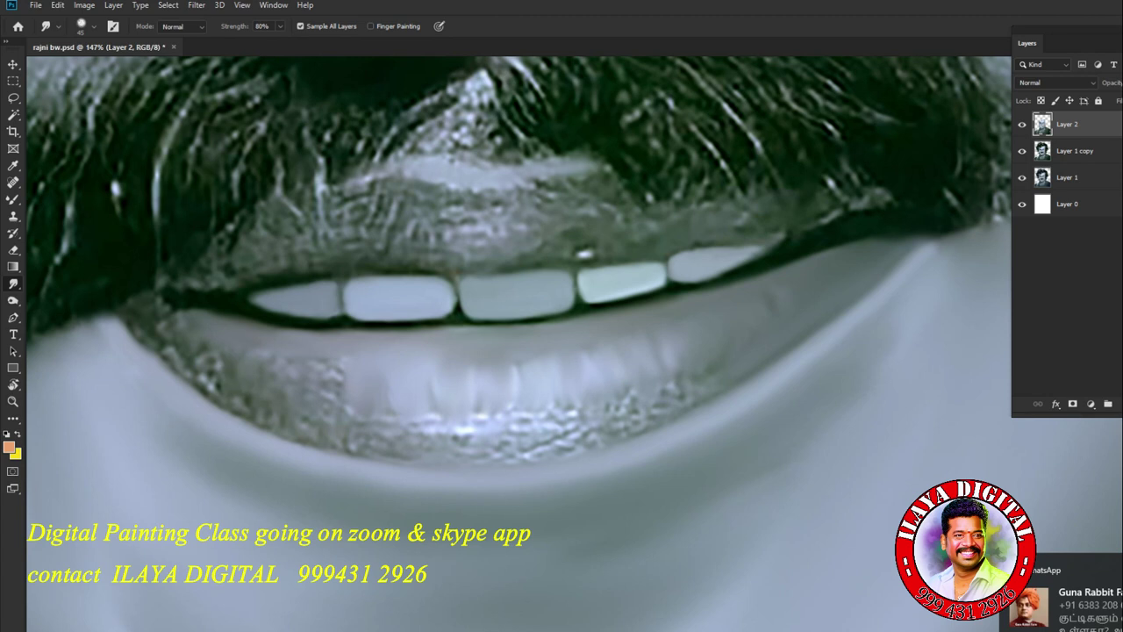
- Smudge the lower lip's left end, bottom edge and remaining bright specks smooth
left_click_drag(205, 390, 230, 363)
mouse_move(334, 437)
left_mouse_down()
mouse_move(422, 458)
mouse_move(563, 450)
mouse_move(656, 418)
mouse_move(666, 393)
mouse_move(605, 426)
mouse_move(491, 456)
left_mouse_up()
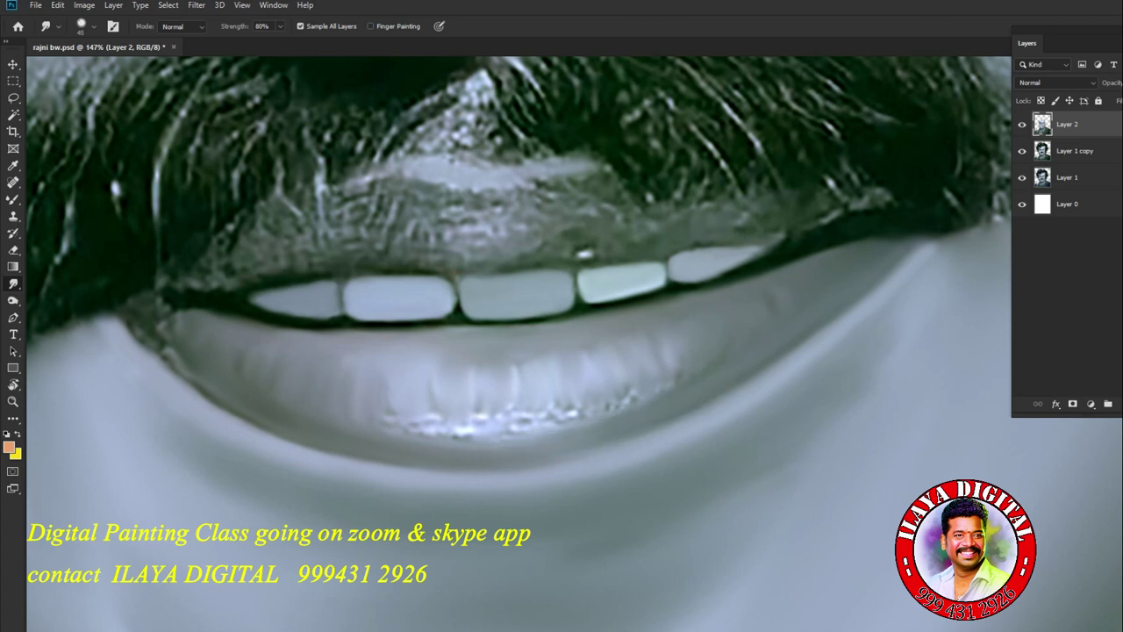
left_click_drag(179, 308, 156, 315)
mouse_move(179, 366)
left_mouse_down()
mouse_move(369, 459)
mouse_move(465, 419)
mouse_move(551, 414)
mouse_move(675, 382)
left_mouse_up()
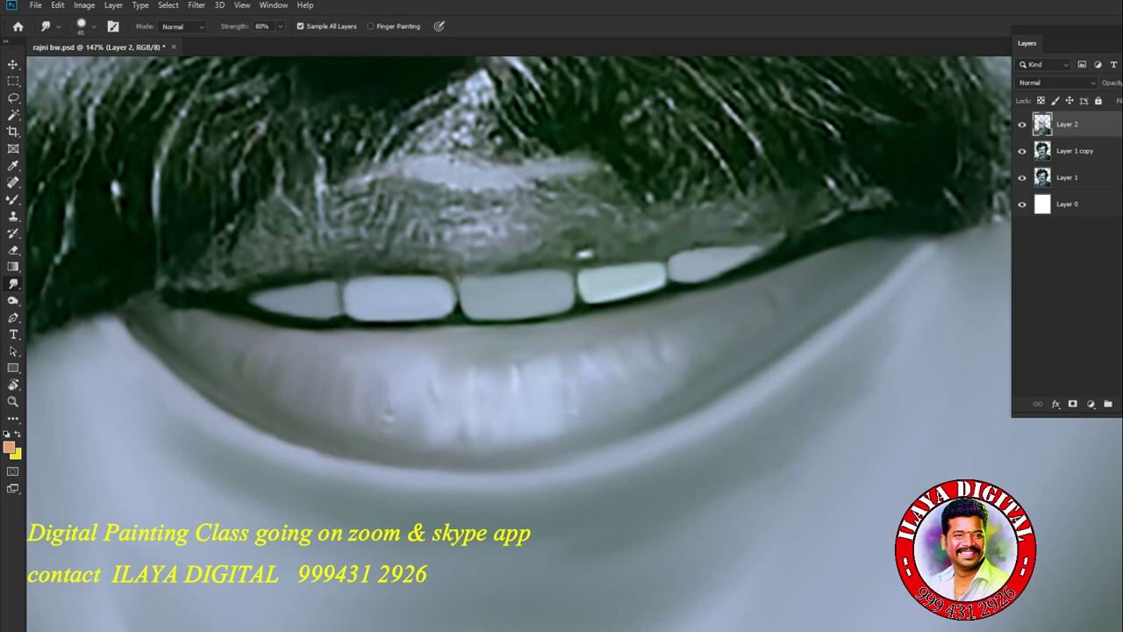
left_click_drag(482, 376, 596, 366)
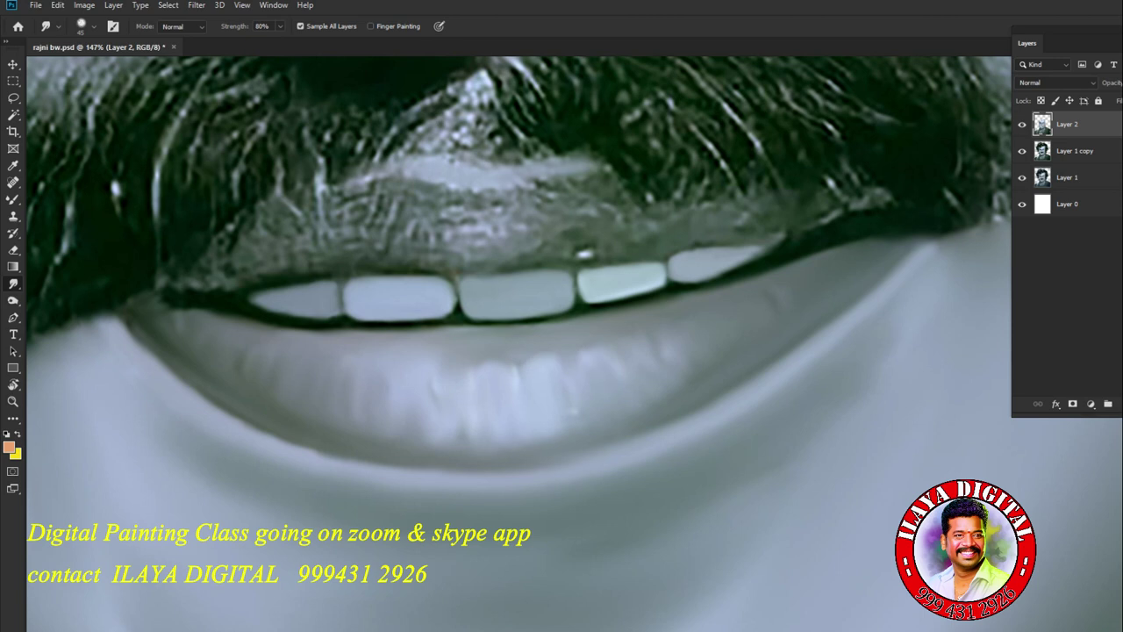
- Smudge the left half of the upper lip smooth up to the moustache edge
mouse_move(172, 303)
left_mouse_down()
mouse_move(203, 312)
mouse_move(241, 273)
mouse_move(303, 261)
left_mouse_up()
mouse_move(461, 227)
left_mouse_down()
mouse_move(431, 198)
mouse_move(324, 204)
mouse_move(294, 210)
mouse_move(386, 224)
mouse_move(250, 230)
mouse_move(202, 256)
left_mouse_up()
key("[")
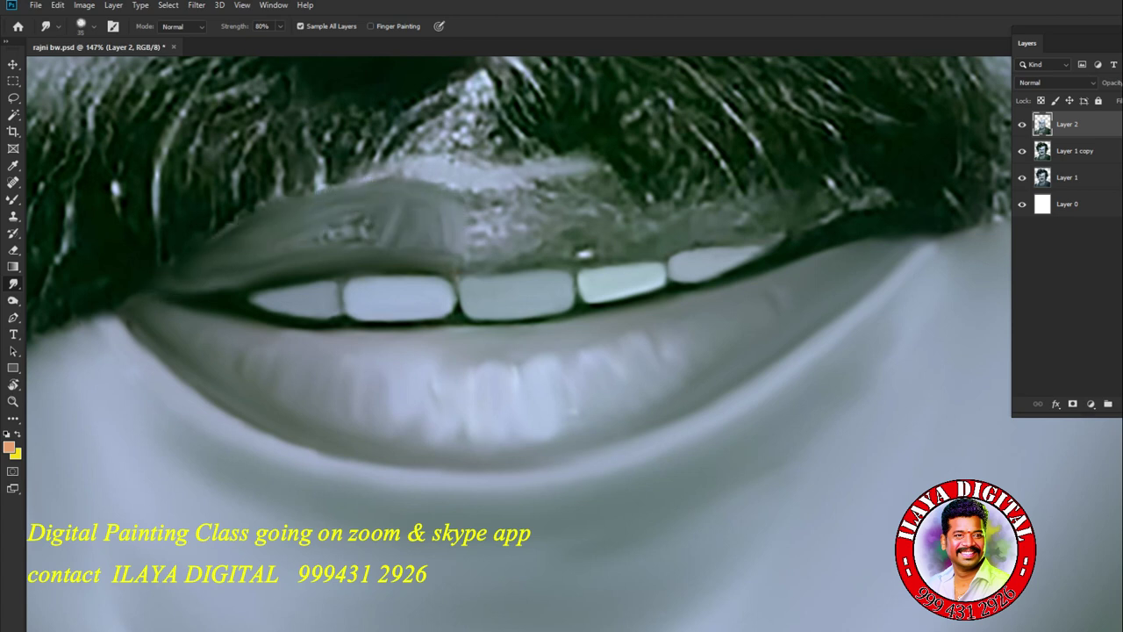
left_click_drag(325, 237, 366, 230)
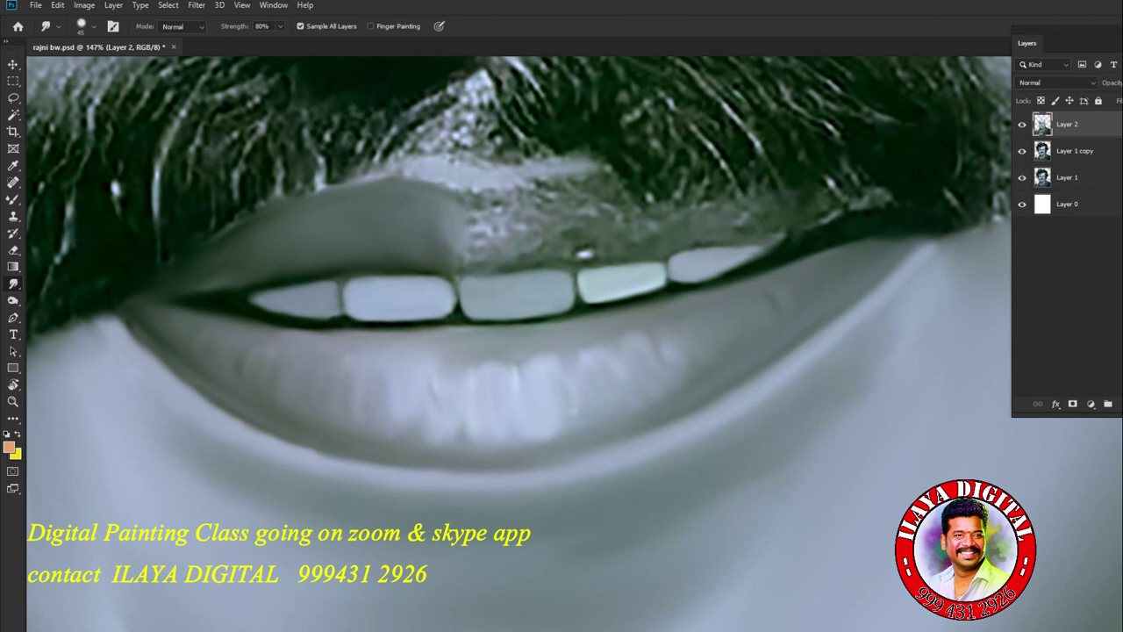
- Smudge the right half of the upper lip smooth and remove the white spot above the teeth
mouse_move(568, 231)
left_mouse_down()
mouse_move(601, 216)
mouse_move(658, 221)
left_mouse_up()
mouse_move(823, 207)
left_mouse_down()
mouse_move(844, 217)
mouse_move(790, 236)
left_mouse_up()
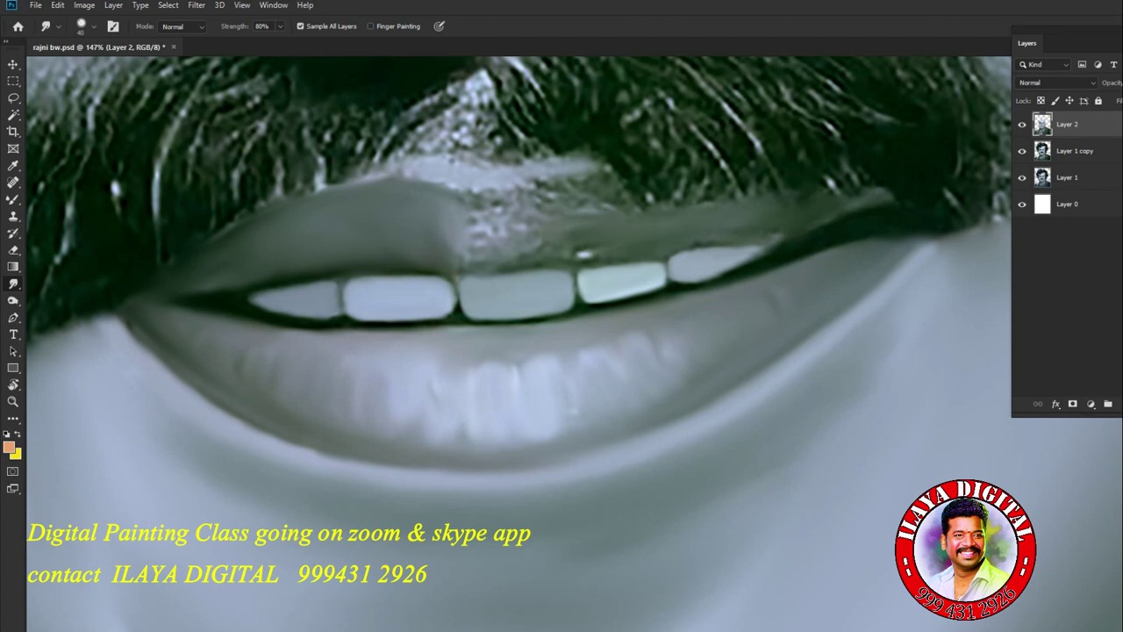
left_click_drag(580, 254, 600, 249)
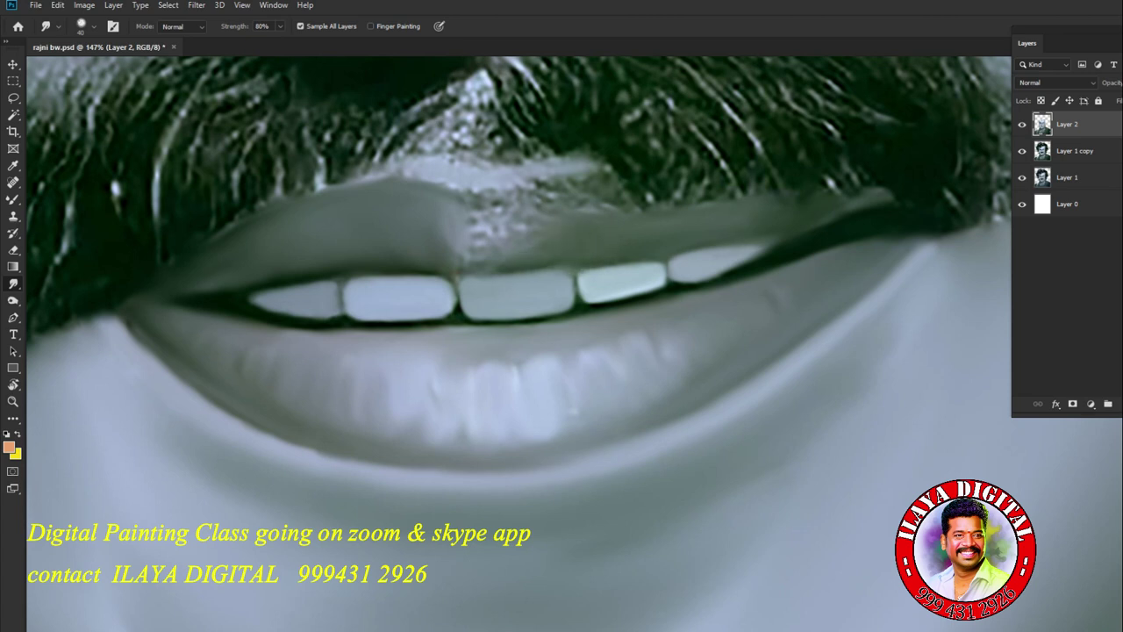
mouse_move(590, 208)
left_mouse_down()
mouse_move(619, 197)
mouse_move(535, 202)
mouse_move(487, 232)
mouse_move(539, 237)
left_mouse_up()
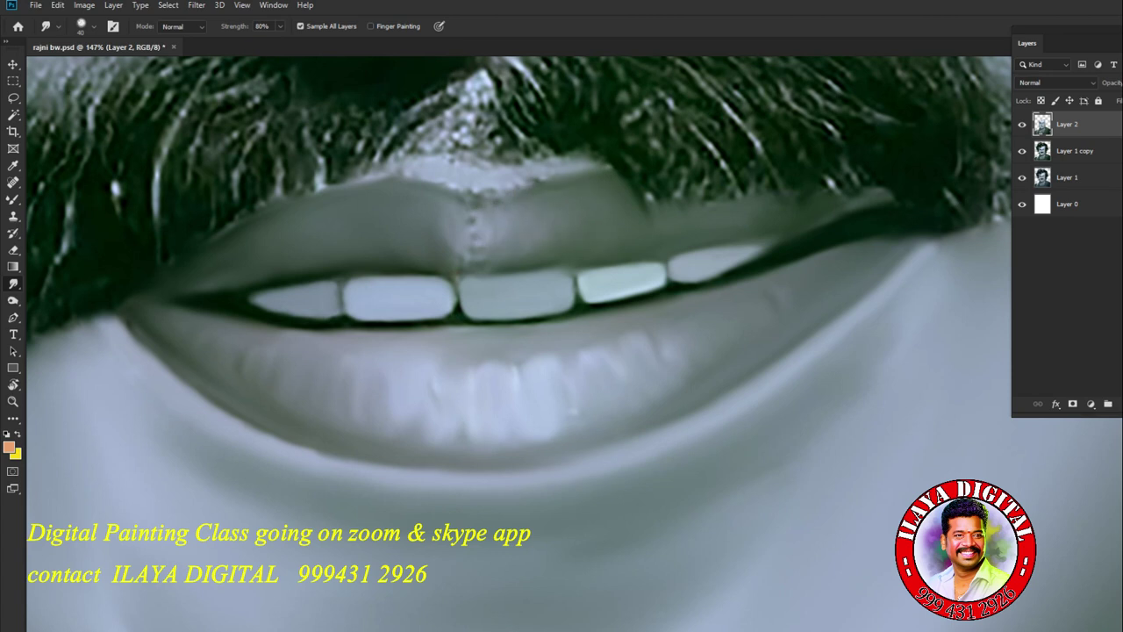
- Smudge the centre of the upper lip smooth and soften its highlighted cupid's-bow edge below the moustache at 80% strength
mouse_move(472, 256)
left_mouse_down()
mouse_move(480, 213)
mouse_move(527, 198)
left_mouse_up()
mouse_move(463, 229)
left_mouse_down()
mouse_move(448, 247)
mouse_move(427, 224)
left_mouse_up()
left_click_drag(492, 250, 579, 214)
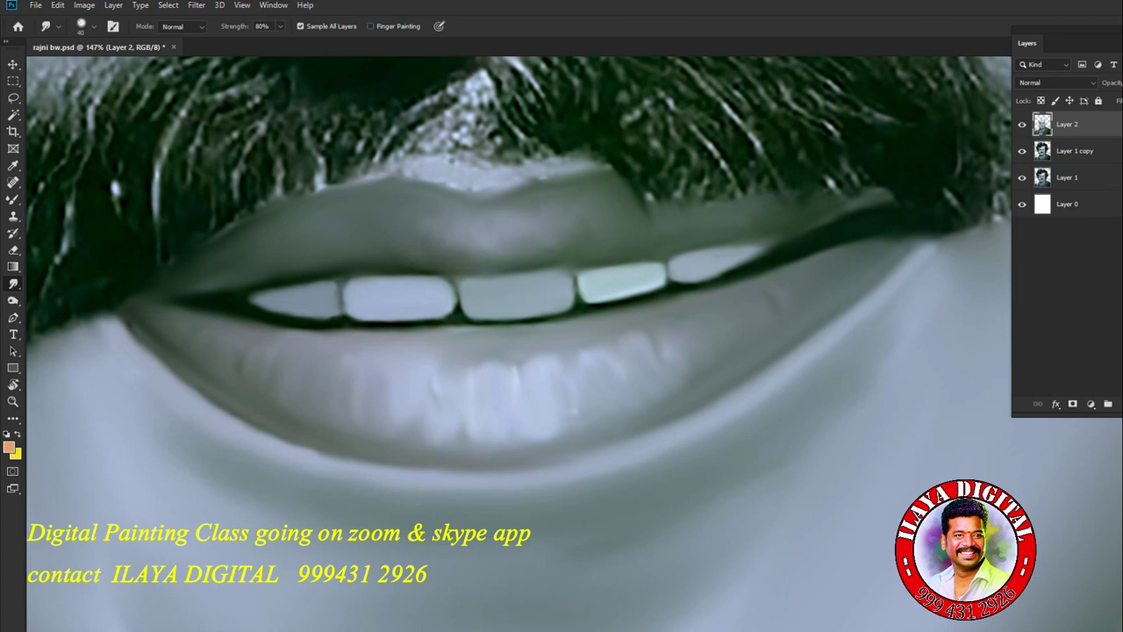
left_click_drag(586, 172, 610, 163)
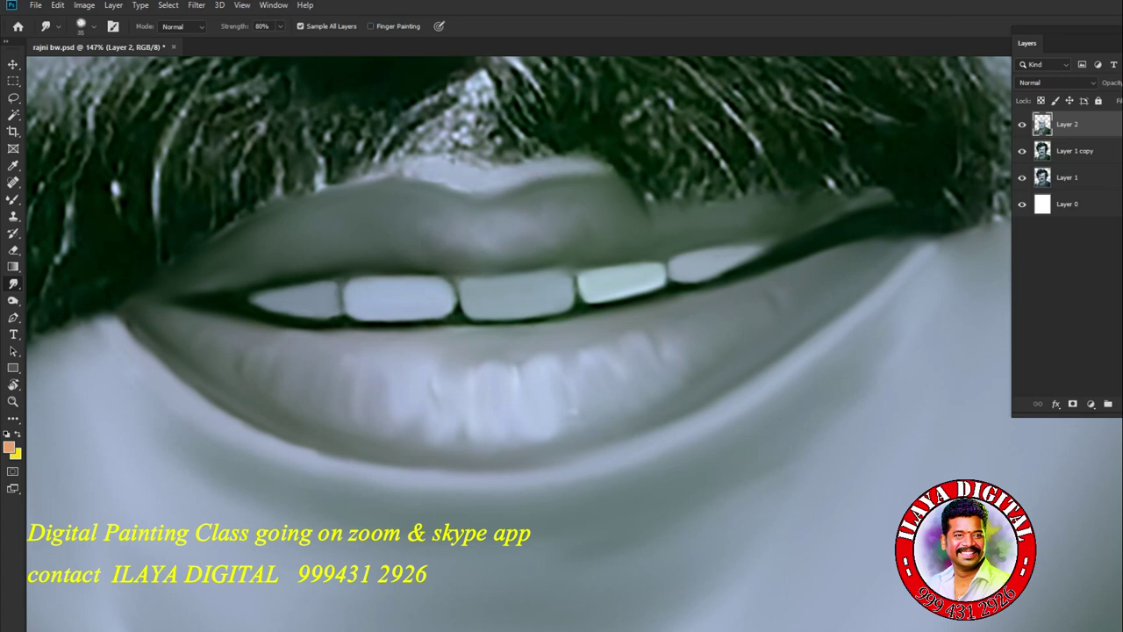
left_click_drag(408, 179, 465, 189)
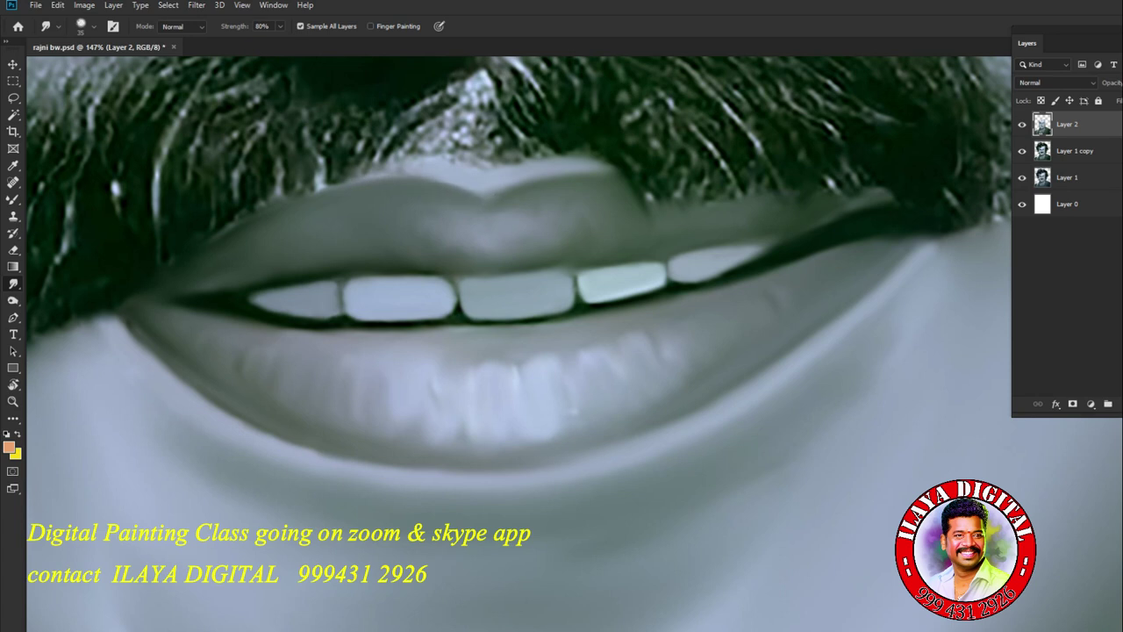
- Set the blend mode of the empty Layer 3 above Layer 1 copy to Overlay
scroll(561, 342, "down", 6)
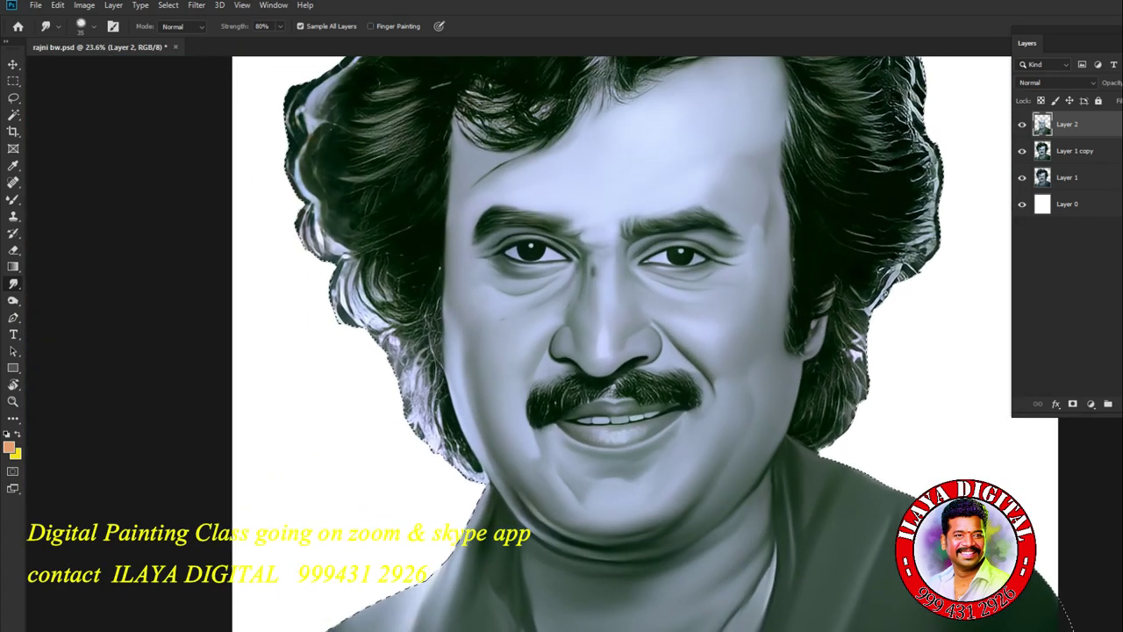
scroll(561, 342, "up", 3)
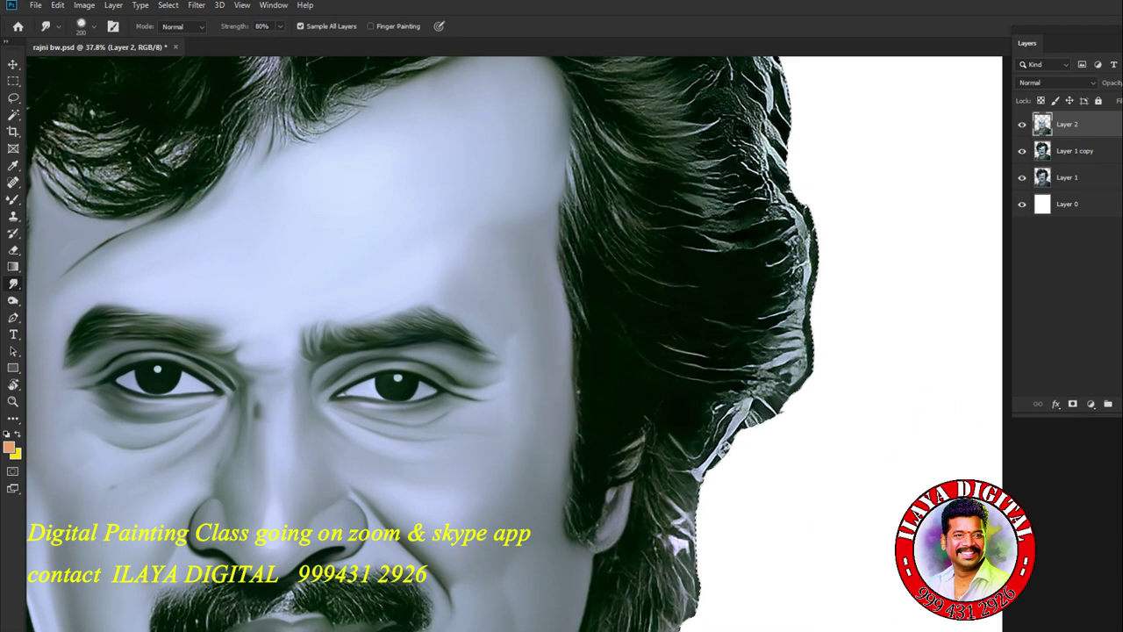
scroll(478, 470, "down", 2)
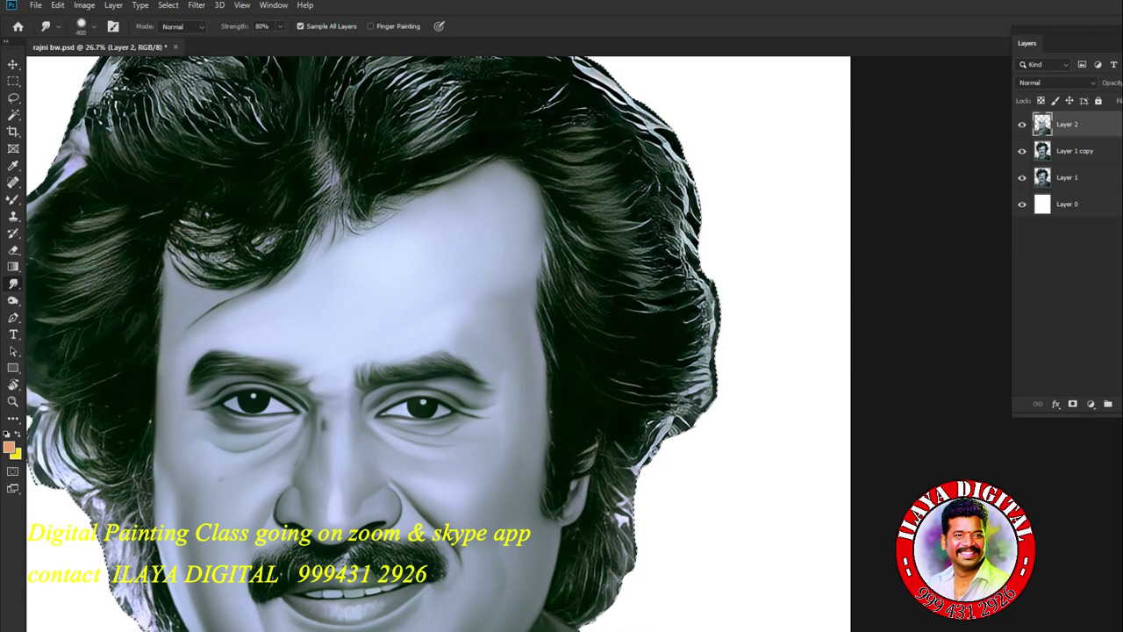
scroll(439, 342, "down", 2)
scroll(439, 343, "up", 1)
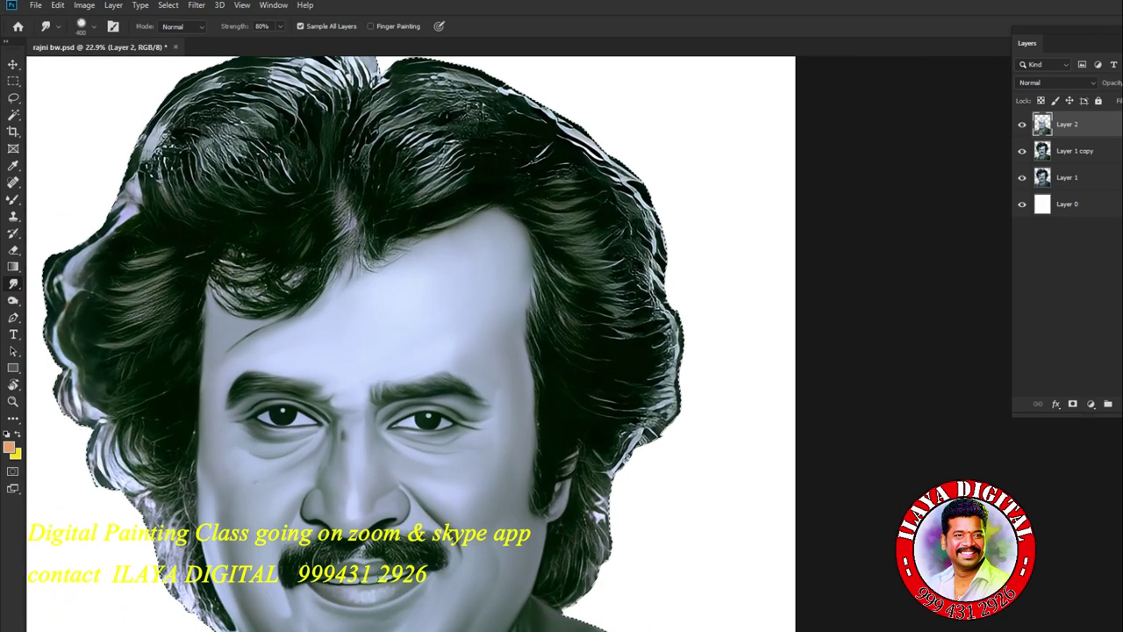
scroll(342, 570, "up", 6)
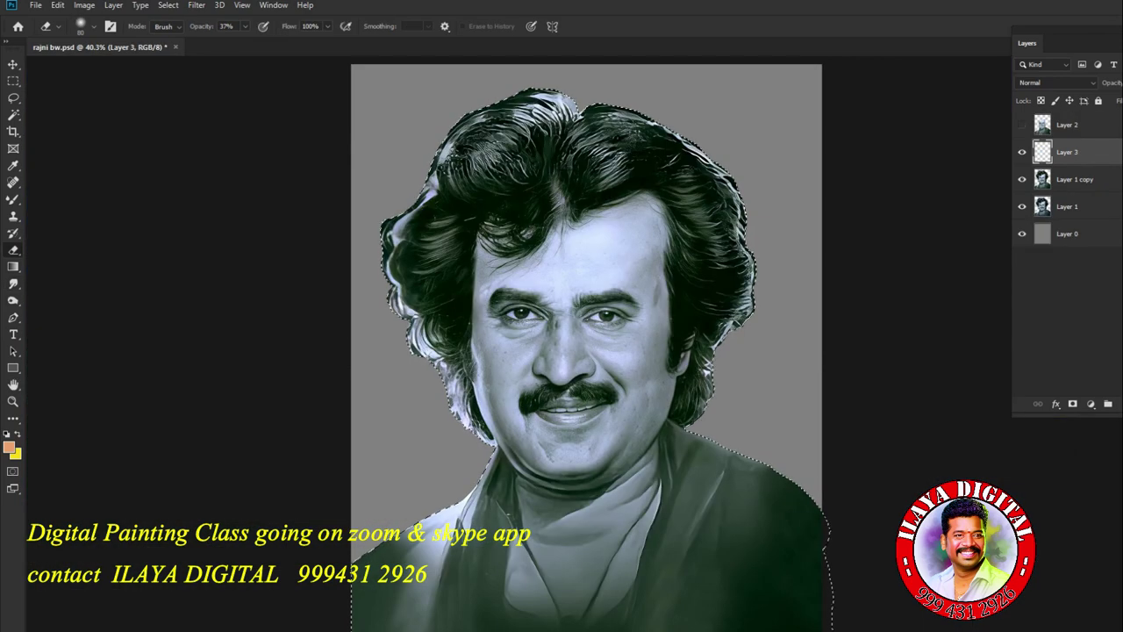
left_click(1056, 82)
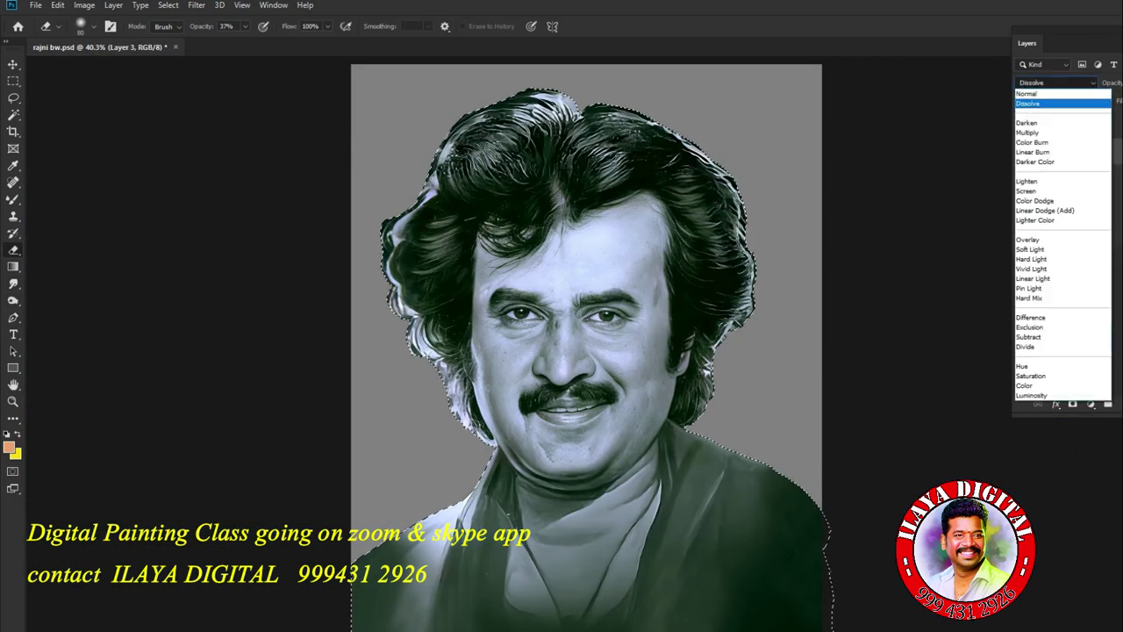
left_click(1042, 245)
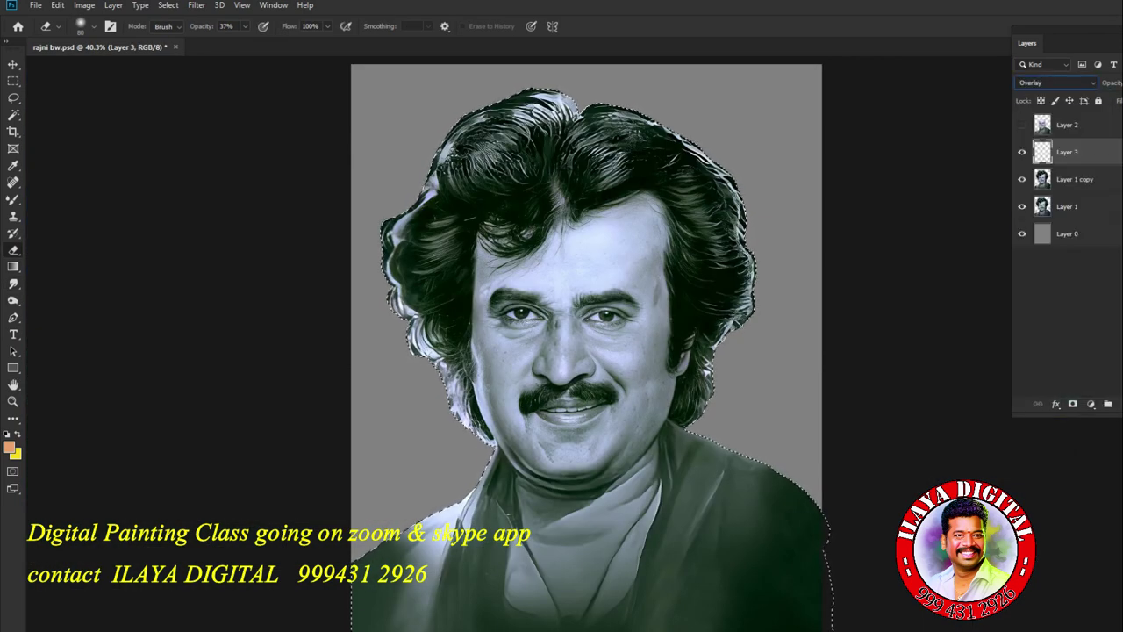
- Switch to the Brush tool with the soft 400 px tip and review its presets and brush settings
key("b")
right_click(241, 239)
right_click(13, 199)
left_click(52, 198)
right_click(321, 260)
right_click(372, 116)
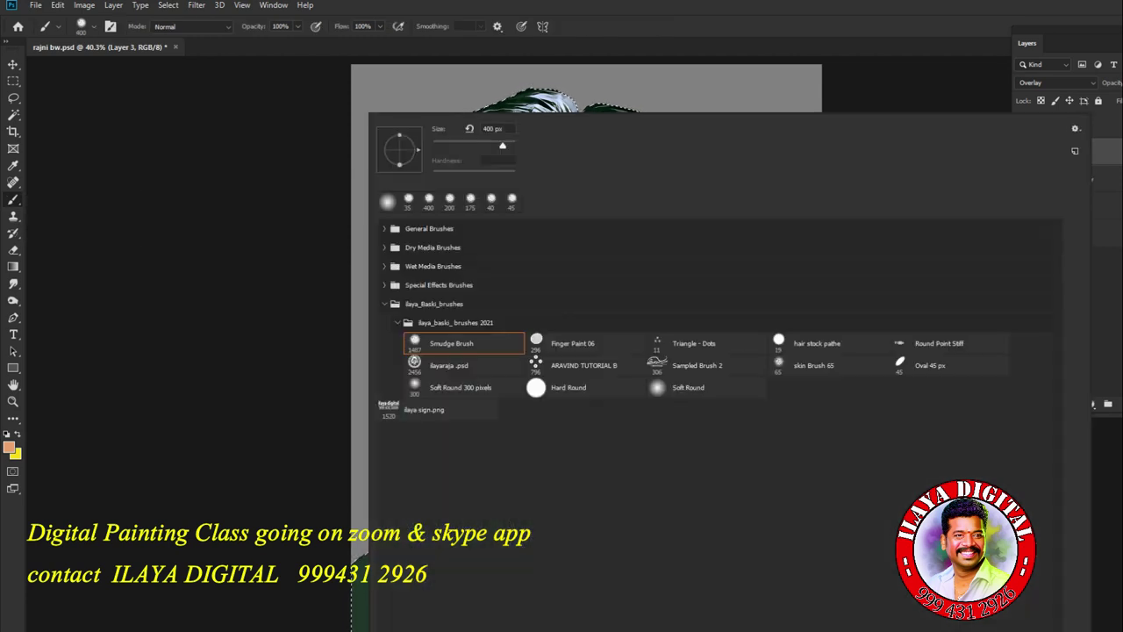
key("Escape")
key("F5")
key("F5")
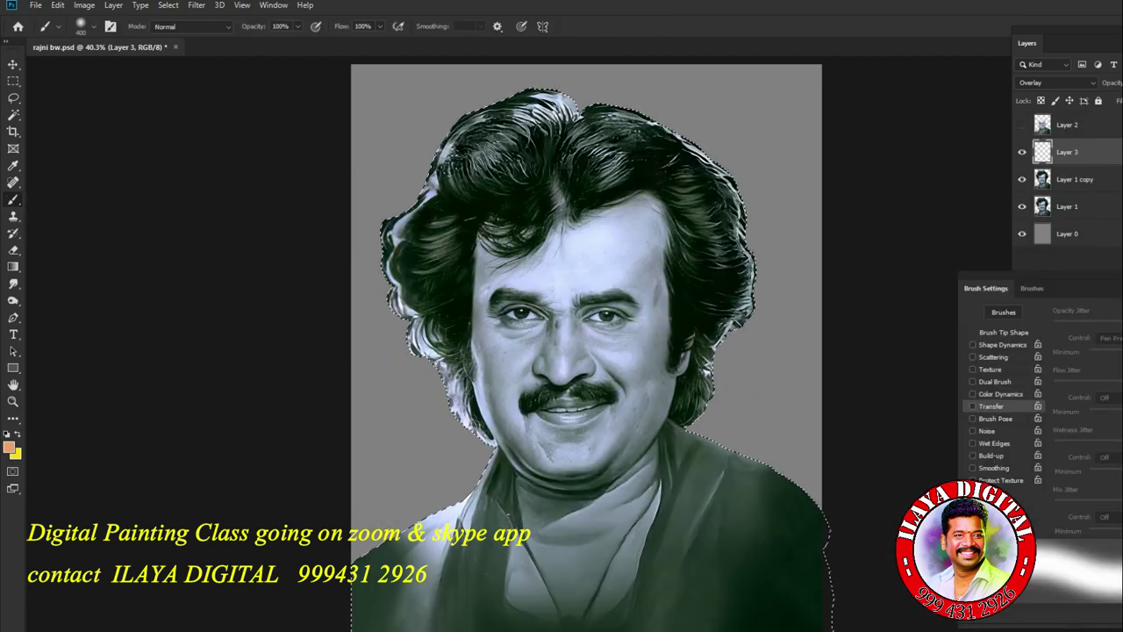
- Change the foreground colour to magenta
left_click(10, 448)
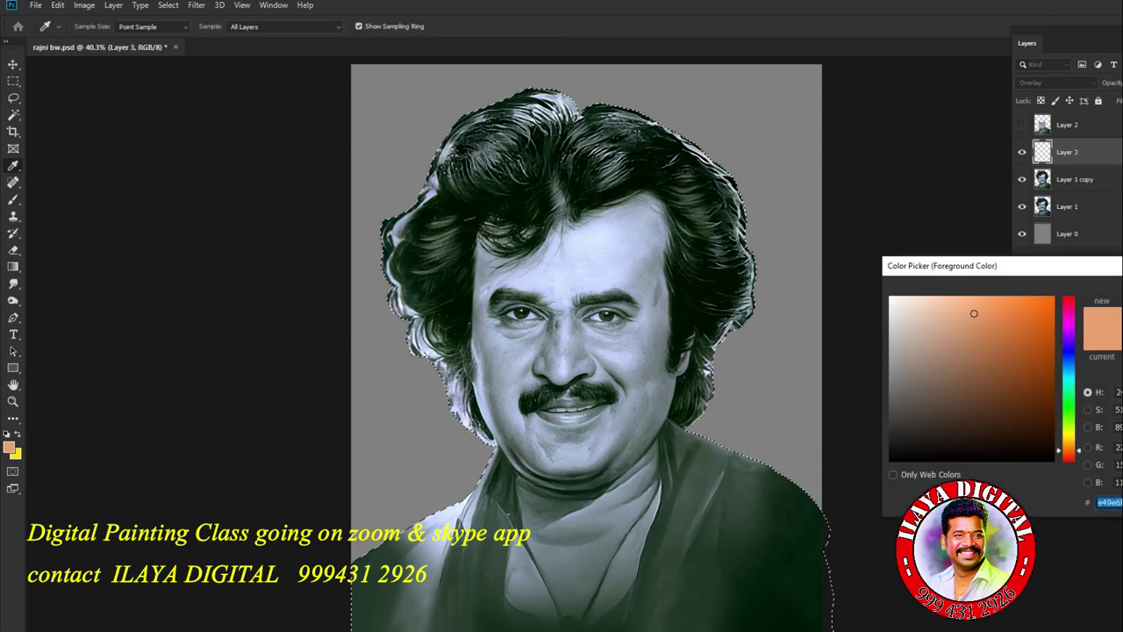
left_click_drag(1067, 358, 1068, 312)
key("Return")
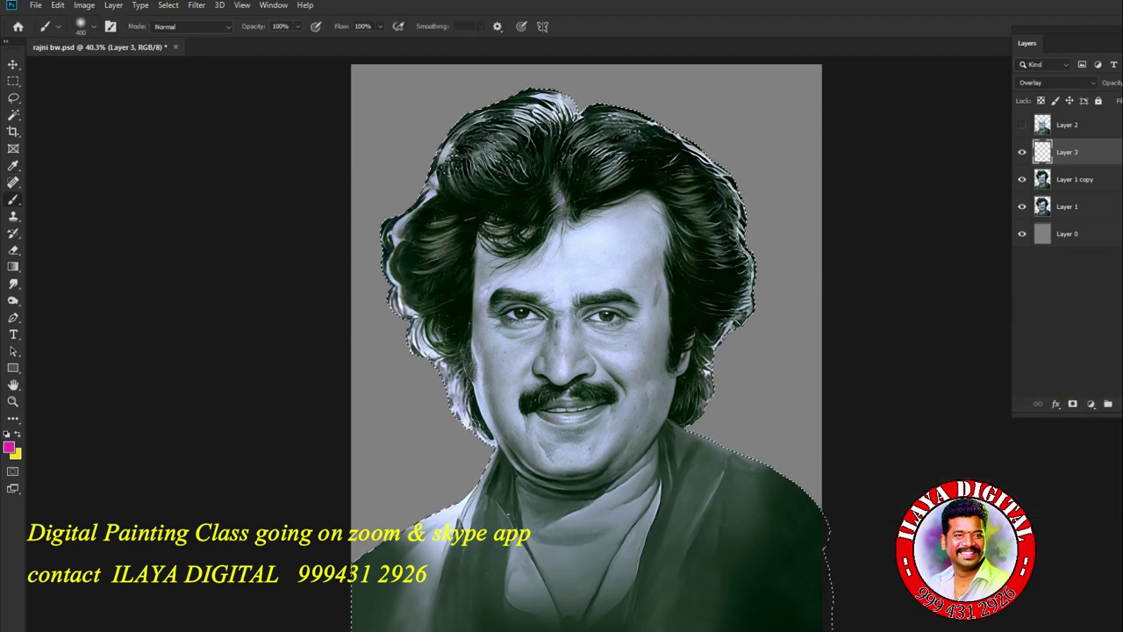
- Paint magenta over the hair's crown and right side and the right shoulder with a 700 px brush at 51% opacity
key("bracketright")
key("bracketright")
key("bracketright")
key("5")
key("1")
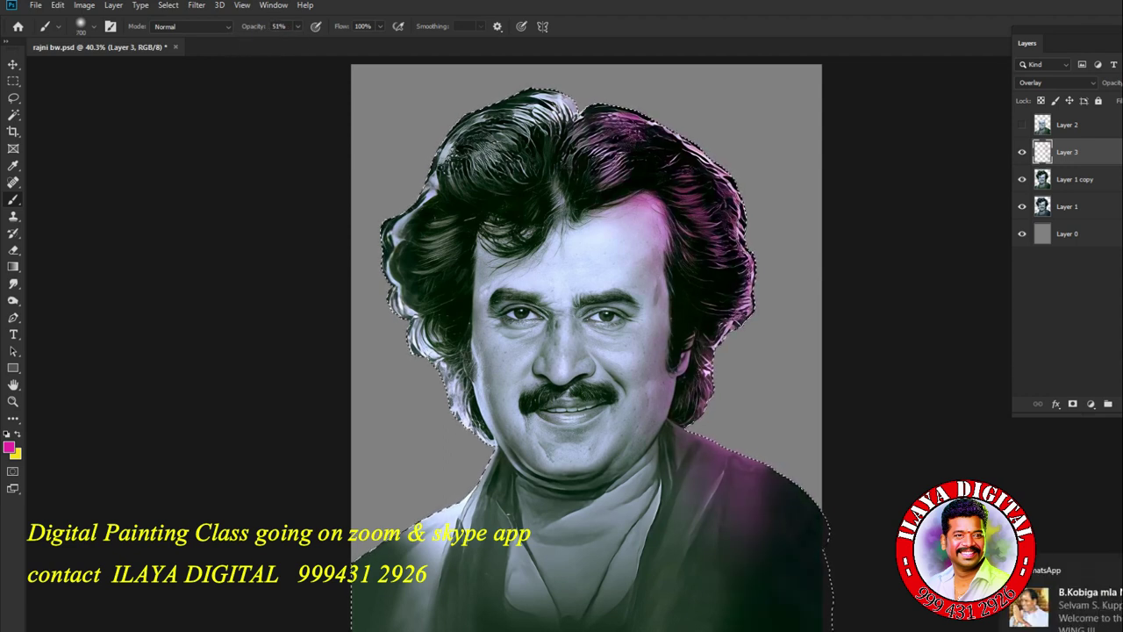
left_click_drag(505, 122, 561, 109)
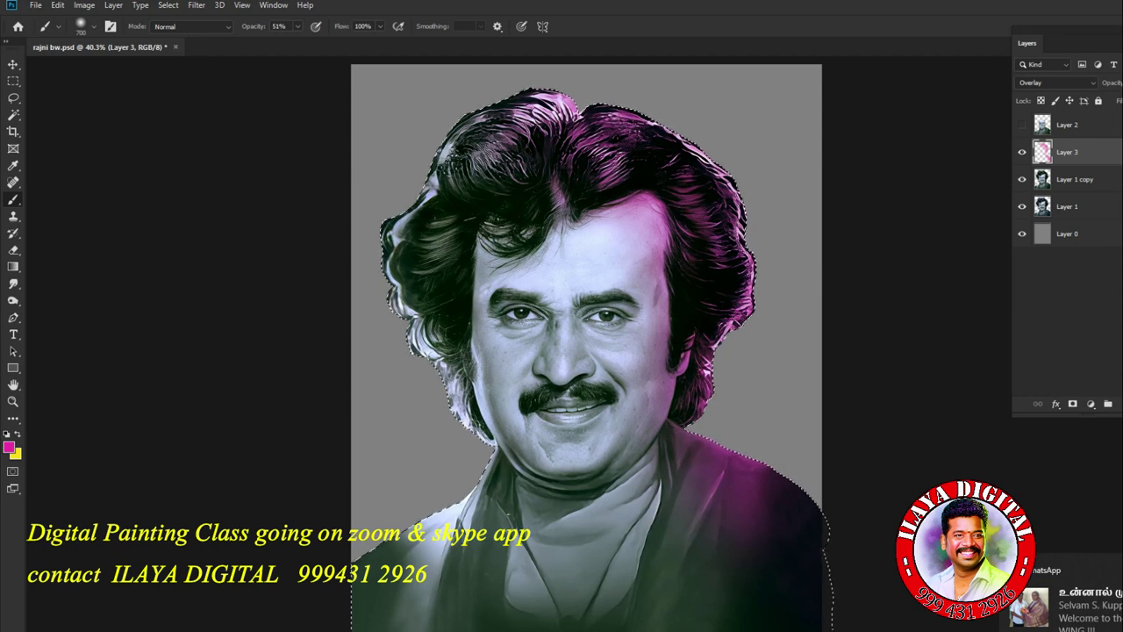
- Add an Overlay layer above Layer 3 and paint yellow over the hair and shoulder on the portrait's left side
key("ctrl+shift+alt+n")
left_click(1056, 83)
left_click(1052, 249)
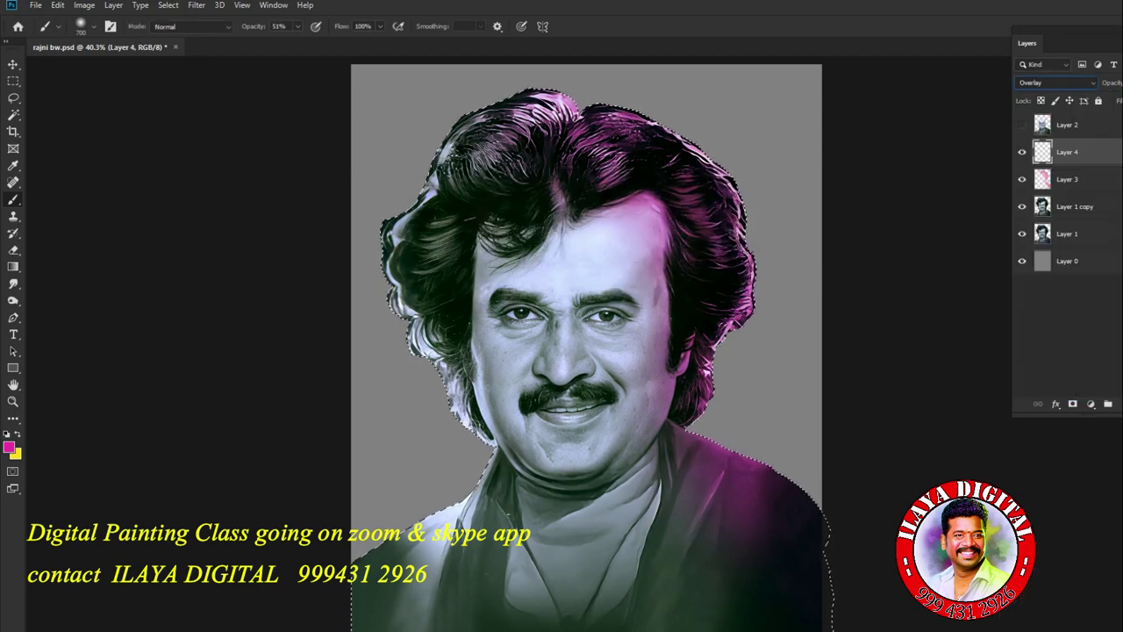
key("x")
left_click_drag(478, 121, 437, 162)
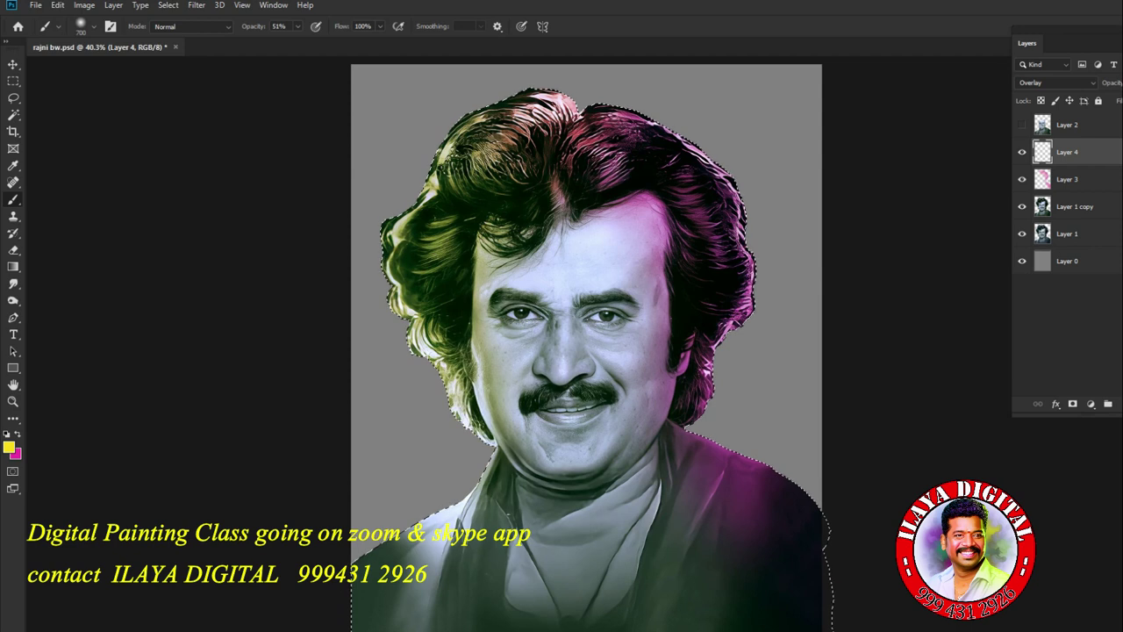
- Add another Overlay layer above Layer 4 and paint cyan over the top of the hair
key("ctrl+shift+alt+n")
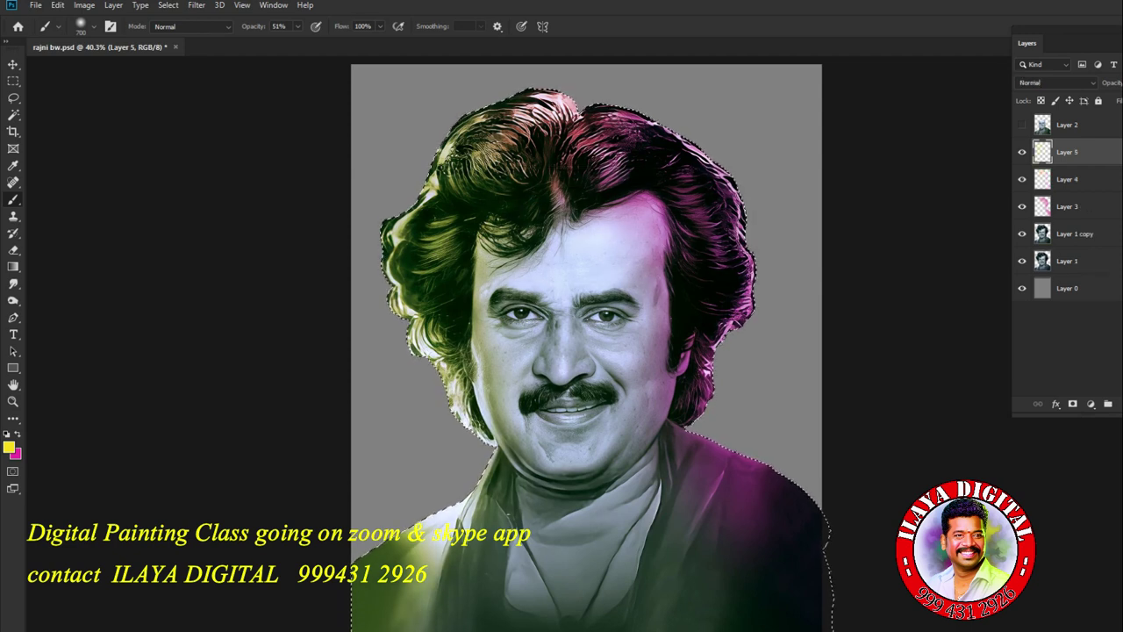
left_click(1057, 83)
left_click(1053, 248)
left_click(9, 448)
left_click(1068, 383)
left_click(1026, 310)
key("Return")
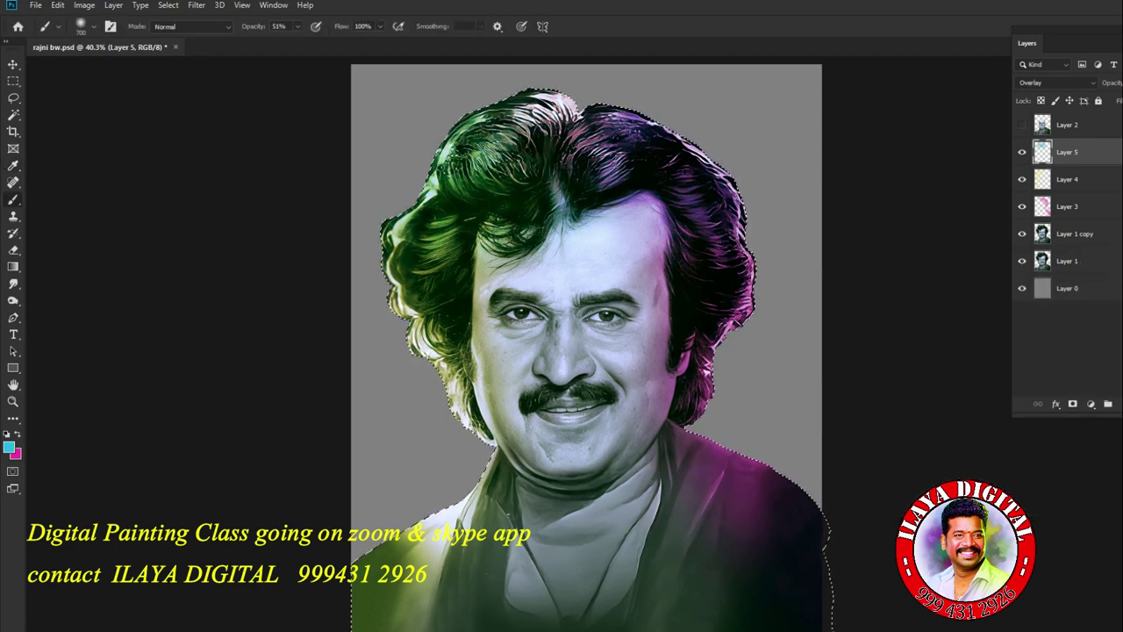
- Strengthen the hair on the portrait's left side with yellow-green on Layer 4
left_click(1067, 179)
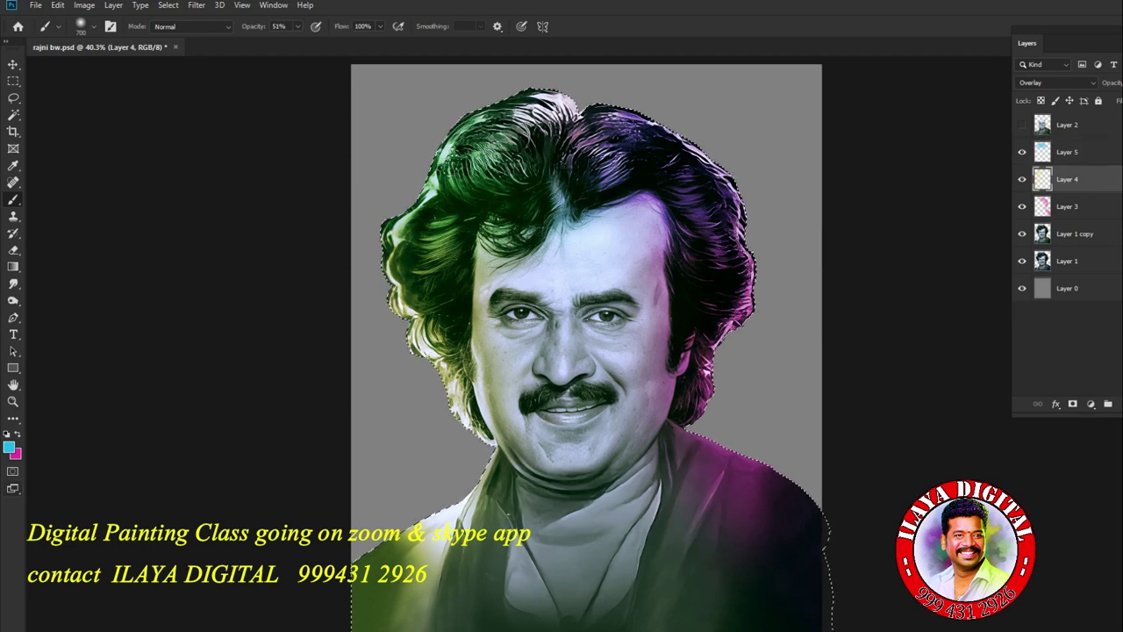
left_click(9, 447)
left_click(1067, 433)
key("Return")
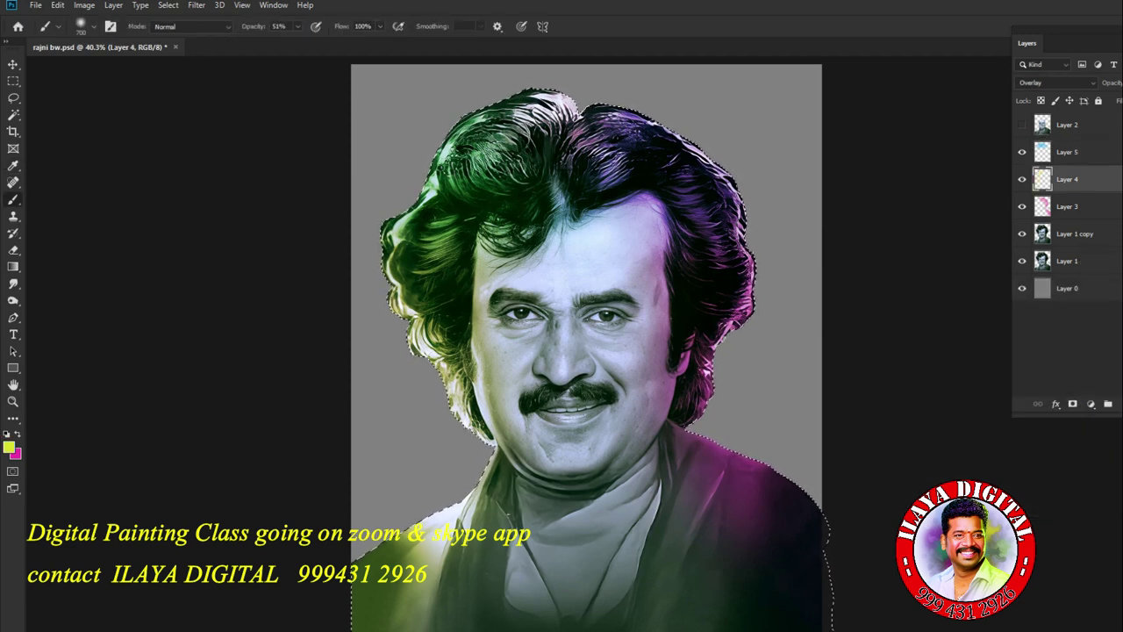
- Tint the crown of the hair with blue on Layer 5
left_click(1067, 152)
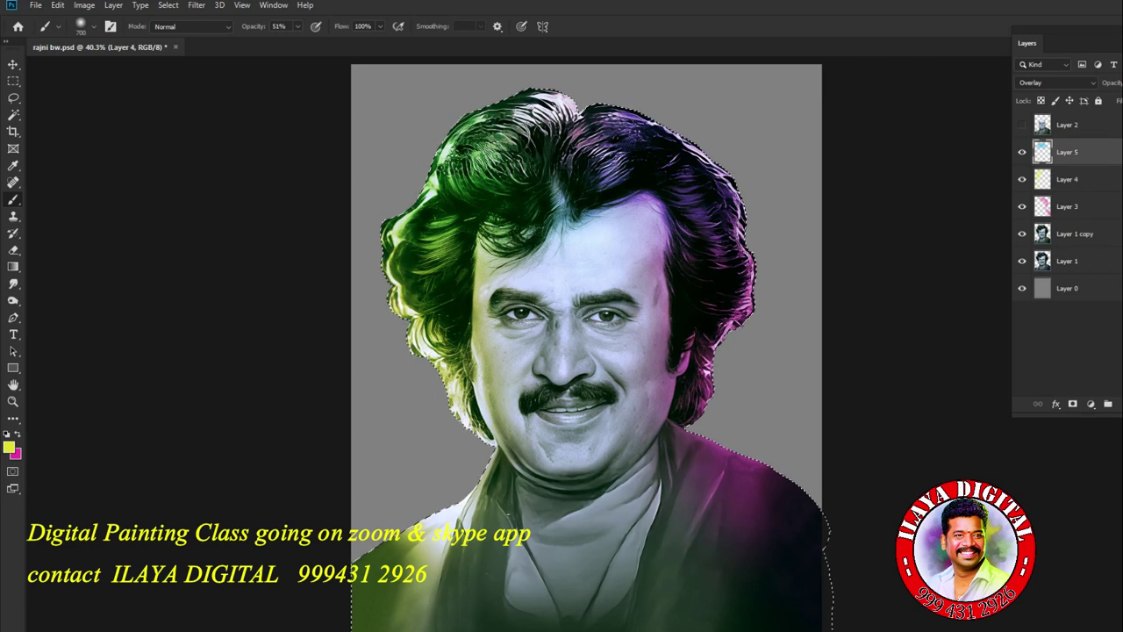
left_click(8, 448)
left_click(1067, 355)
key("Return")
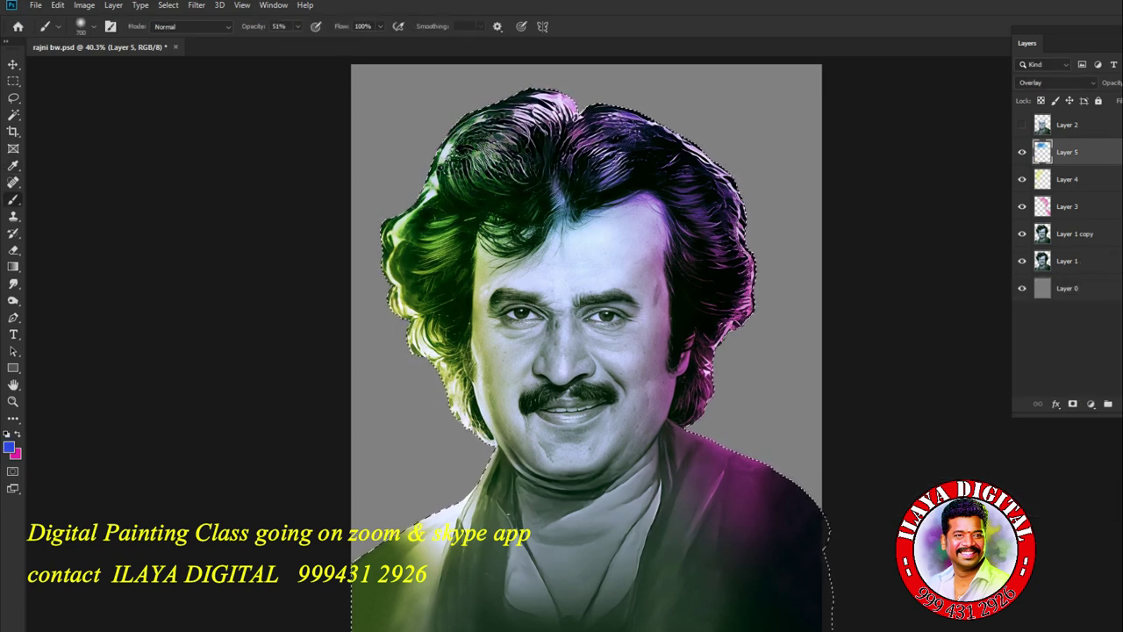
- Group Layer 1 copy with Layers 3, 4 and 5, and duplicate the group
left_click(1067, 206, "shift")
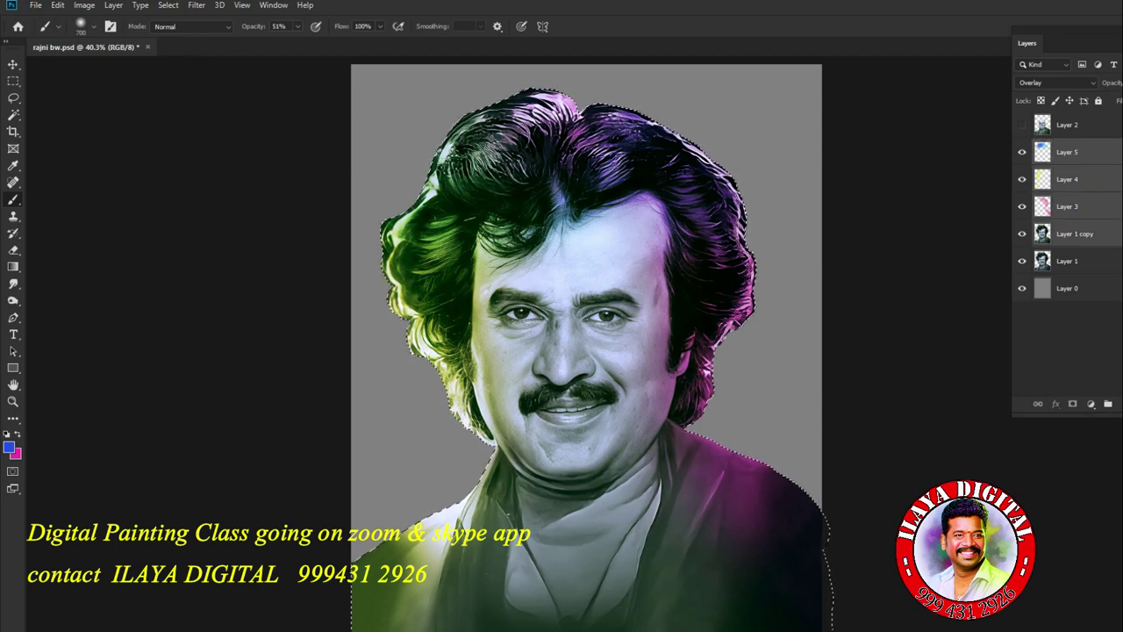
key("ctrl+g")
key("ctrl+j")
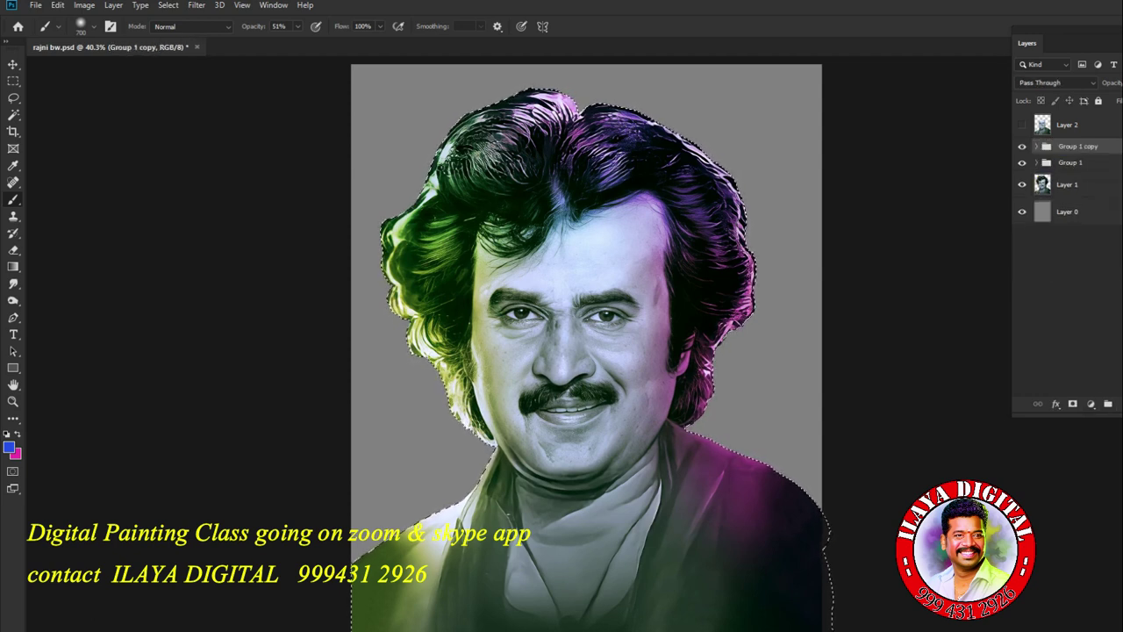
- Hide the original group, merge its copy into one layer and show the smudged Layer 2 again
left_click(1021, 162)
key("ctrl+e")
left_click(1021, 125)
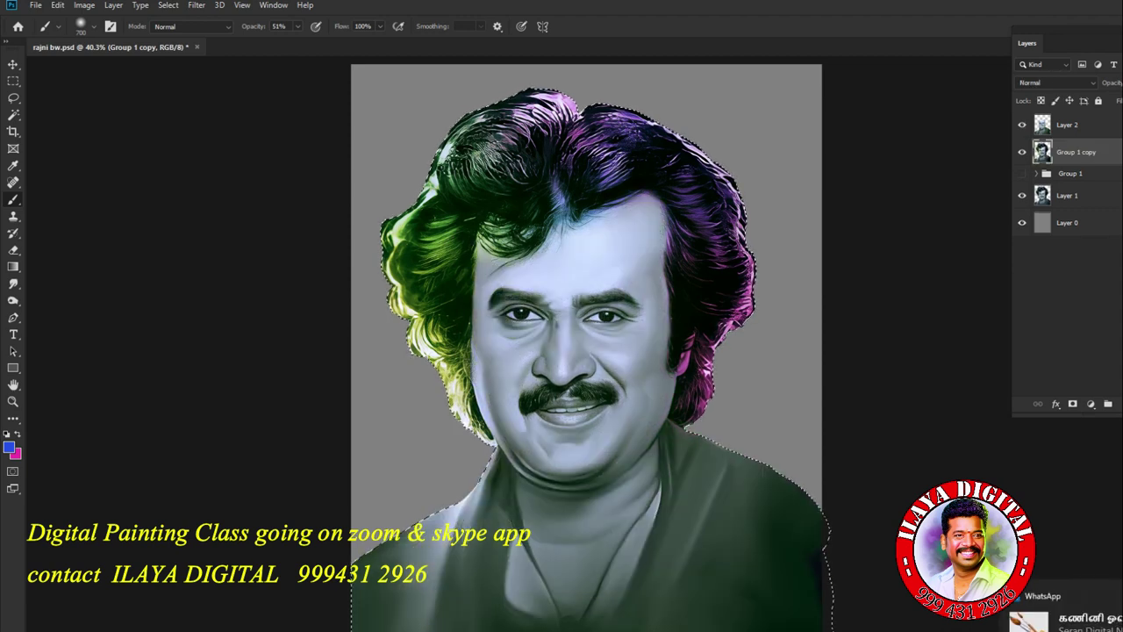
- Compare the portrait with the merged colour layer hidden and shown
scroll(588, 289, "up", 5)
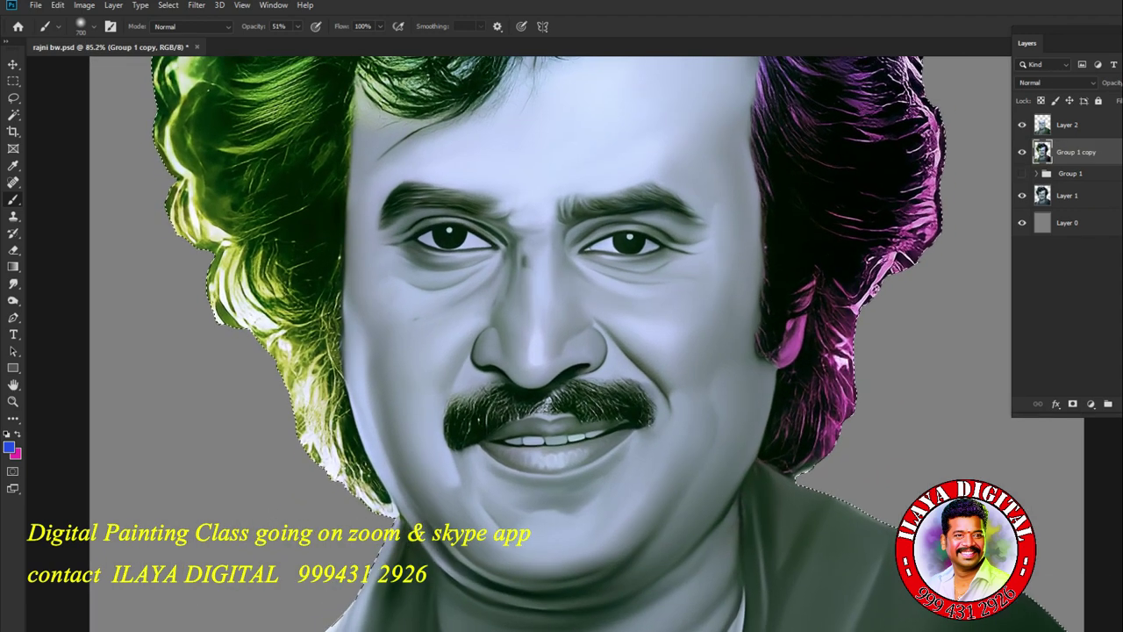
scroll(754, 351, "up", 1)
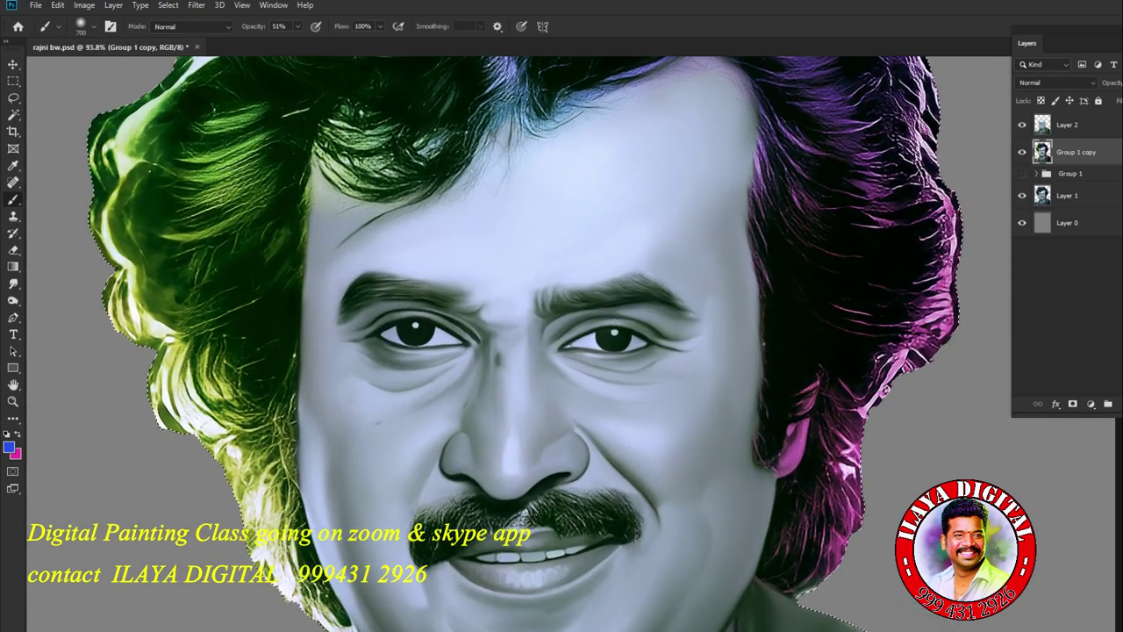
left_click(1021, 151)
scroll(614, 333, "down", 3)
left_click(1021, 152)
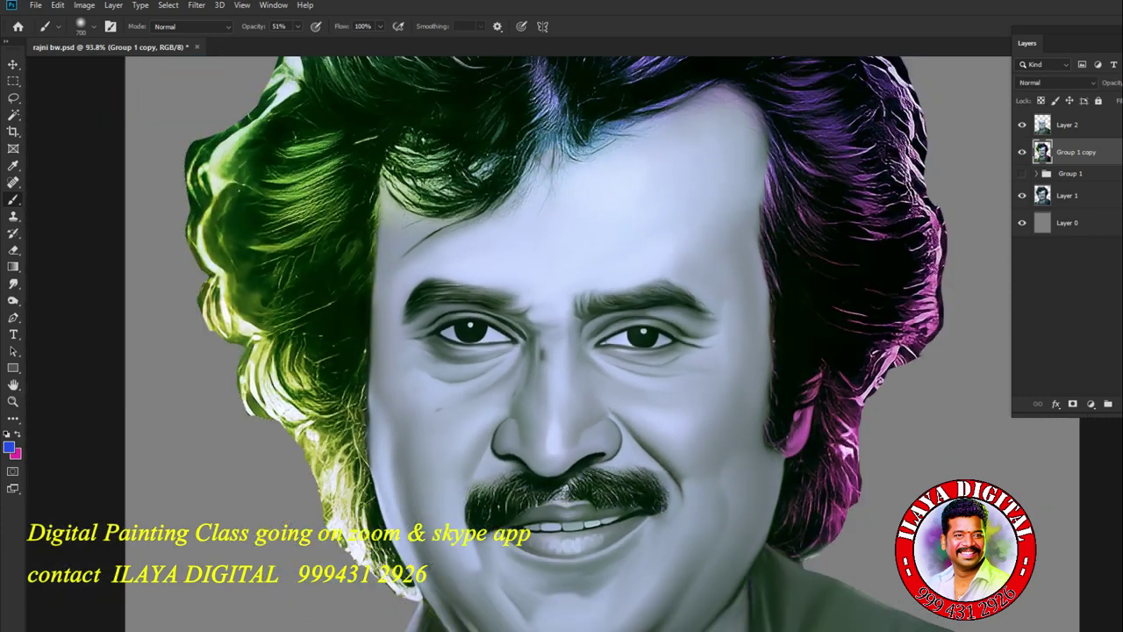
- Add a new empty layer above Layer 2
left_click(1065, 124)
key("ctrl+shift+n")
key("Return")
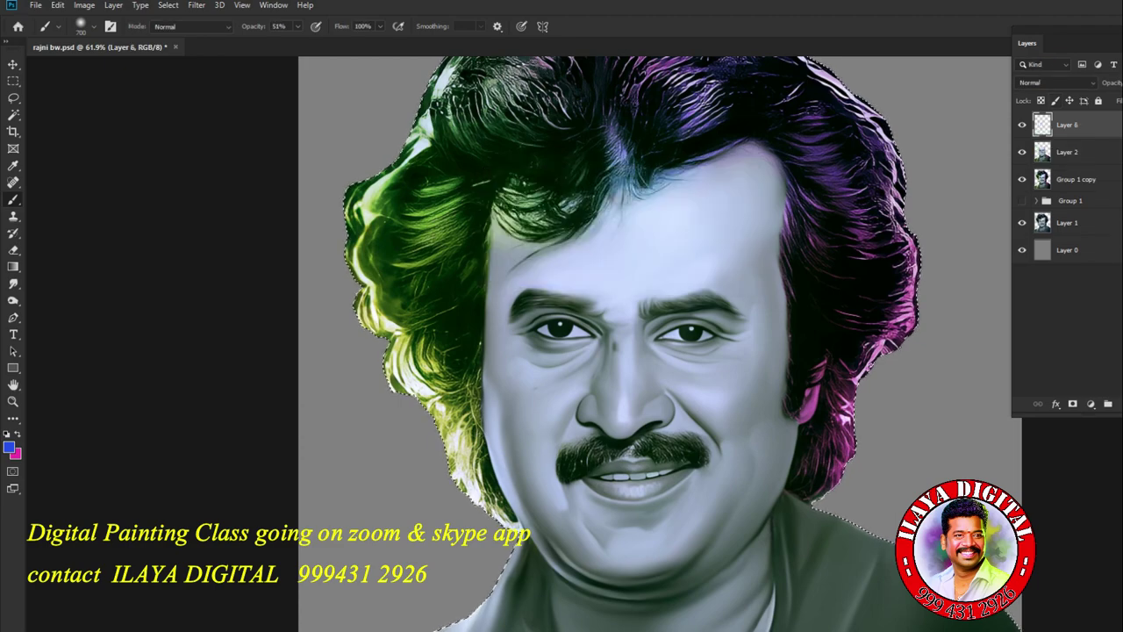
- Switch to the Smudge tool with the 11 px Triangle - Dots brush for working on the hair
scroll(561, 342, "up", 3)
scroll(562, 342, "down", 5)
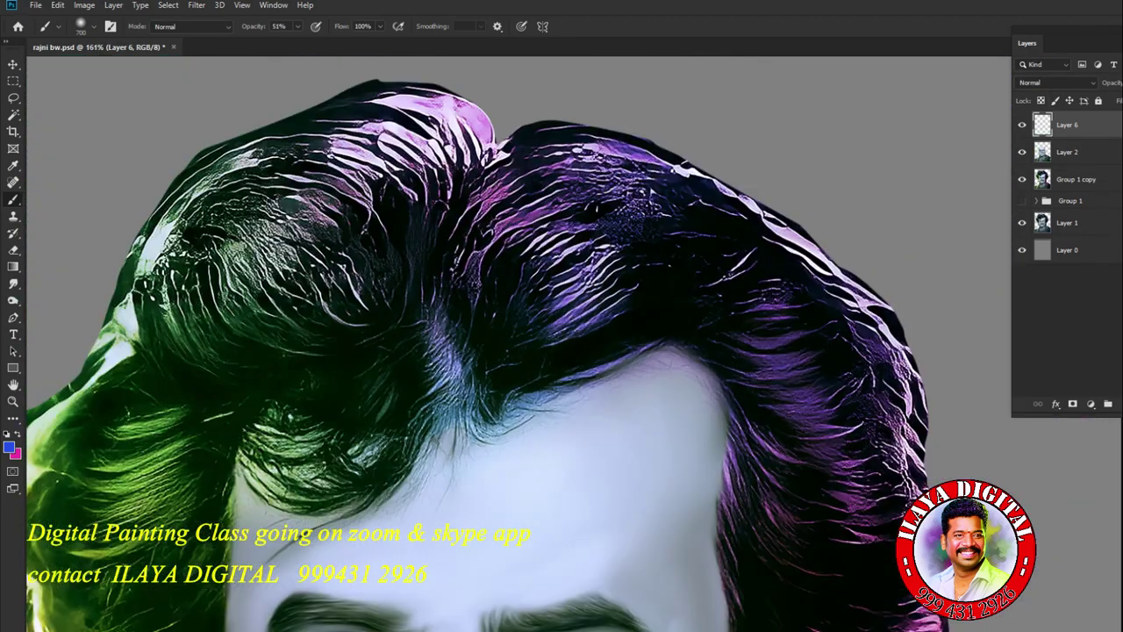
scroll(789, 219, "up", 4)
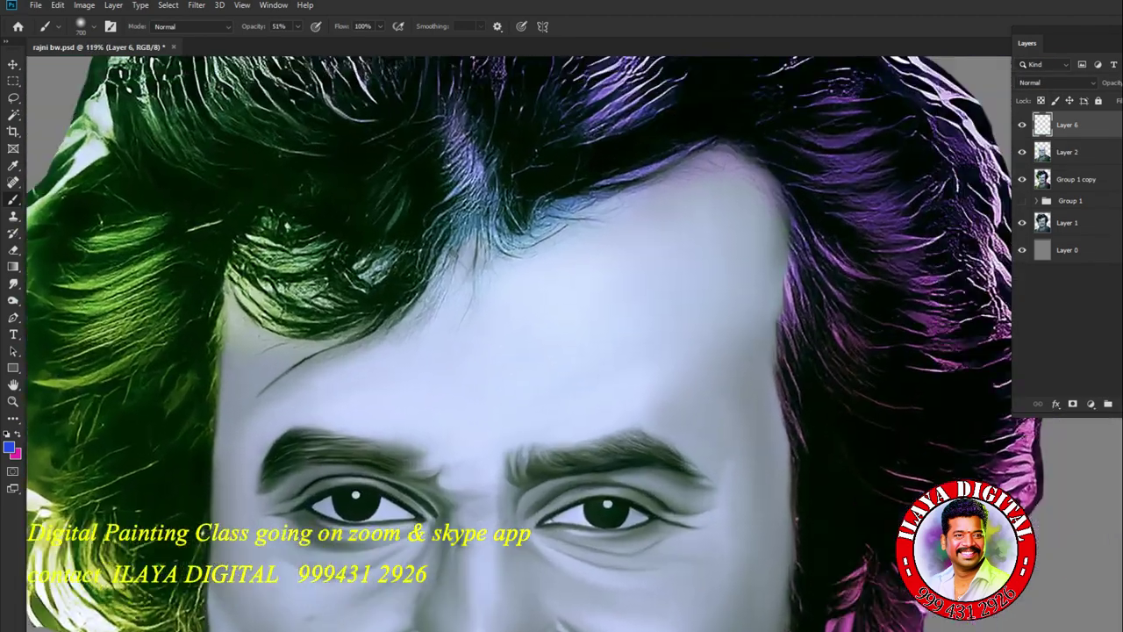
key("r")
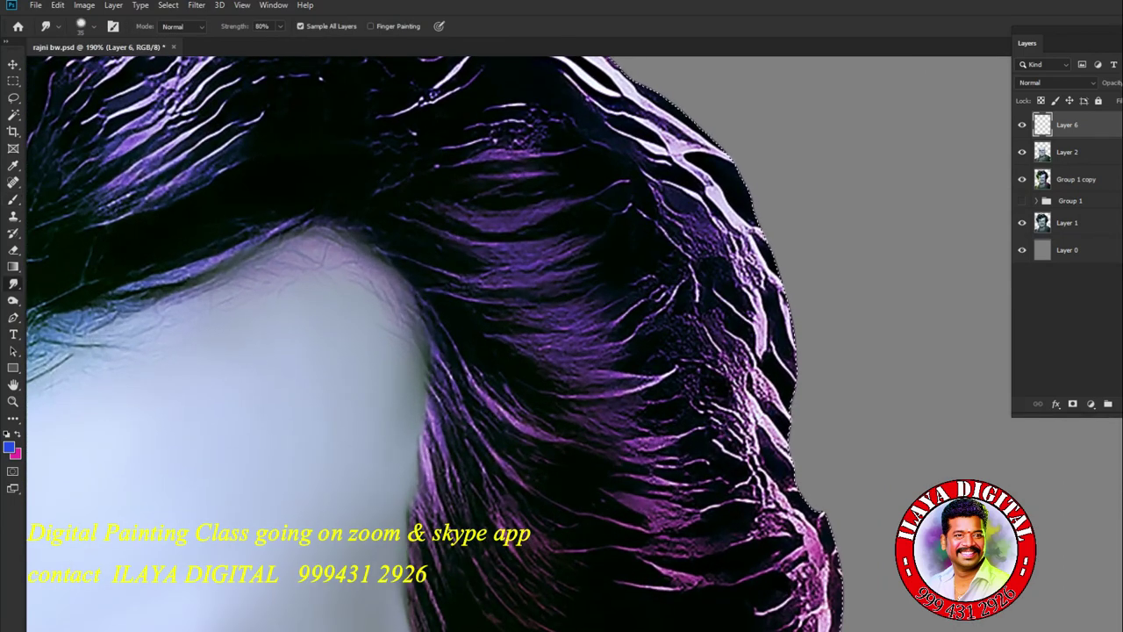
right_click(496, 114)
left_click(807, 343)
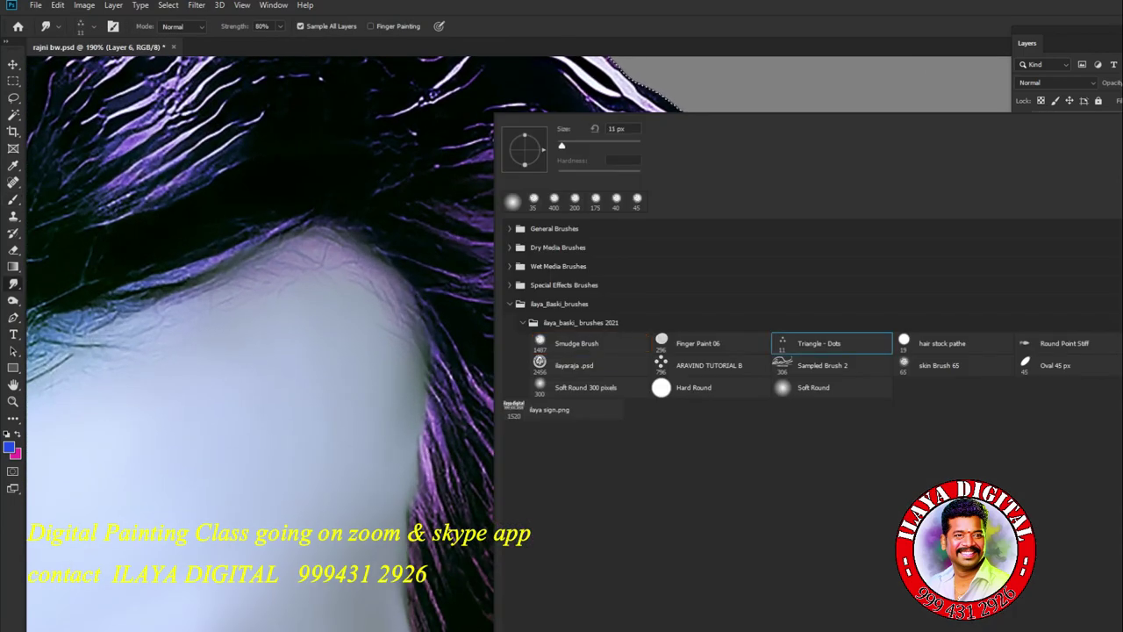
- Smudge the purple hair strands beside the temple into smooth curves on Layer 6, using the brush at 25 px and 80% strength
key("Return")
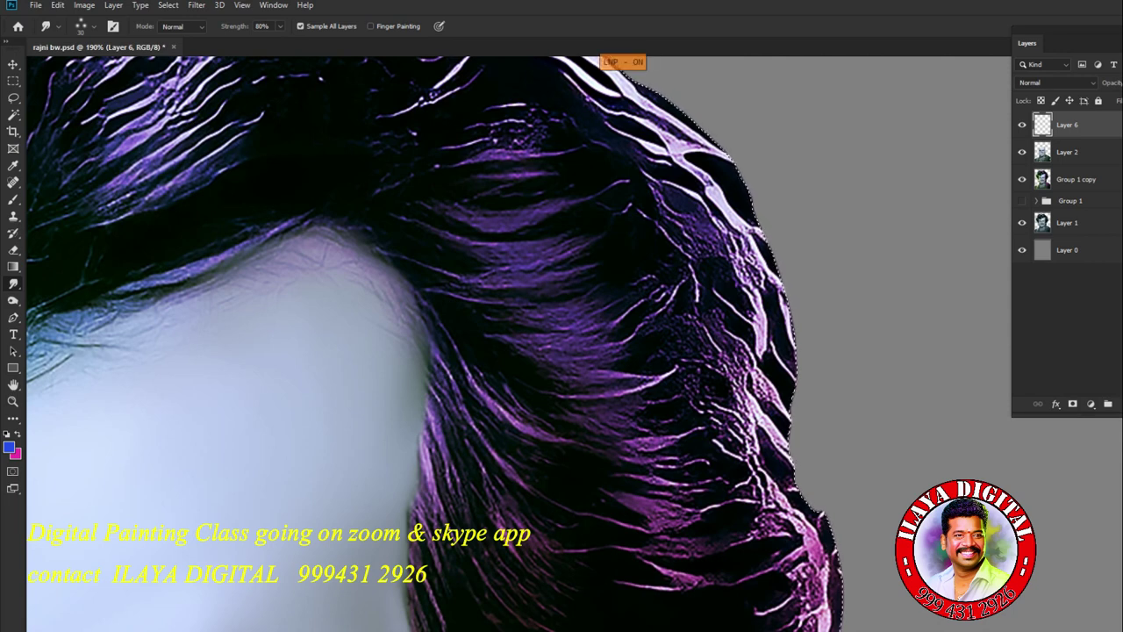
key("r")
left_click_drag(614, 219, 675, 290)
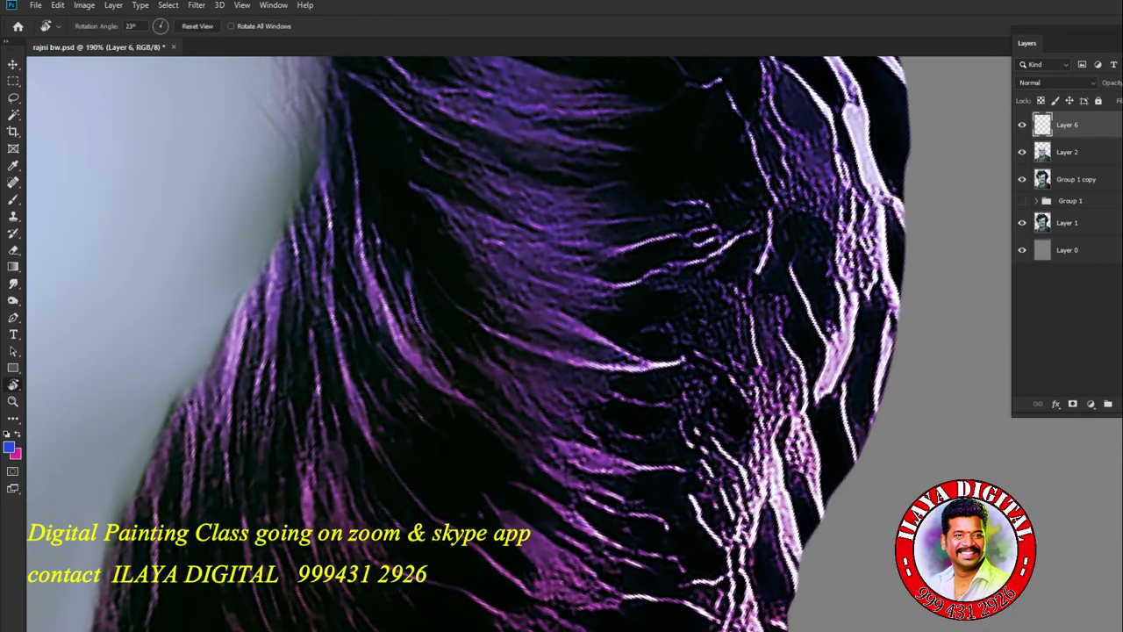
scroll(562, 342, "up", 2)
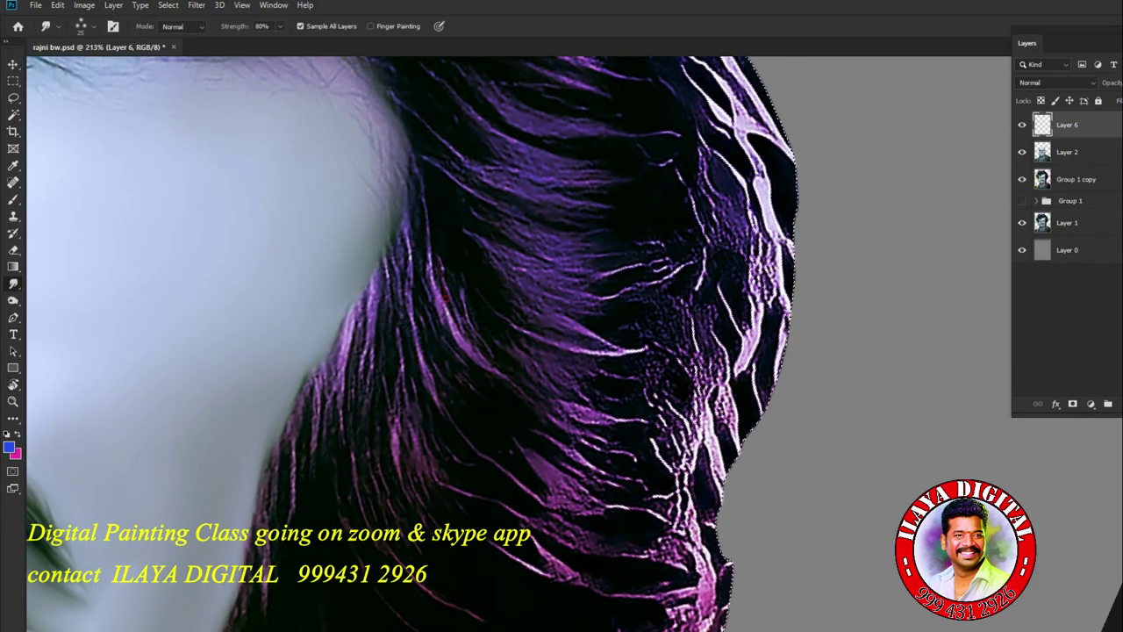
left_click_drag(430, 255, 597, 434)
left_click_drag(434, 289, 579, 491)
left_click_drag(412, 316, 562, 526)
mouse_move(452, 303)
left_mouse_down()
mouse_move(539, 414)
mouse_move(605, 403)
left_mouse_up()
left_click_drag(480, 282, 632, 399)
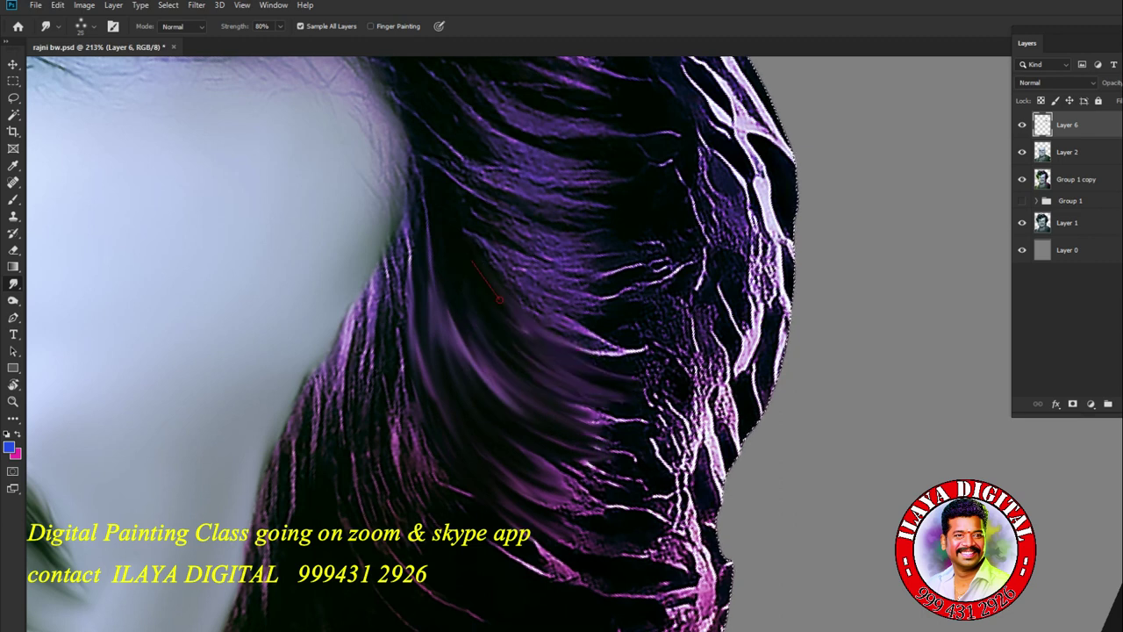
left_click_drag(463, 248, 649, 355)
left_click_drag(478, 224, 671, 276)
left_click_drag(478, 189, 667, 280)
left_click_drag(491, 263, 649, 325)
- Smudge the darker purple and magenta strands from the temple down through the middle of the side hair
left_click_drag(400, 250, 478, 522)
left_click_drag(403, 324, 544, 574)
left_click_drag(408, 268, 557, 539)
left_click_drag(443, 307, 636, 530)
mouse_move(456, 329)
left_mouse_down()
mouse_move(636, 469)
mouse_move(654, 509)
left_mouse_up()
left_click_drag(491, 394, 553, 237)
mouse_move(535, 299)
left_mouse_down()
mouse_move(478, 166)
mouse_move(561, 359)
left_mouse_up()
left_click_drag(439, 228, 500, 333)
mouse_move(430, 202)
left_mouse_down()
mouse_move(434, 272)
mouse_move(439, 256)
left_mouse_up()
left_click_drag(491, 114, 526, 259)
left_click_drag(518, 171, 706, 329)
left_click_drag(605, 202, 720, 289)
left_click_drag(702, 614, 539, 496)
left_click_drag(461, 439, 570, 517)
left_click_drag(474, 474, 597, 561)
left_click_drag(465, 395, 605, 526)
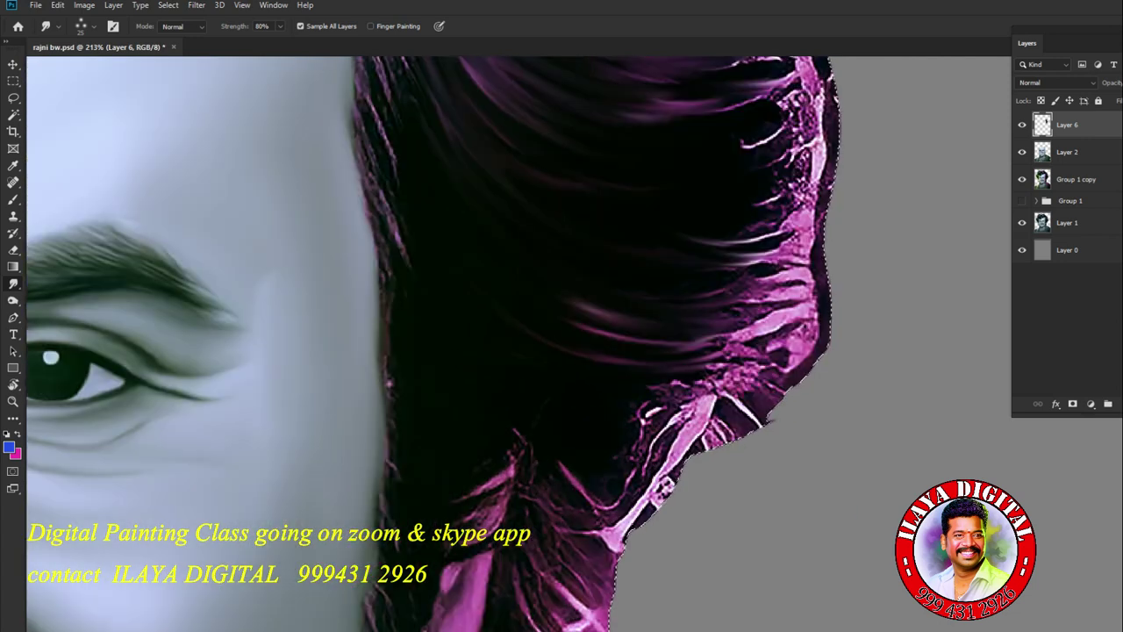
- Rotate the canvas and smudge the bright pink strands at the lower outer bulge of the side hair into long curves
key("r")
left_click_drag(614, 386, 527, 339)
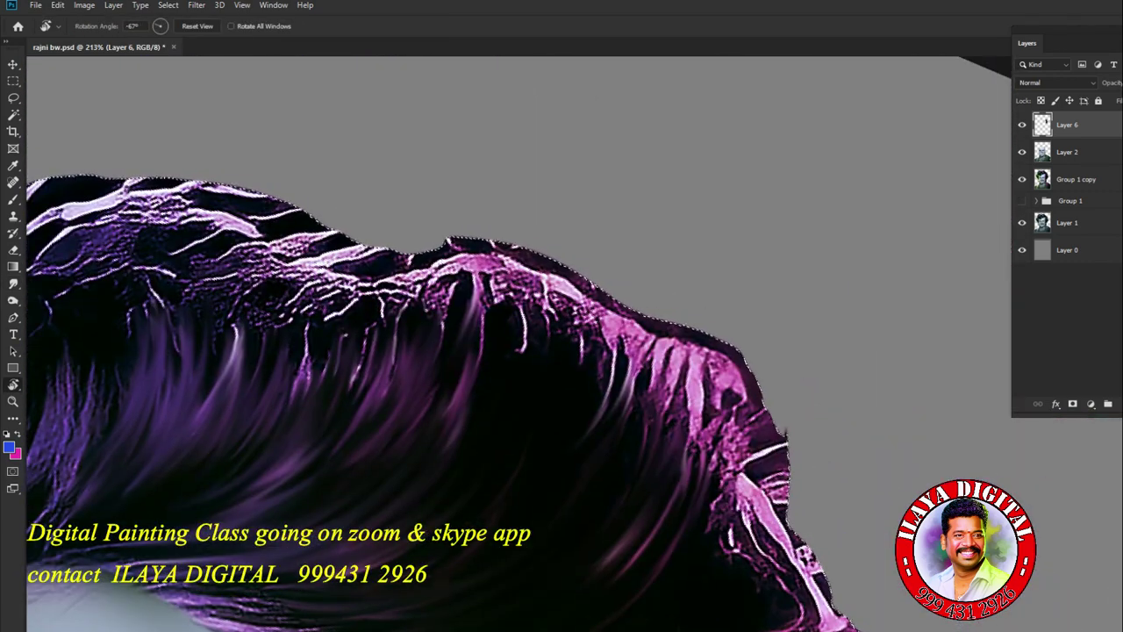
key("shift+r")
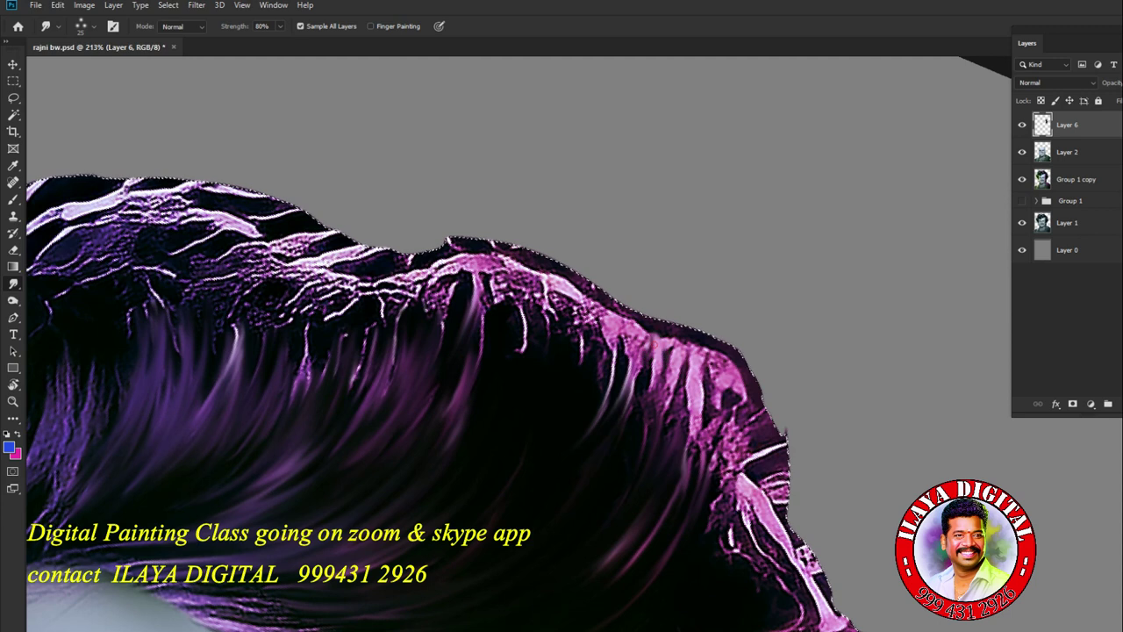
left_click_drag(653, 347, 636, 492)
left_click_drag(665, 367, 675, 505)
mouse_move(675, 394)
left_mouse_down()
mouse_move(693, 548)
mouse_move(715, 544)
left_mouse_up()
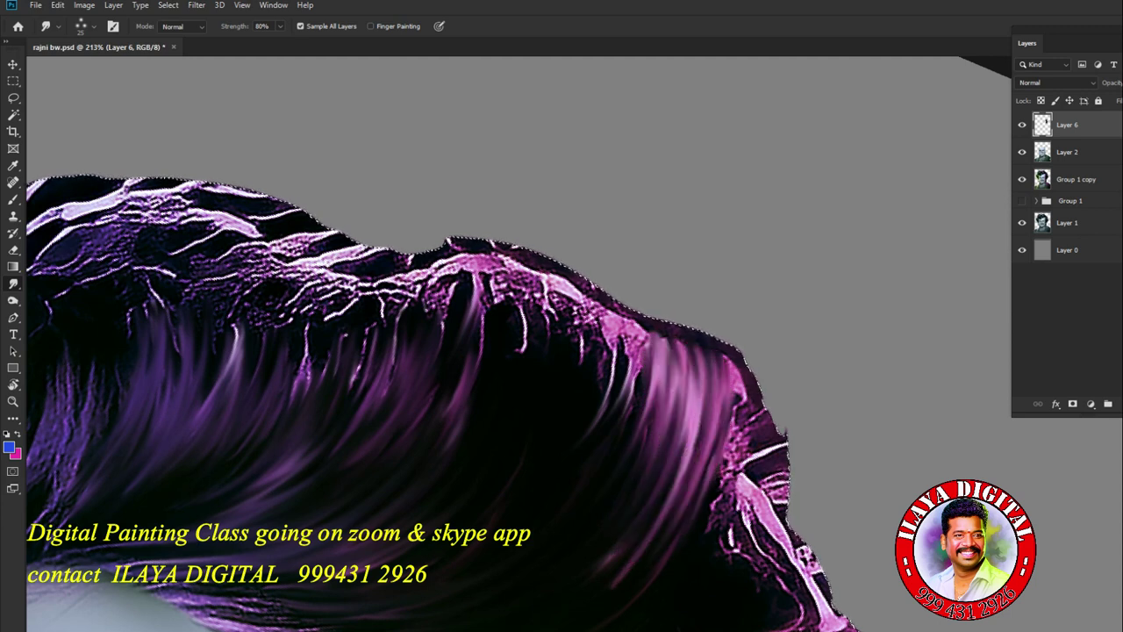
left_click_drag(728, 351, 737, 549)
left_click_drag(702, 369, 707, 539)
left_click_drag(741, 377, 745, 583)
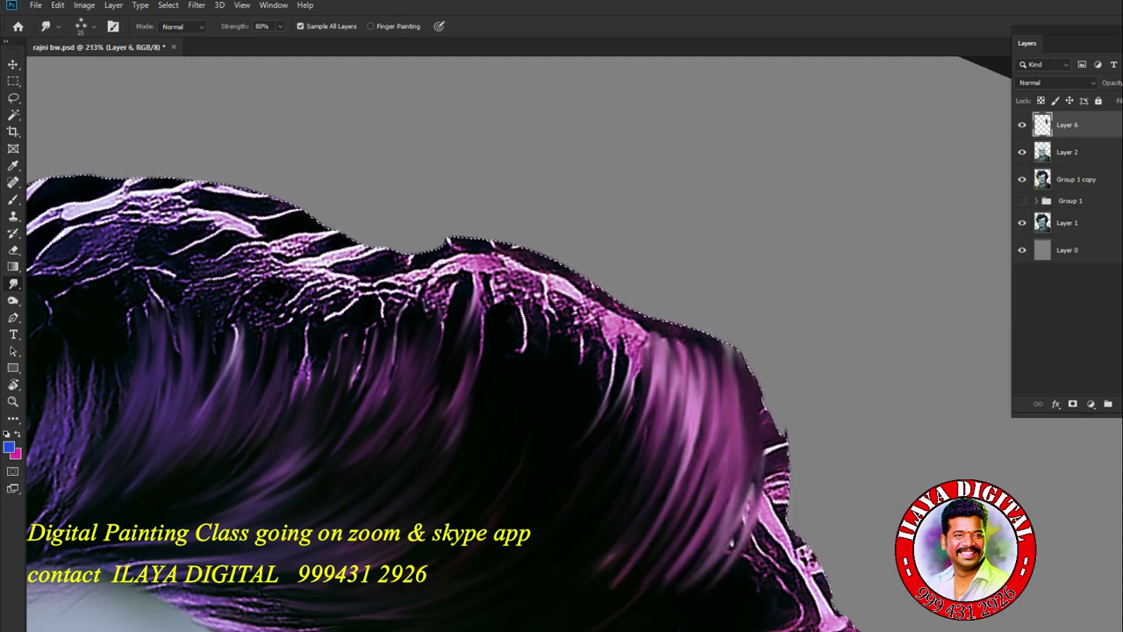
- Smudge the magenta strands inward from the outer hair outline, between the notch and the pink bulge
left_click_drag(478, 250, 483, 439)
left_click_drag(518, 254, 531, 395)
left_click_drag(552, 264, 561, 399)
mouse_move(579, 281)
left_mouse_down()
mouse_move(592, 452)
mouse_move(606, 474)
left_mouse_up()
mouse_move(614, 303)
left_mouse_down()
mouse_move(625, 496)
mouse_move(654, 518)
left_mouse_up()
mouse_move(395, 263)
left_mouse_down()
mouse_move(399, 395)
mouse_move(419, 386)
left_mouse_up()
mouse_move(434, 250)
left_mouse_down()
mouse_move(443, 369)
mouse_move(478, 382)
left_mouse_up()
mouse_move(478, 254)
left_mouse_down()
mouse_move(487, 412)
mouse_move(414, 421)
left_mouse_up()
mouse_move(456, 285)
left_mouse_down()
mouse_move(469, 350)
mouse_move(527, 395)
mouse_move(465, 408)
left_mouse_up()
left_click_drag(500, 285, 526, 351)
left_click_drag(605, 365, 614, 393)
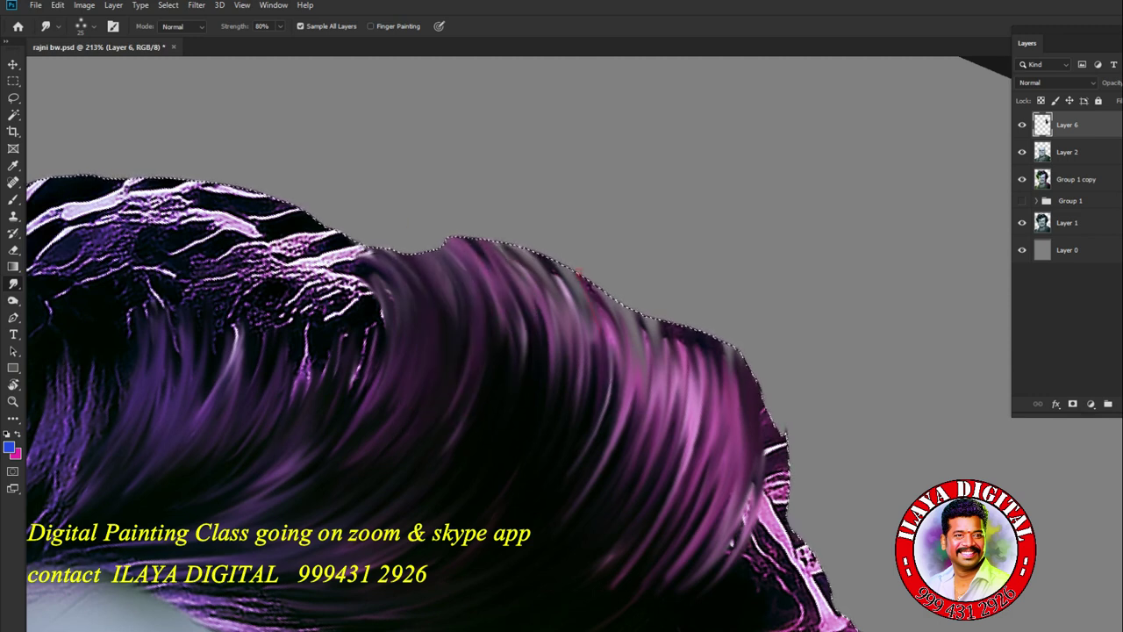
- Blend the greyish and pink streaks along the outer edge of the side hair and smooth the remaining bulge highlights
left_click_drag(561, 309, 561, 391)
left_click_drag(658, 365, 658, 442)
left_click_drag(614, 365, 614, 430)
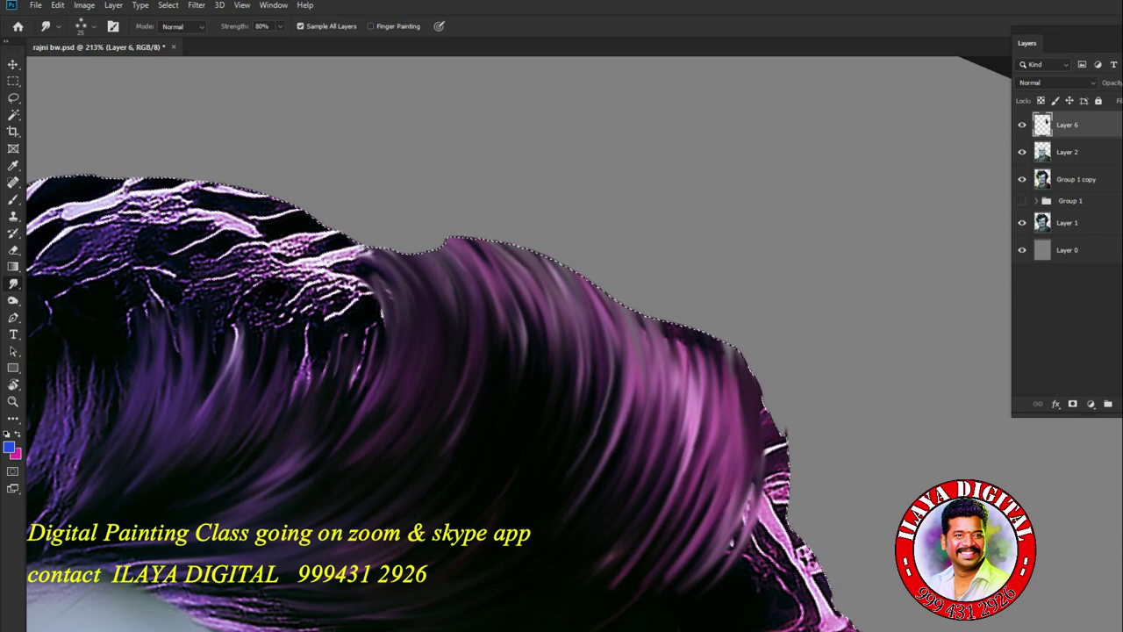
left_click_drag(684, 393, 688, 430)
left_click_drag(658, 365, 658, 405)
left_click_drag(675, 365, 677, 409)
mouse_move(786, 435)
left_mouse_down()
mouse_move(772, 526)
mouse_move(754, 403)
mouse_move(776, 535)
mouse_move(786, 434)
mouse_move(720, 333)
left_mouse_up()
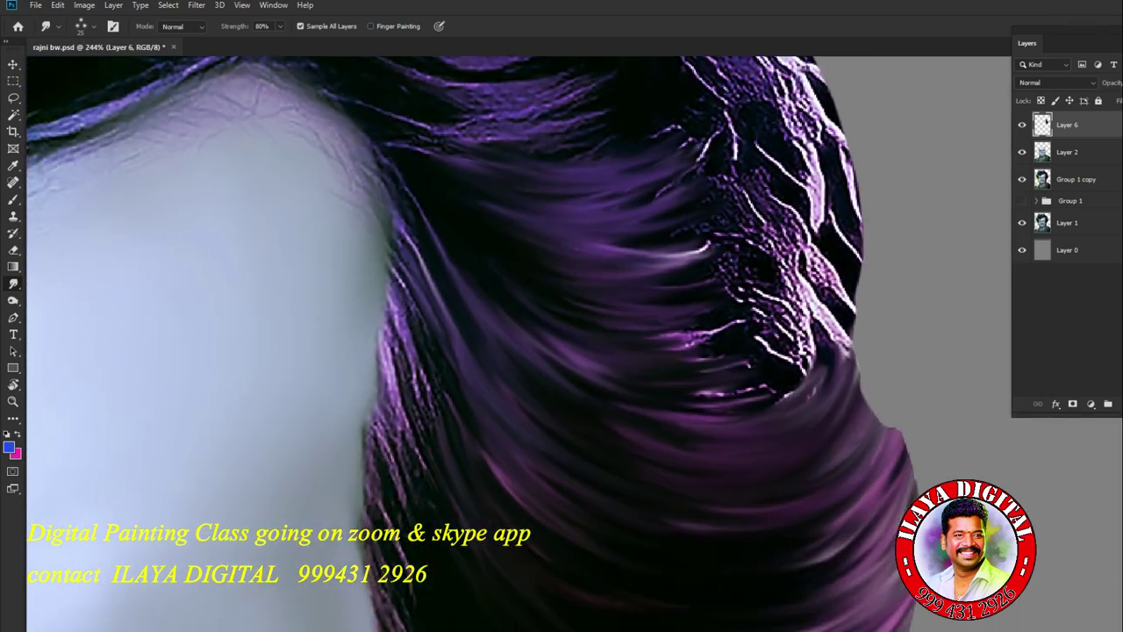
- Smudge the hairline at the temple so the purple strands blend softly over the edge of the forehead
scroll(482, 343, "down", 2)
mouse_move(368, 130)
left_mouse_down()
mouse_move(438, 377)
mouse_move(421, 395)
mouse_move(412, 495)
left_mouse_up()
left_click_drag(399, 263, 438, 439)
scroll(439, 439, "down", 4)
left_click_drag(390, 184, 474, 378)
left_click_drag(421, 219, 456, 404)
scroll(473, 351, "down", 3)
scroll(474, 351, "up", 4)
scroll(474, 350, "right", 2)
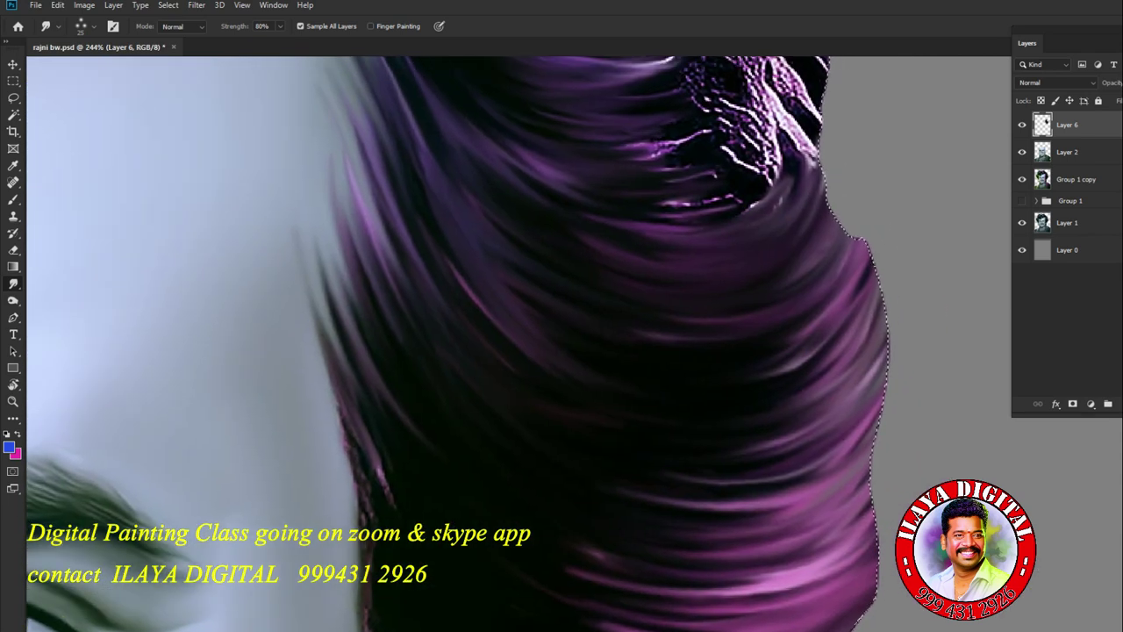
- Smudge the dark sideburn edge beside the eye and cheek downwards into soft strands
scroll(474, 351, "down", 4)
scroll(474, 351, "left", 2)
left_click_drag(443, 263, 474, 456)
mouse_move(438, 237)
left_mouse_down()
mouse_move(486, 394)
mouse_move(509, 390)
left_mouse_up()
scroll(517, 342, "down", 4)
left_click_drag(493, 255, 478, 542)
left_click_drag(480, 465, 495, 561)
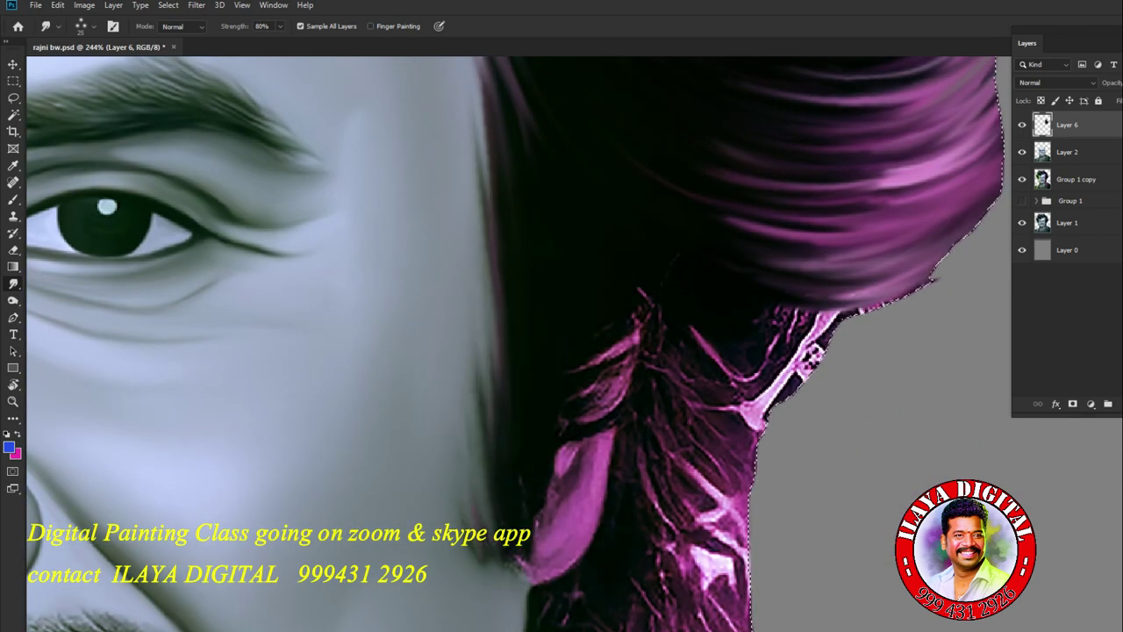
- Smudge the sideburn down to the earlobe and the pink lock covering the upper ear into smooth strands
scroll(517, 342, "down", 3)
scroll(517, 342, "left", 2)
scroll(518, 342, "up", 3)
scroll(518, 342, "left", 1)
mouse_move(790, 250)
left_mouse_down()
mouse_move(737, 360)
mouse_move(808, 335)
mouse_move(664, 498)
mouse_move(639, 342)
mouse_move(652, 254)
mouse_move(631, 438)
left_mouse_up()
scroll(665, 513, "down", 3)
scroll(665, 513, "right", 4)
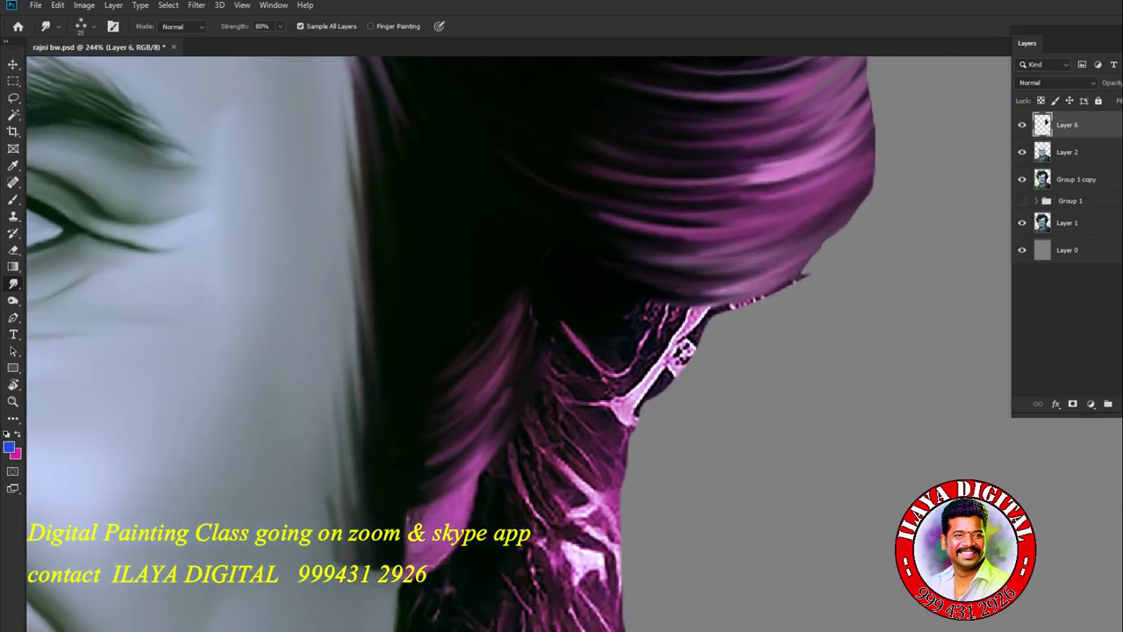
- Smudge the veined pink hair behind the ear into long strands along its outer edge
mouse_move(707, 474)
left_mouse_down()
mouse_move(672, 176)
mouse_move(731, 202)
mouse_move(762, 176)
mouse_move(903, 118)
mouse_move(773, 185)
mouse_move(756, 239)
left_mouse_up()
left_click_drag(656, 120, 611, 209)
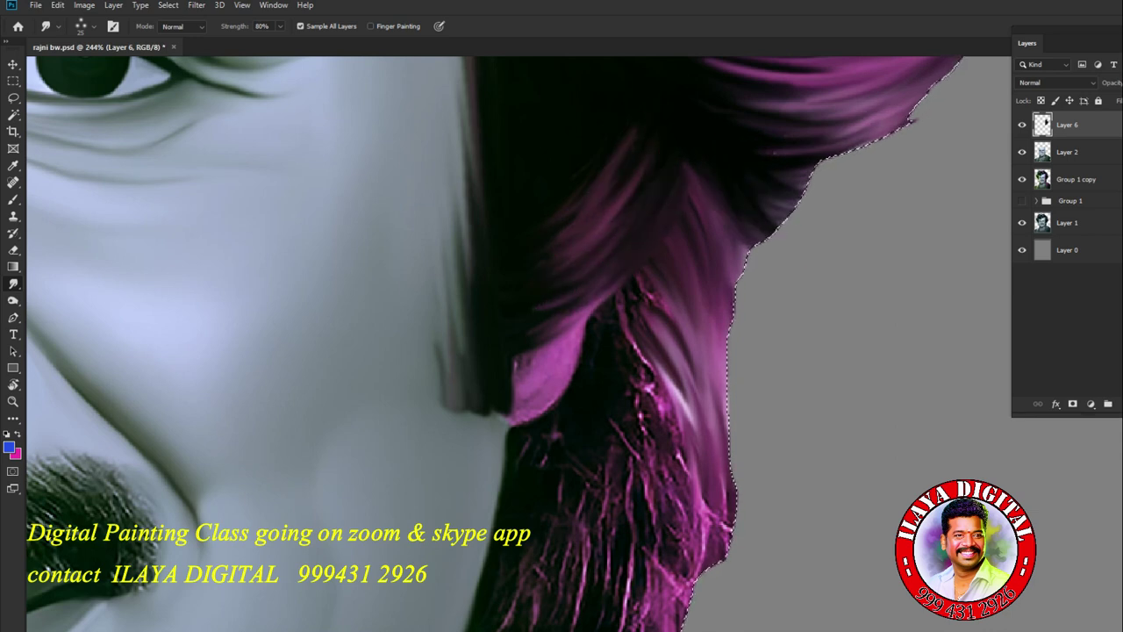
left_click_drag(647, 289, 660, 427)
left_click_drag(641, 353, 742, 142)
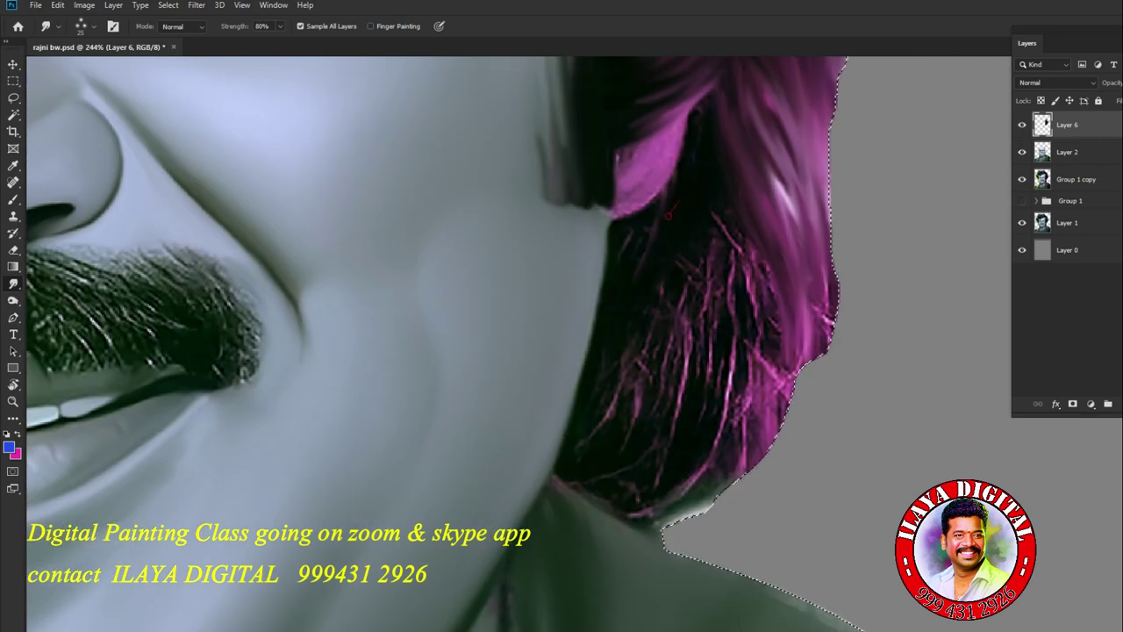
- Smudge the magenta hair below the earlobe into smooth vertical strands down to the collar
left_click_drag(671, 438, 718, 333)
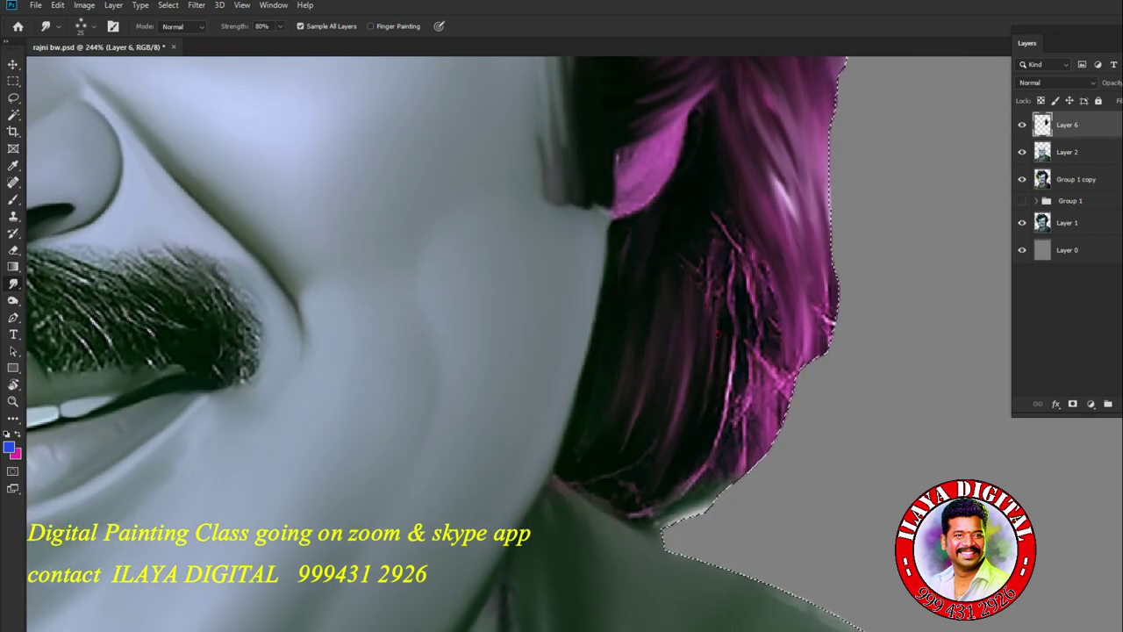
left_click_drag(746, 250, 765, 403)
left_click_drag(776, 264, 775, 417)
left_click_drag(820, 272, 802, 377)
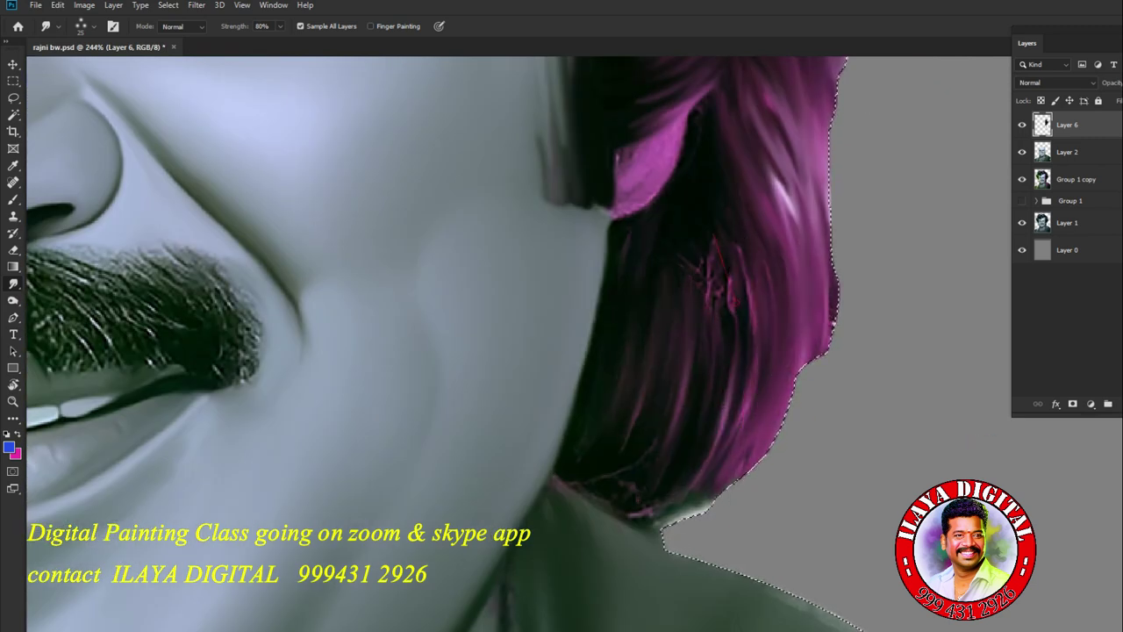
left_click_drag(621, 507, 640, 518)
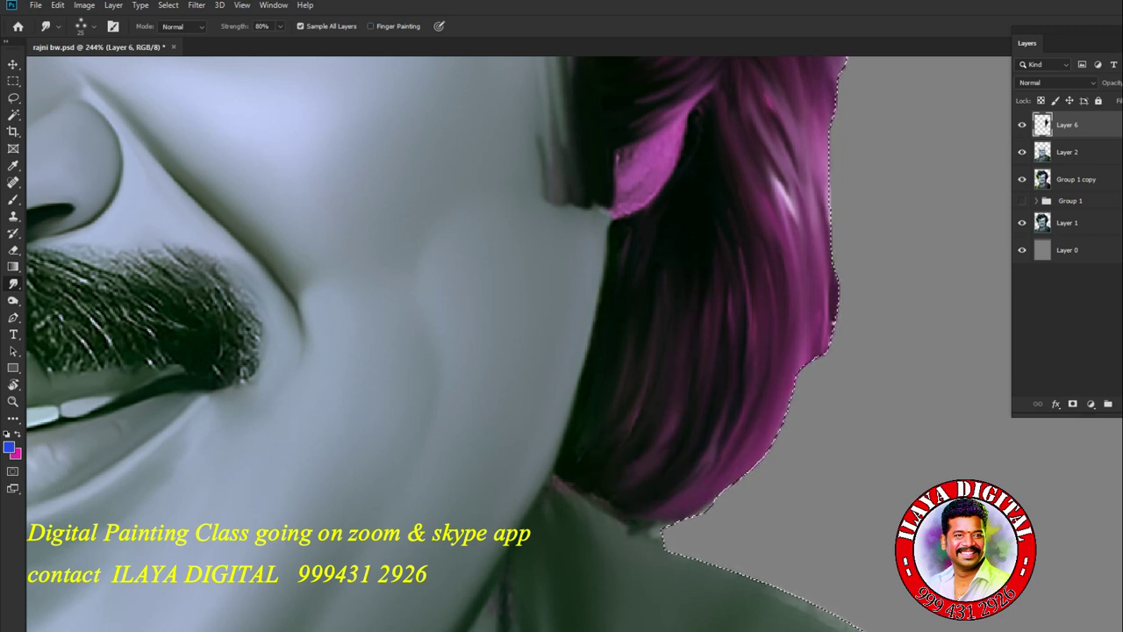
- Smudge the white and purple textured strands along the outer edge of the upper hair wave into smooth curves
scroll(517, 342, "down", 5)
scroll(394, 219, "up", 2)
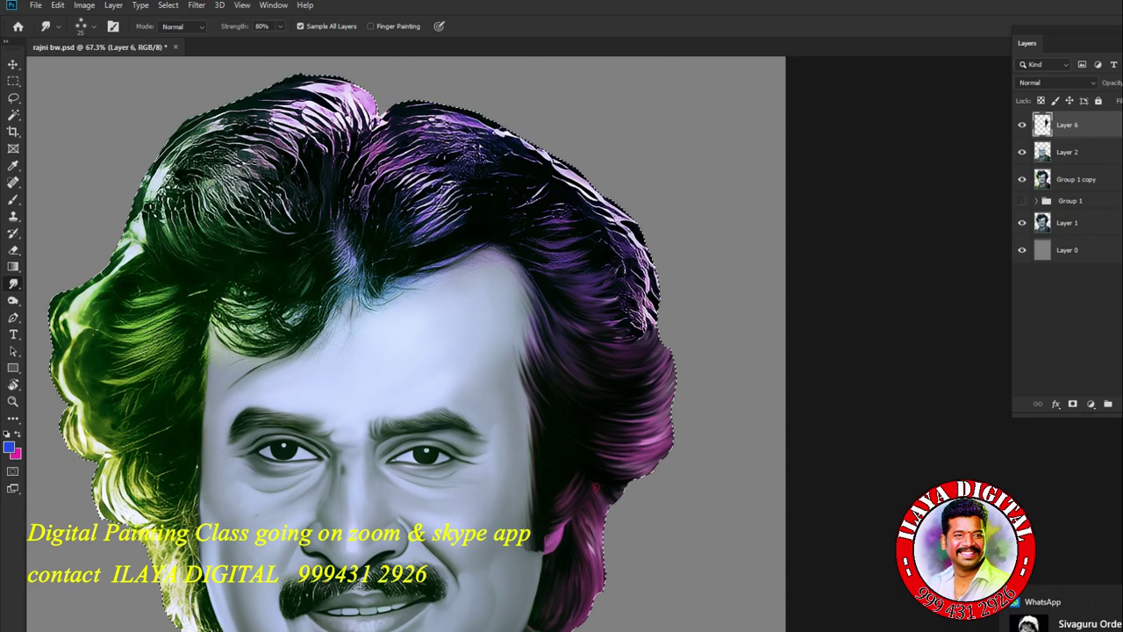
scroll(394, 263, "up", 2)
scroll(439, 219, "up", 4)
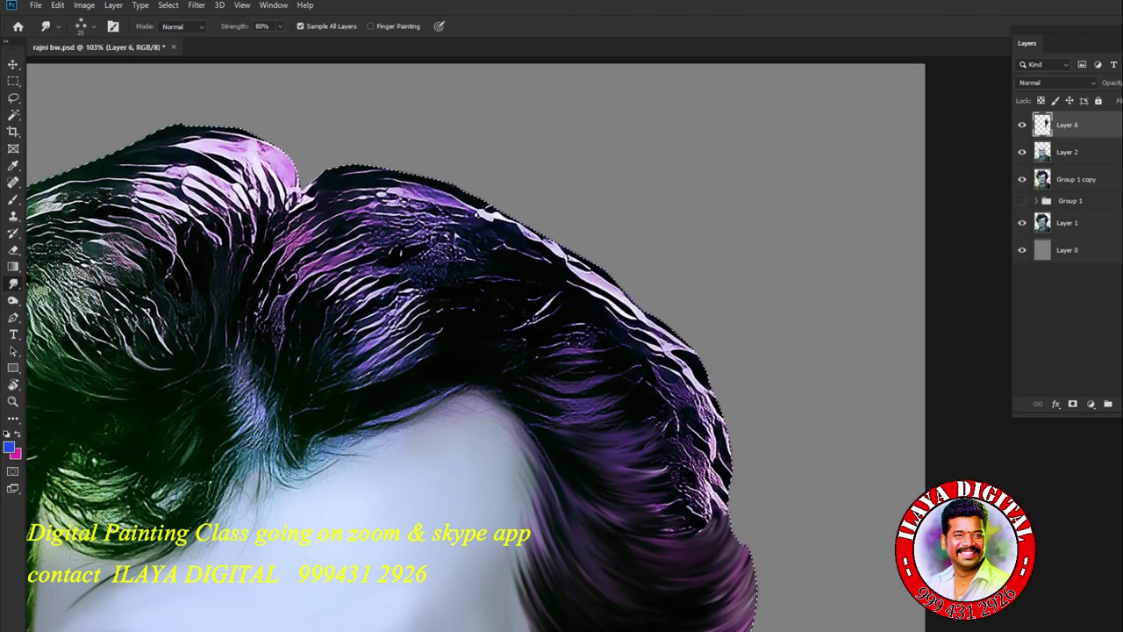
scroll(614, 395, "up", 4)
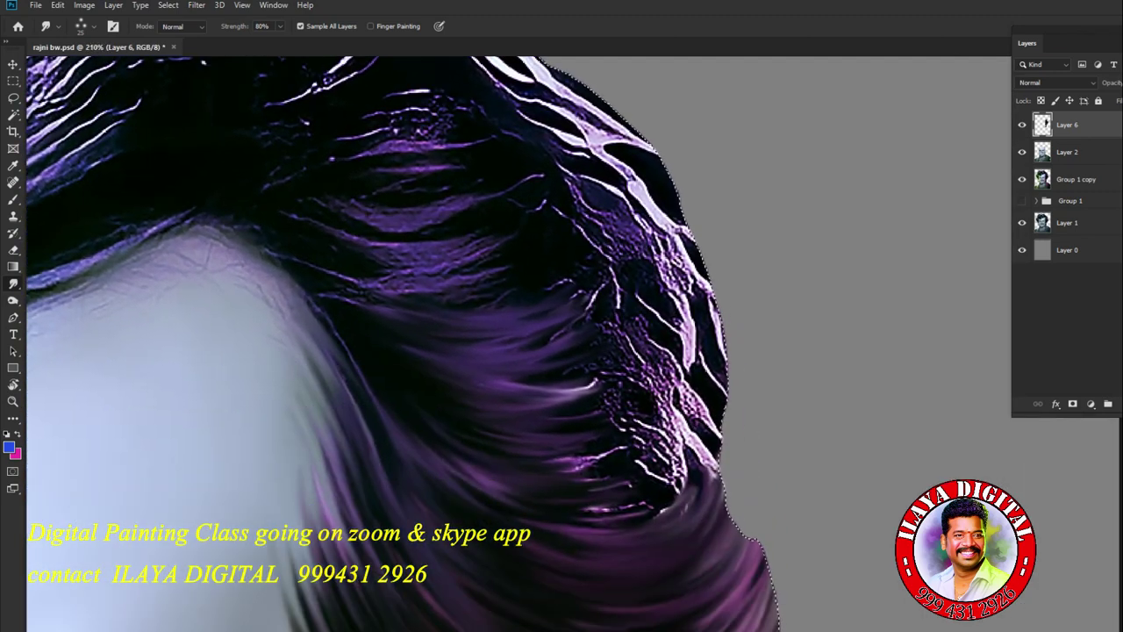
mouse_move(675, 255)
left_mouse_down()
mouse_move(605, 193)
mouse_move(509, 149)
left_mouse_up()
mouse_move(671, 202)
left_mouse_down()
mouse_move(456, 131)
mouse_move(413, 97)
left_mouse_up()
mouse_move(671, 176)
left_mouse_down()
mouse_move(439, 62)
mouse_move(438, 84)
left_mouse_up()
mouse_move(684, 299)
left_mouse_down()
mouse_move(553, 202)
mouse_move(561, 236)
left_mouse_up()
- Smudge the remaining rough purple texture where the upper hair wave meets the smoothed magenta side hair into a curved flow
left_click_drag(667, 413, 562, 281)
mouse_move(710, 298)
left_mouse_down()
mouse_move(614, 105)
mouse_move(570, 79)
mouse_move(592, 299)
left_mouse_up()
left_click_drag(666, 404, 544, 333)
left_click_drag(667, 447, 536, 373)
left_click_drag(667, 478, 552, 391)
left_click_drag(666, 469, 532, 468)
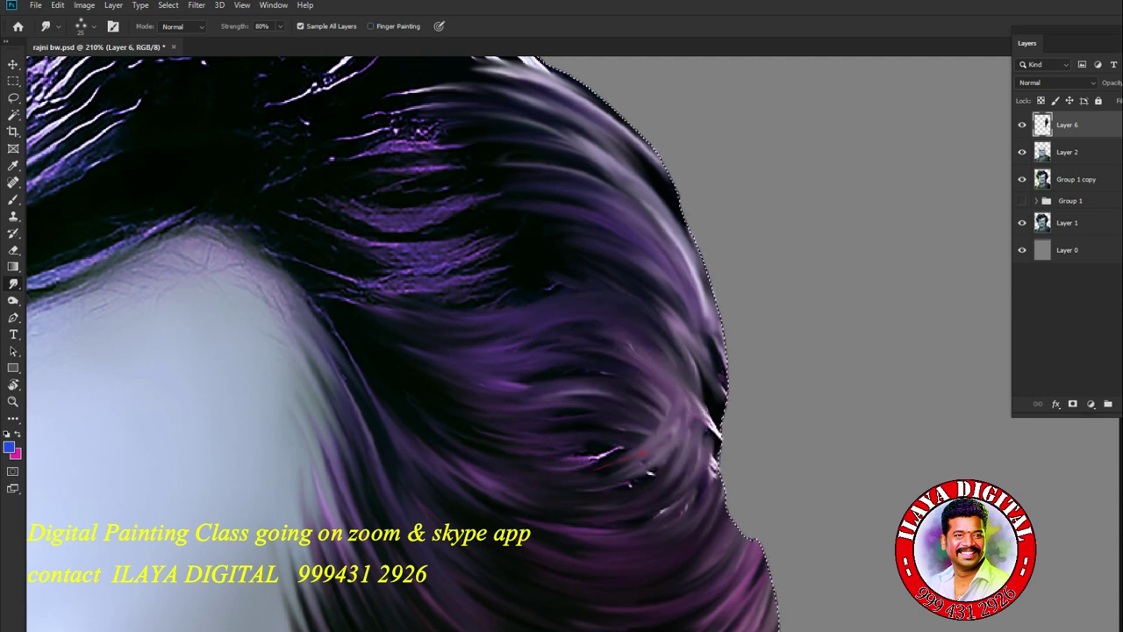
left_click_drag(675, 487, 465, 478)
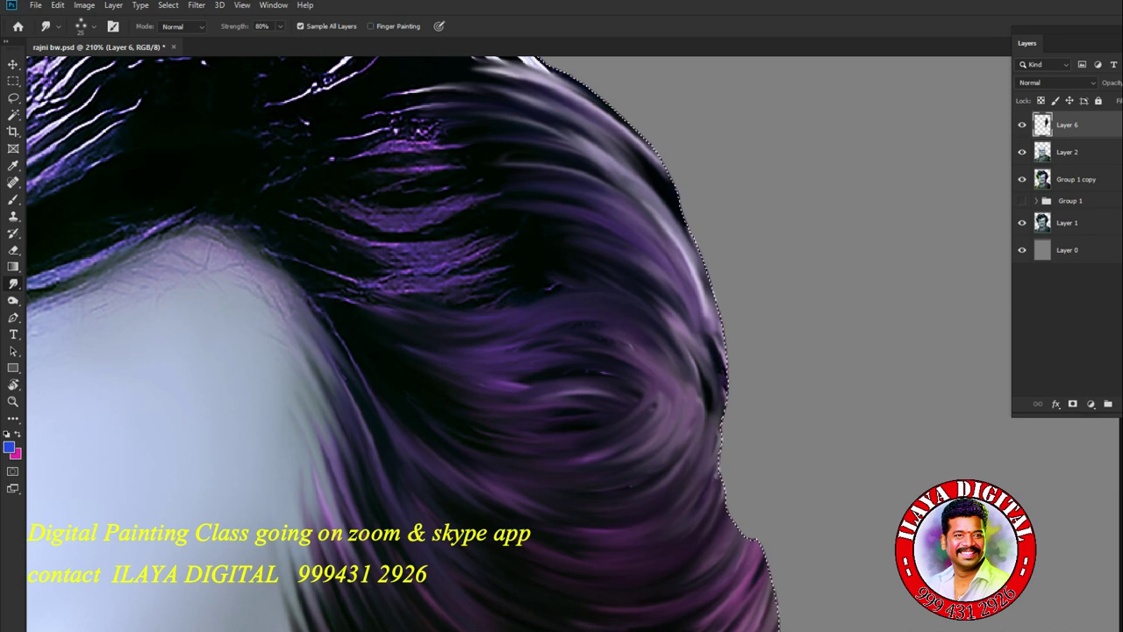